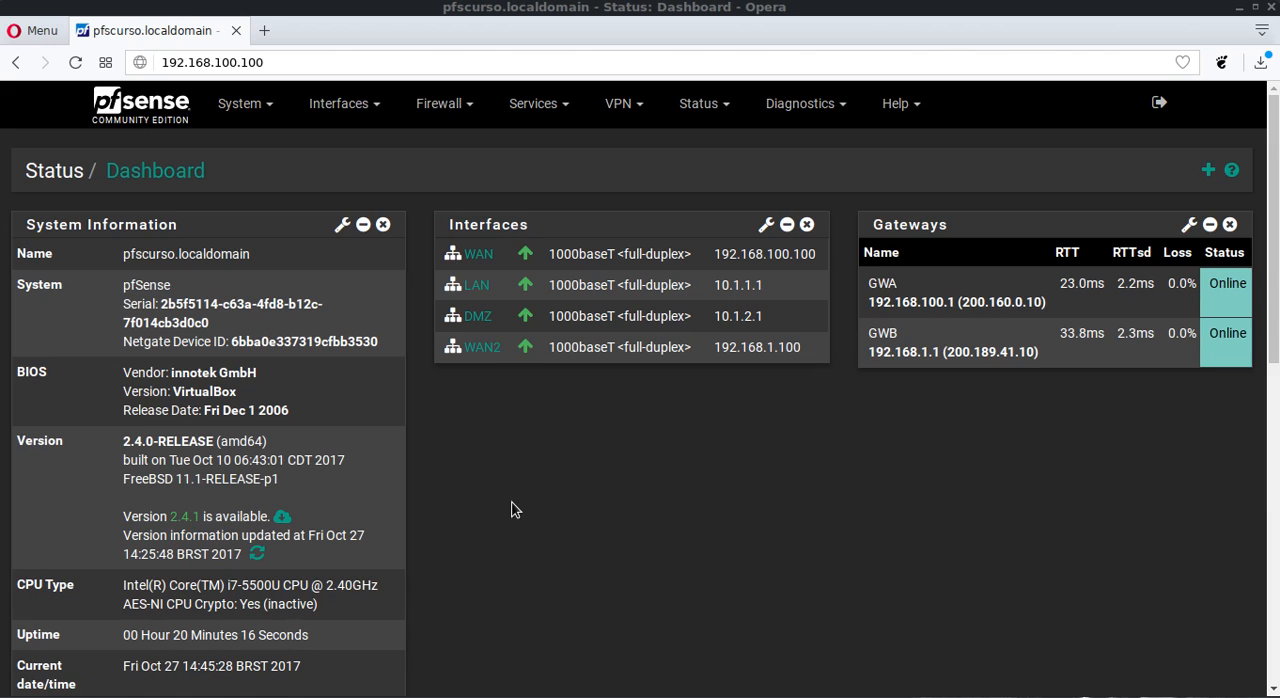
- Open the firewall rules page
click(446, 112)
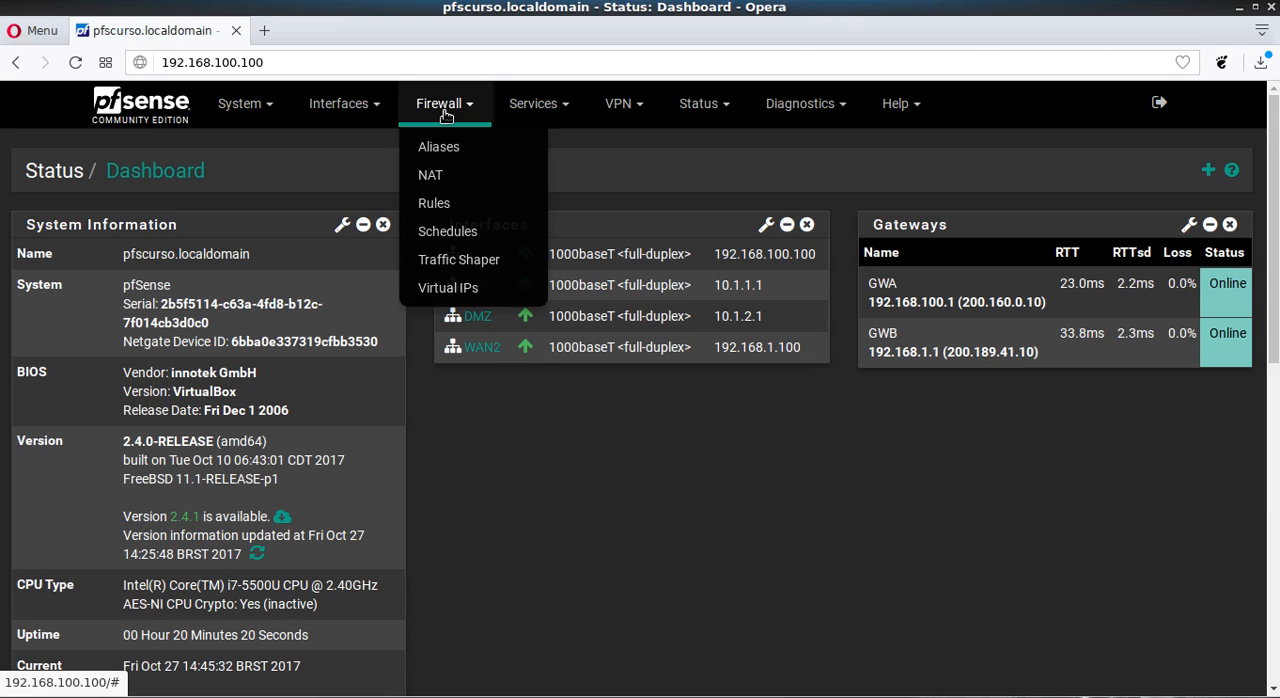
click(459, 207)
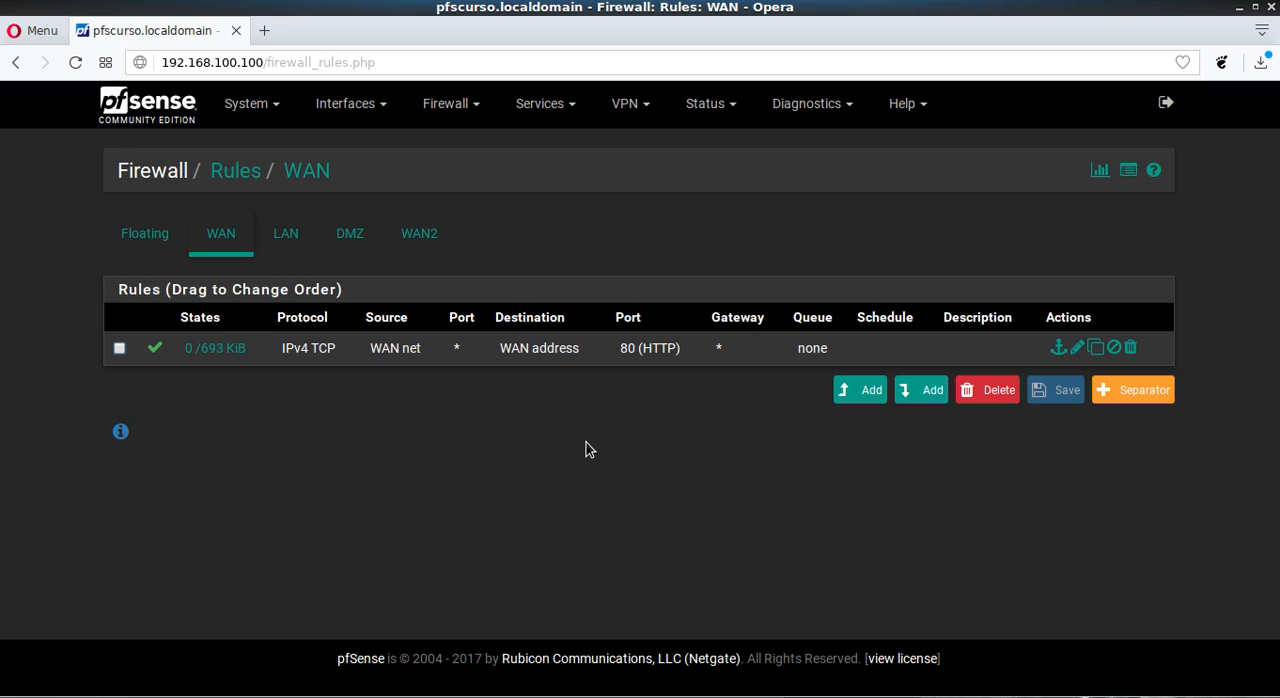
click(448, 101)
click(463, 206)
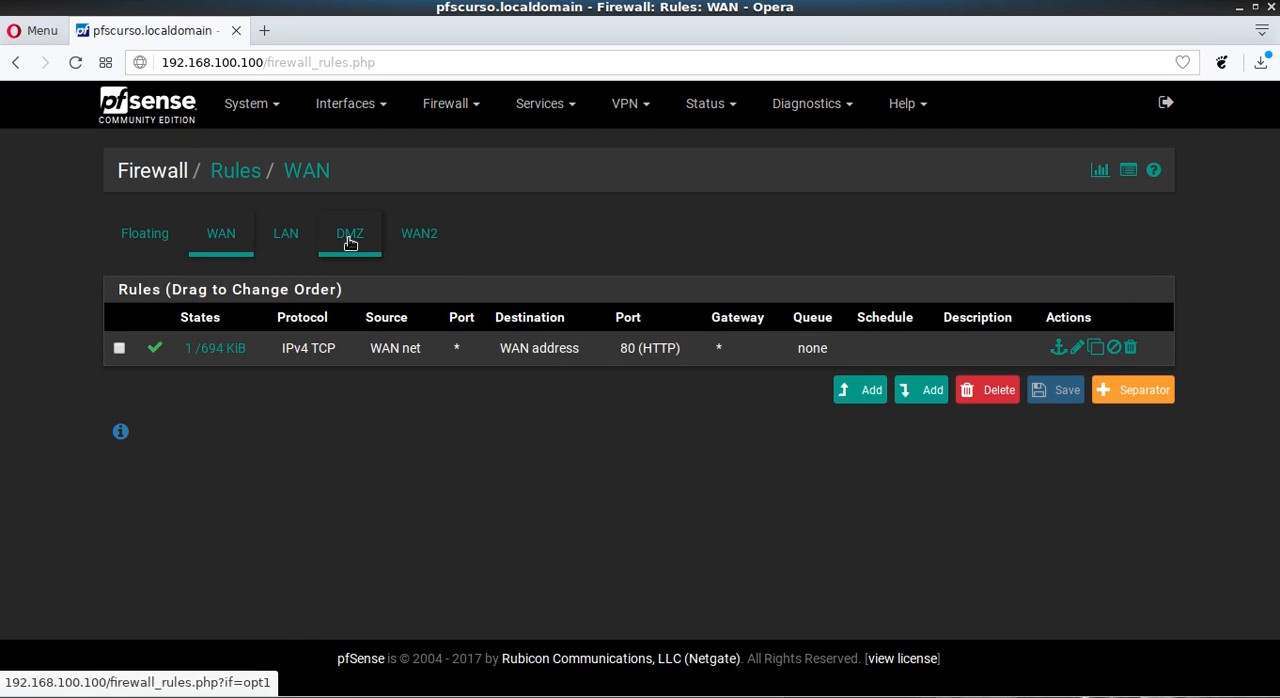
- Review the firewall rule lists for Floating, WAN, LAN, DMZ and WAN2 one after another
click(143, 236)
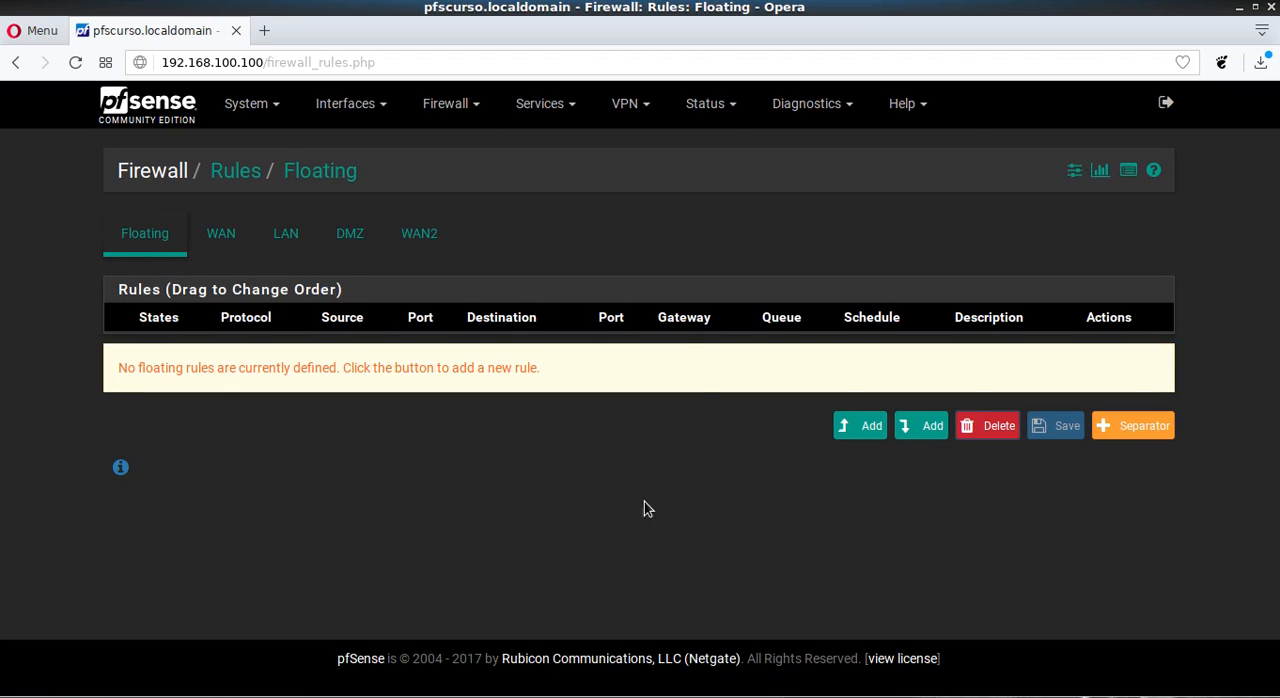
click(222, 235)
click(281, 236)
click(343, 236)
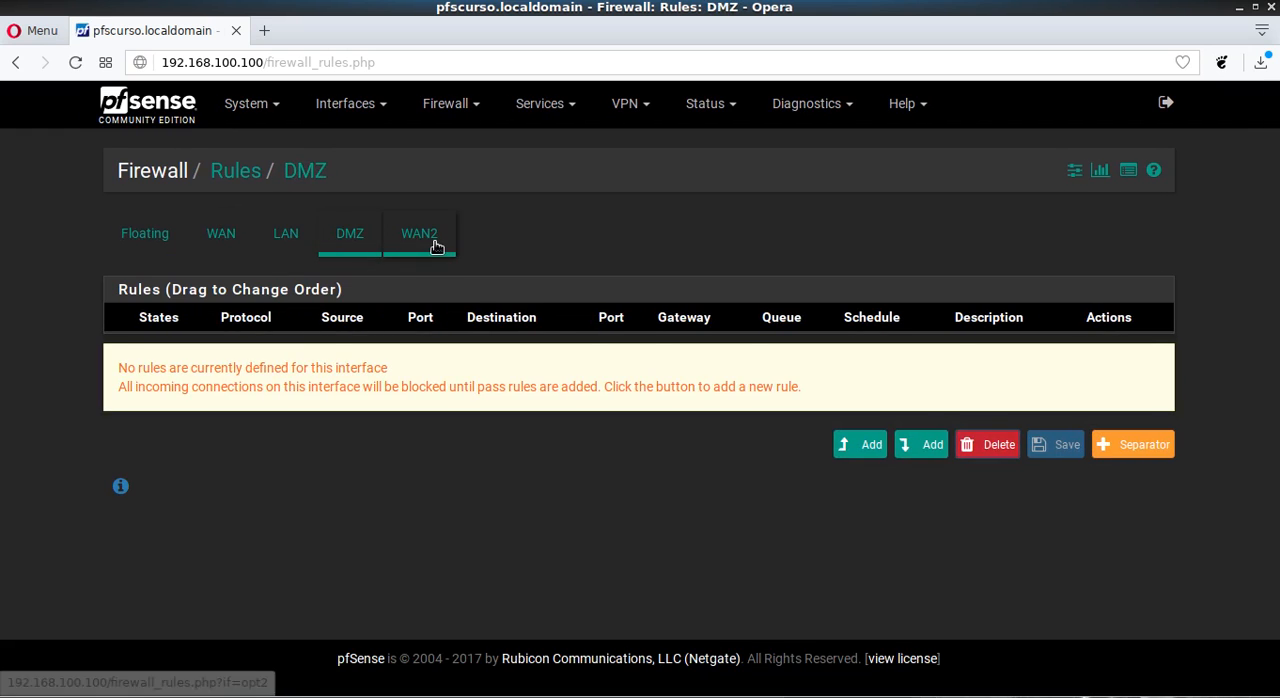
click(416, 236)
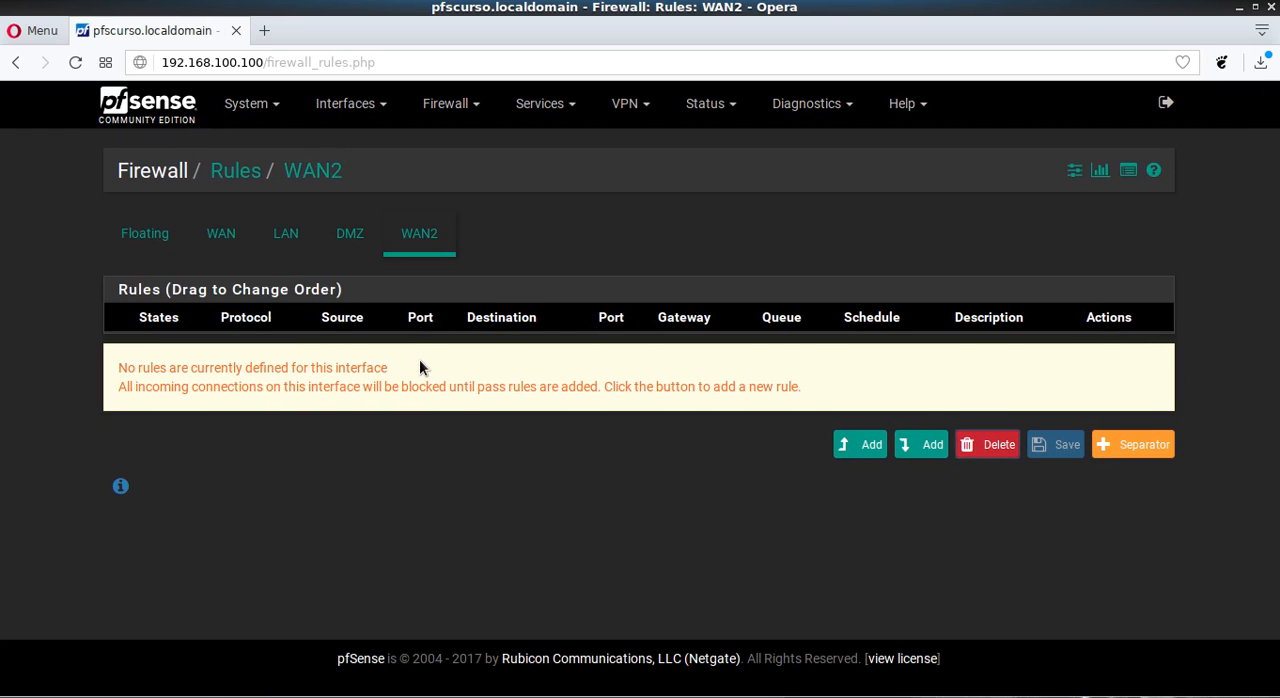
- Compare the Floating, WAN and LAN rule lists and check the web interface address against the WAN rule
click(132, 232)
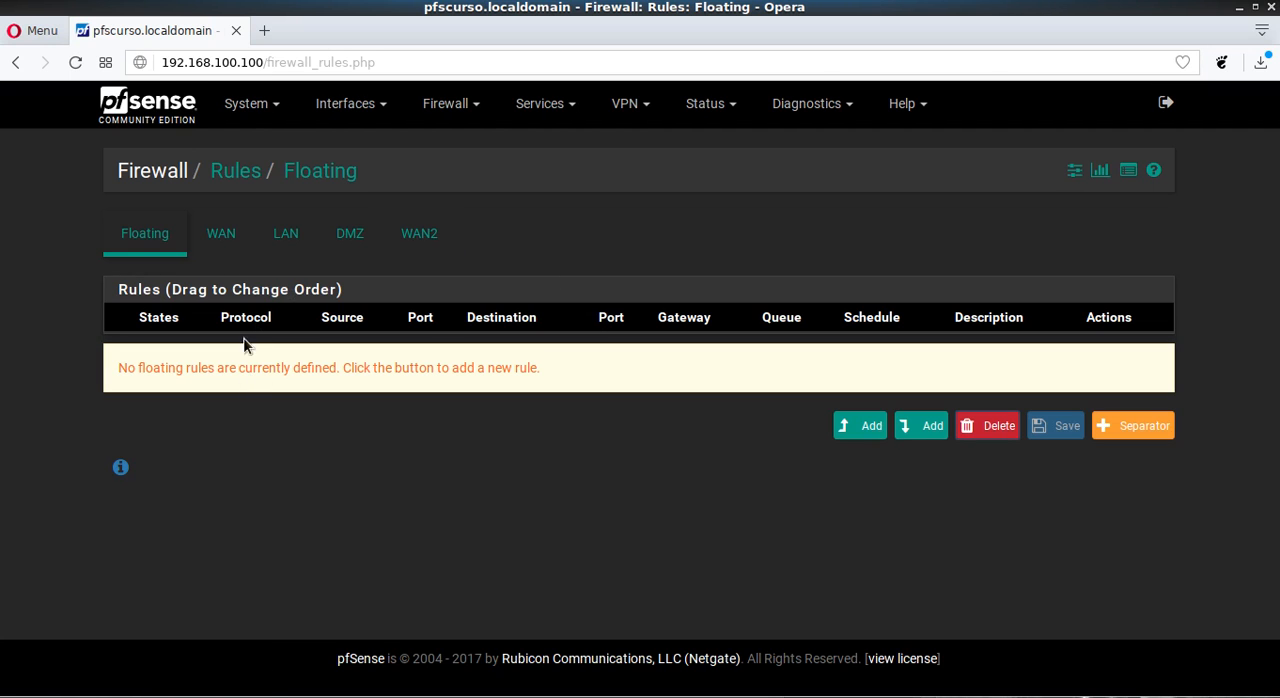
click(229, 251)
click(303, 244)
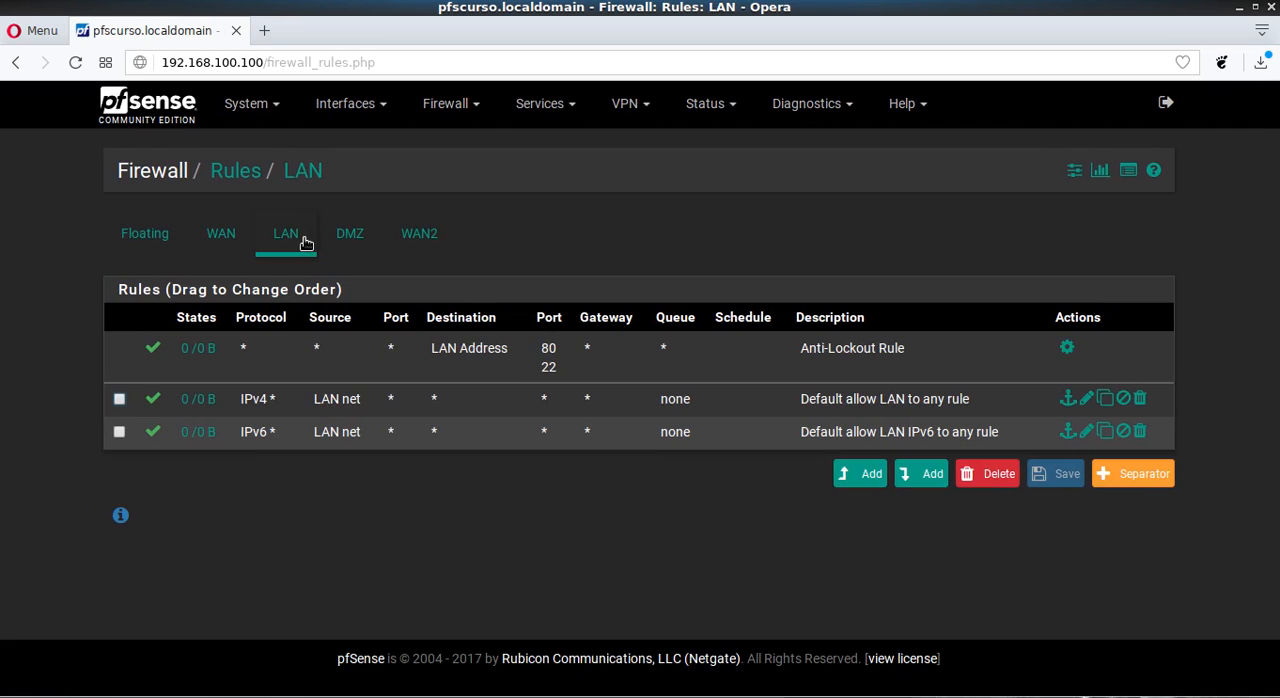
click(230, 236)
click(269, 246)
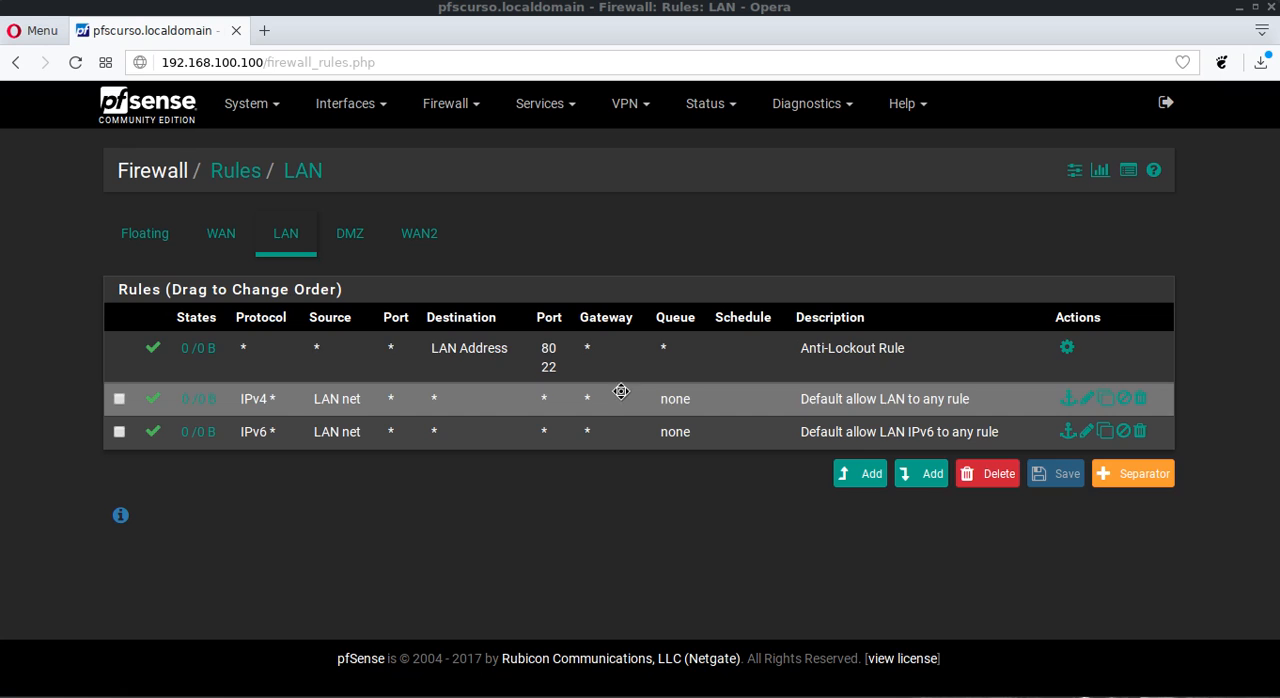
click(238, 236)
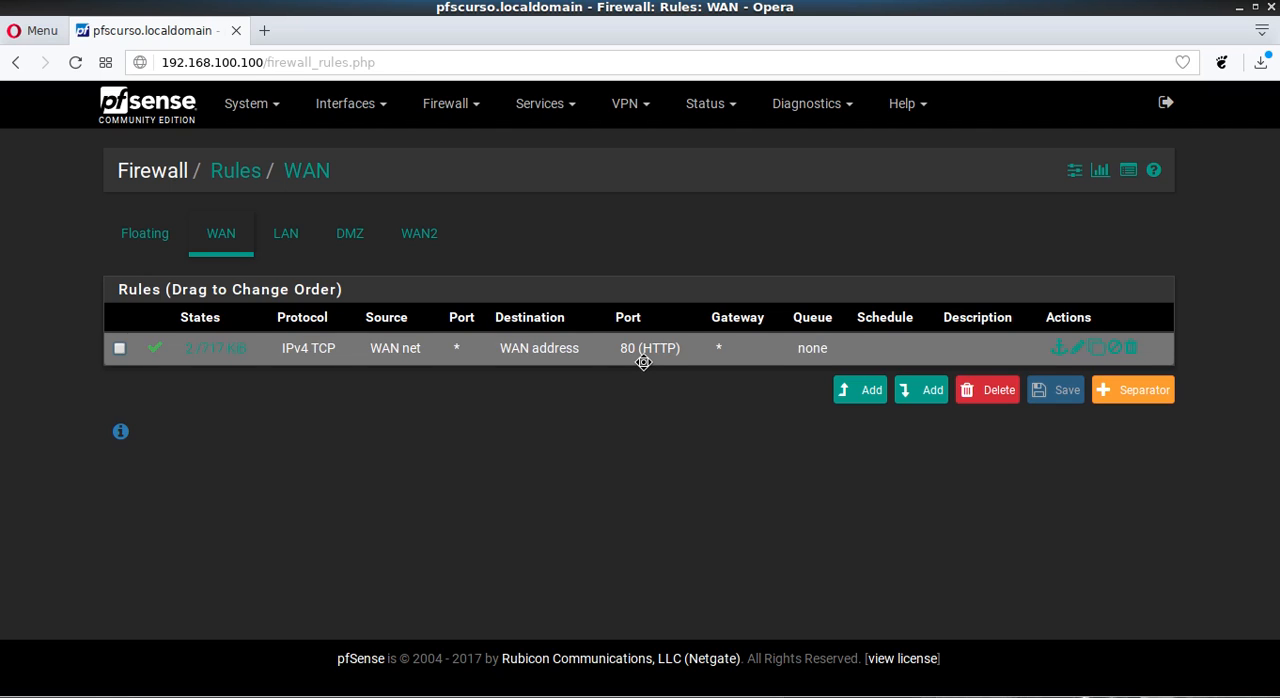
click(229, 63)
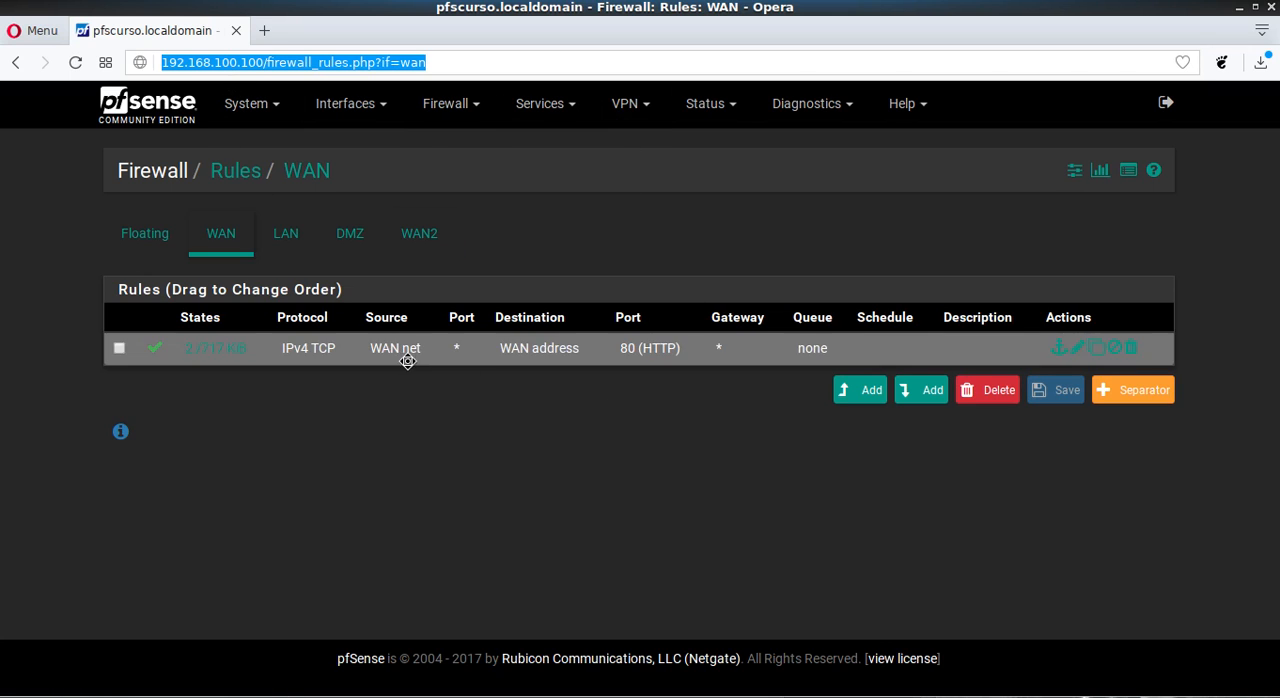
click(586, 468)
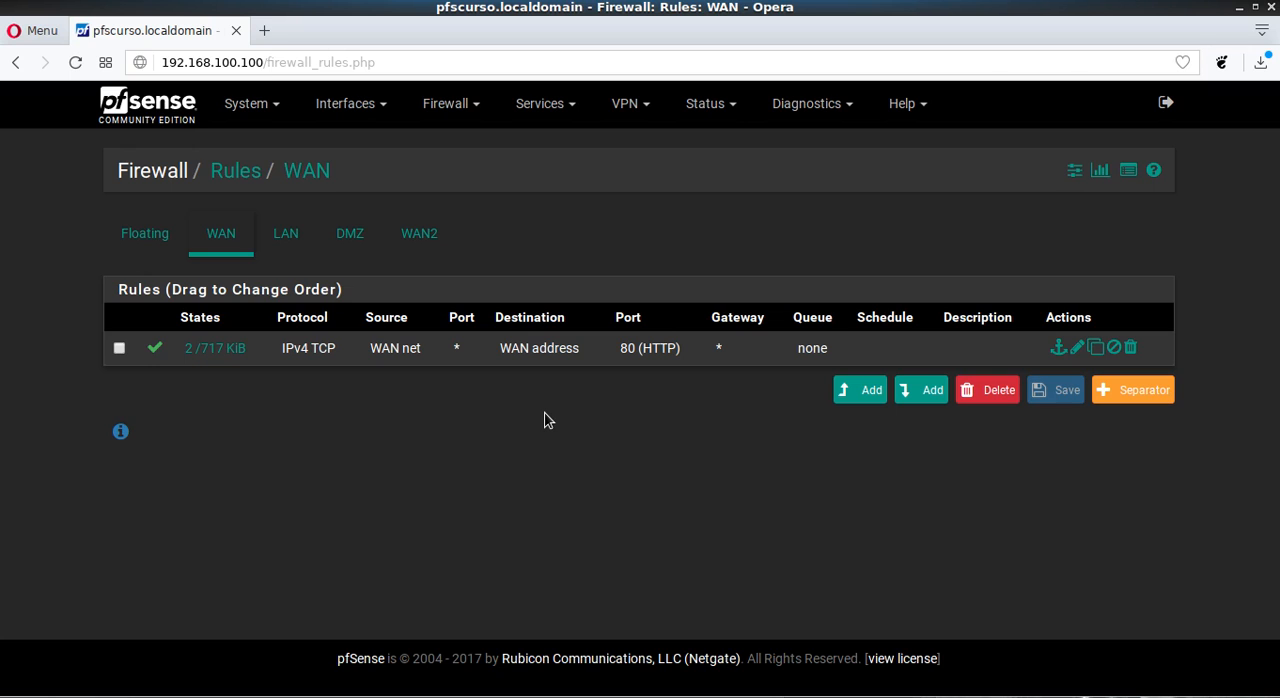
- Return to the LAN rules and examine the description of the Anti-Lockout Rule
click(306, 241)
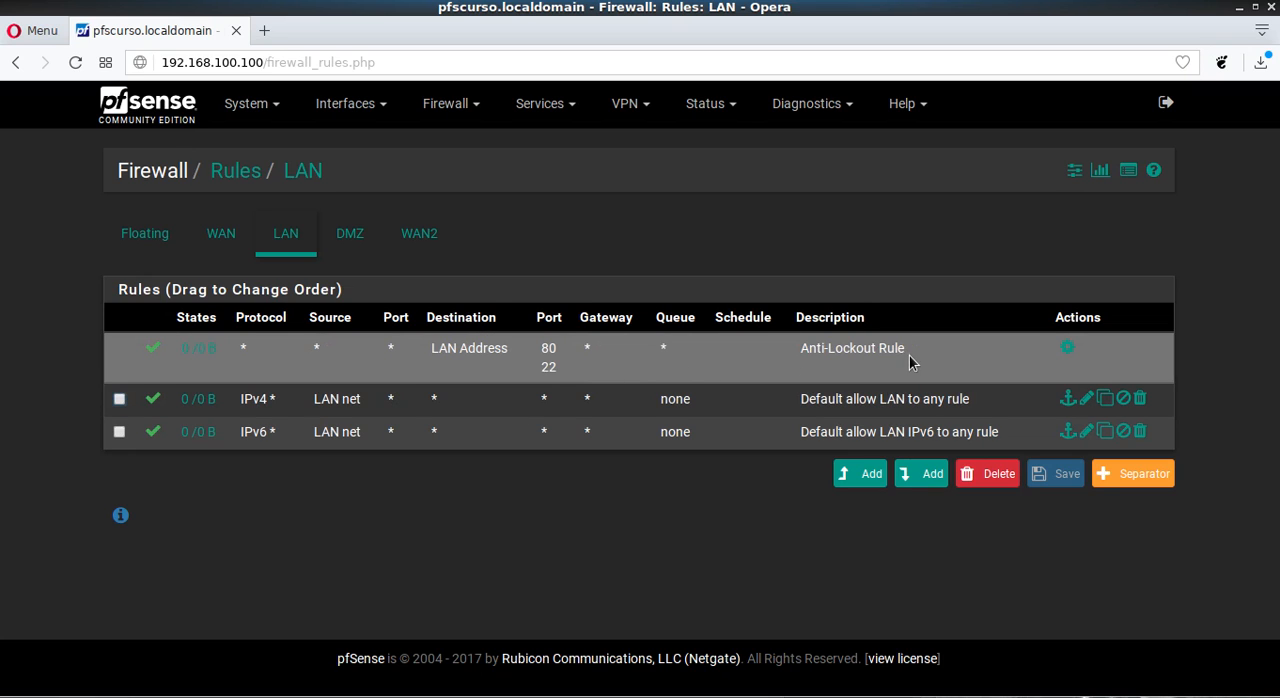
drag(803, 349, 890, 384)
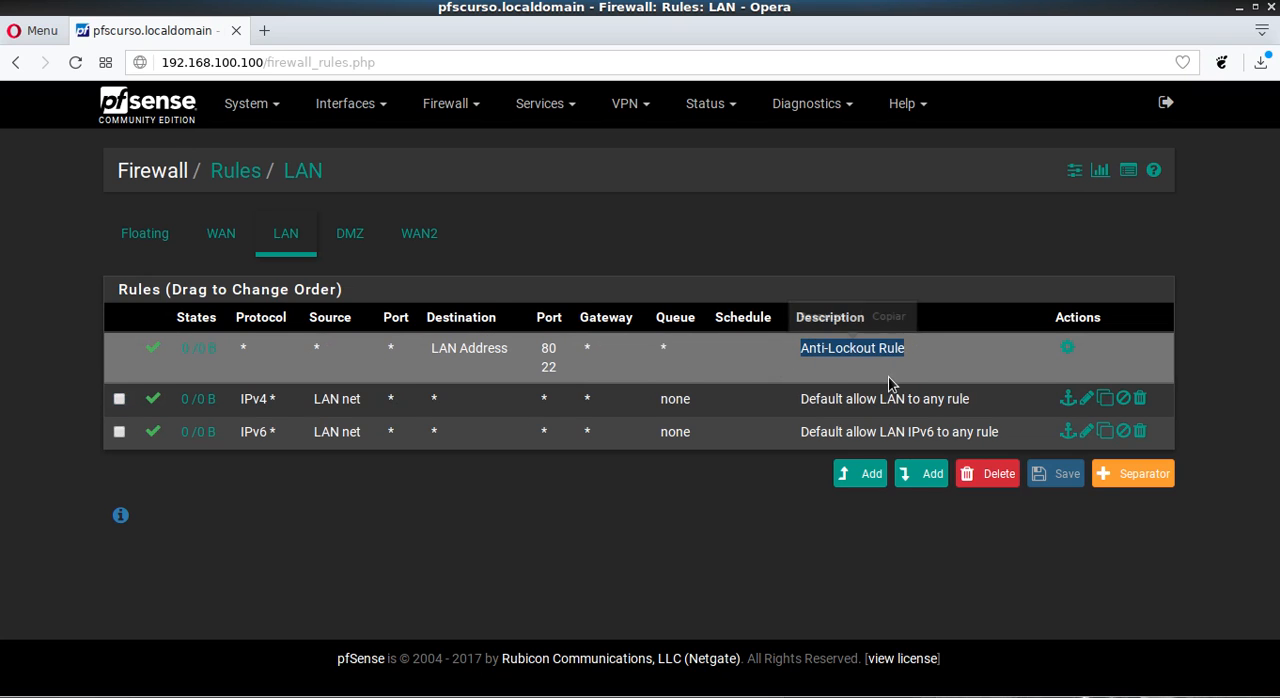
click(888, 384)
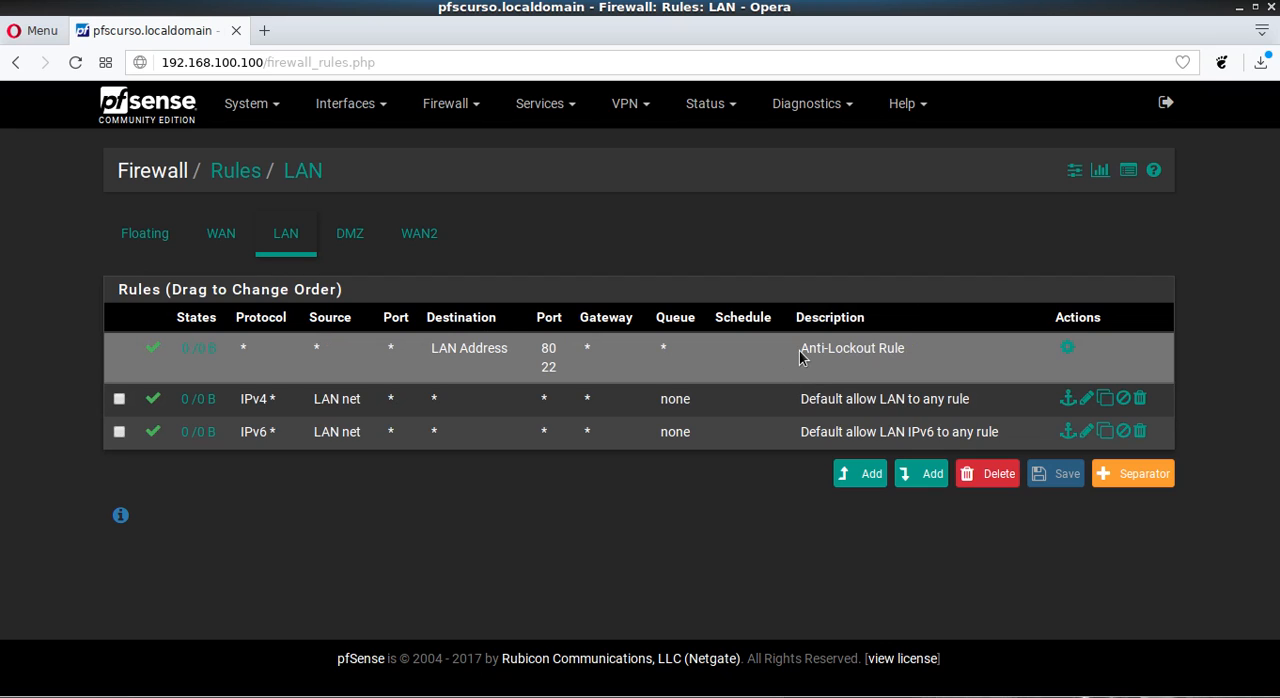
drag(801, 350, 906, 378)
click(768, 366)
- Switch to the PFSenseCurso VirtualBox console, dismiss its two notifications and minimize the window
key(alt+Tab)
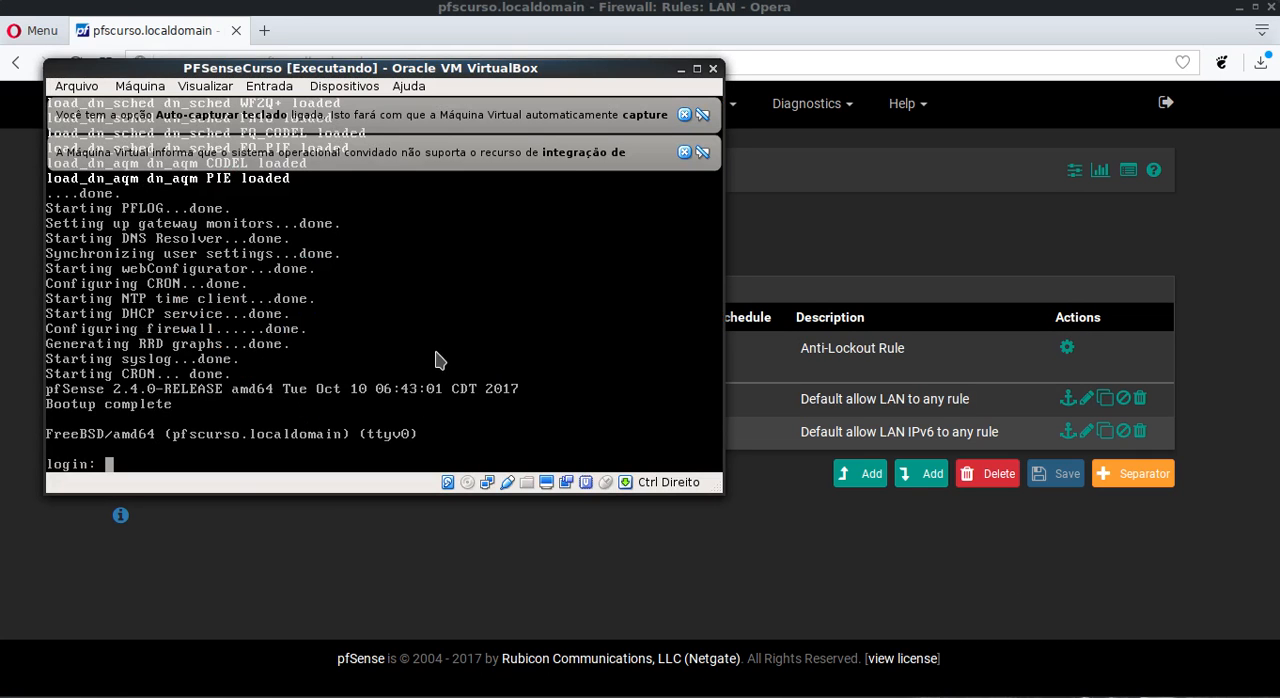
click(684, 152)
click(684, 114)
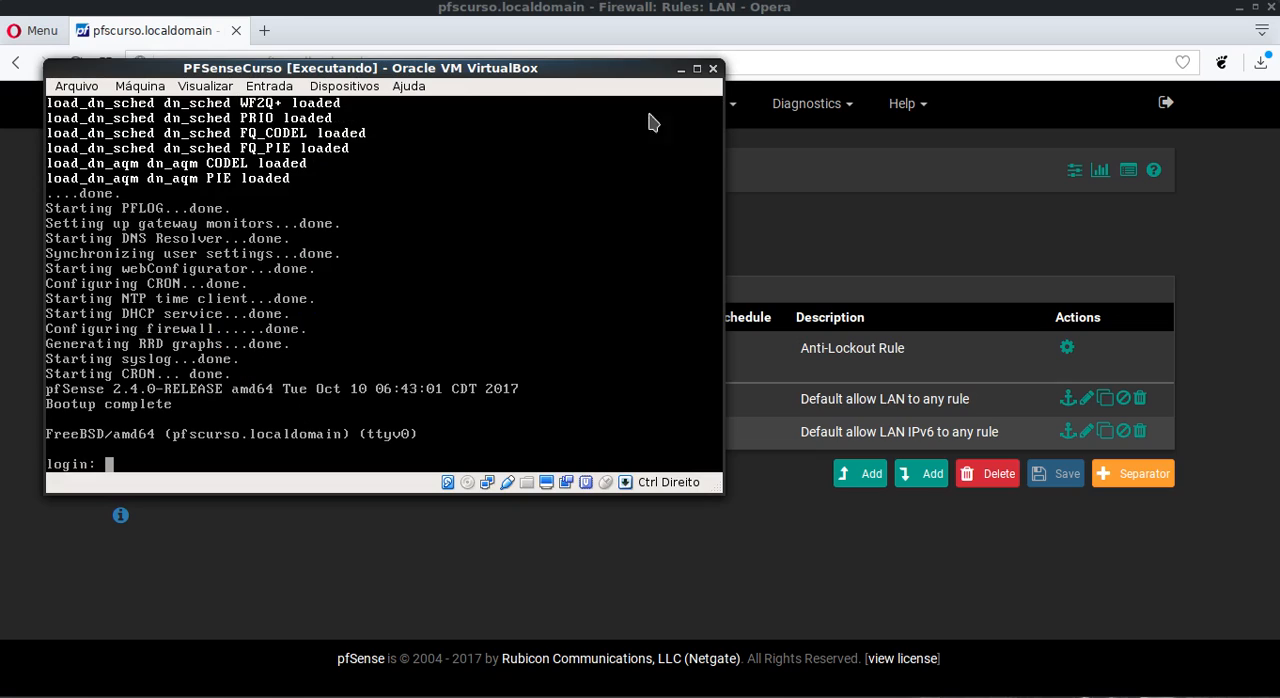
click(681, 70)
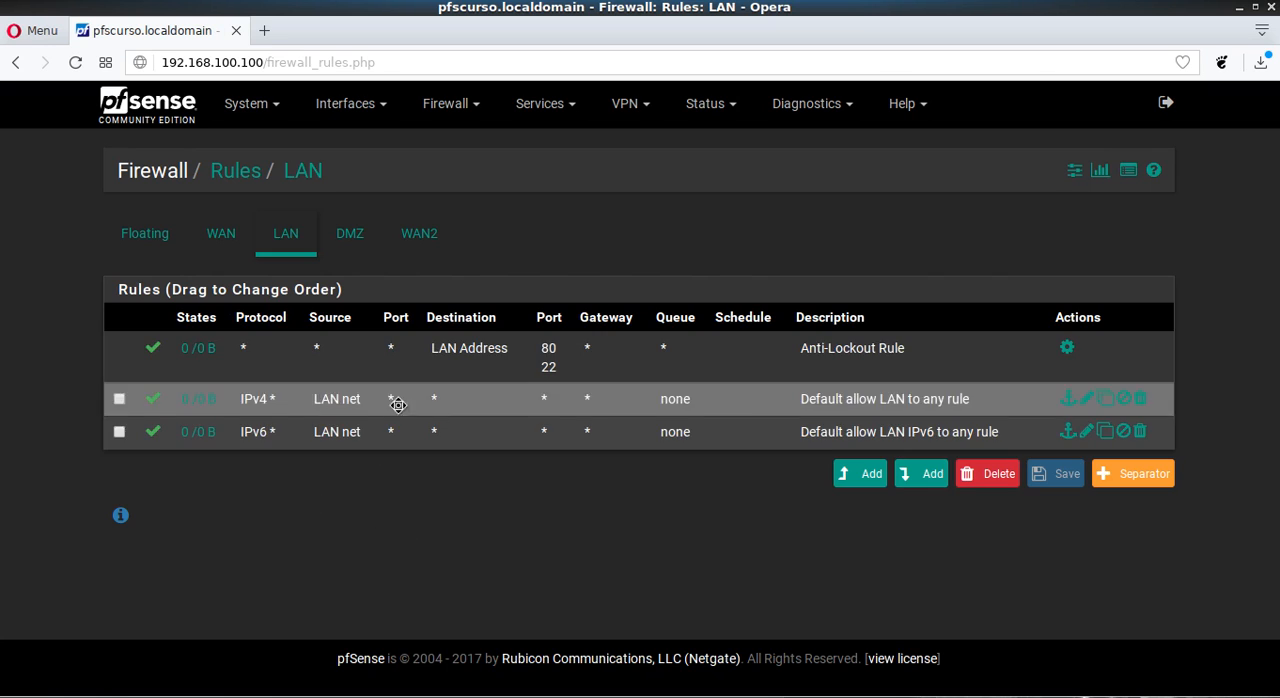
- Add a separator labelled "padrao" between the default IPv4 and IPv6 LAN rules and delete it again
mouse_move(600, 398)
mouse_down()
mouse_move(585, 452)
mouse_move(586, 322)
mouse_move(580, 395)
mouse_up()
click(1129, 474)
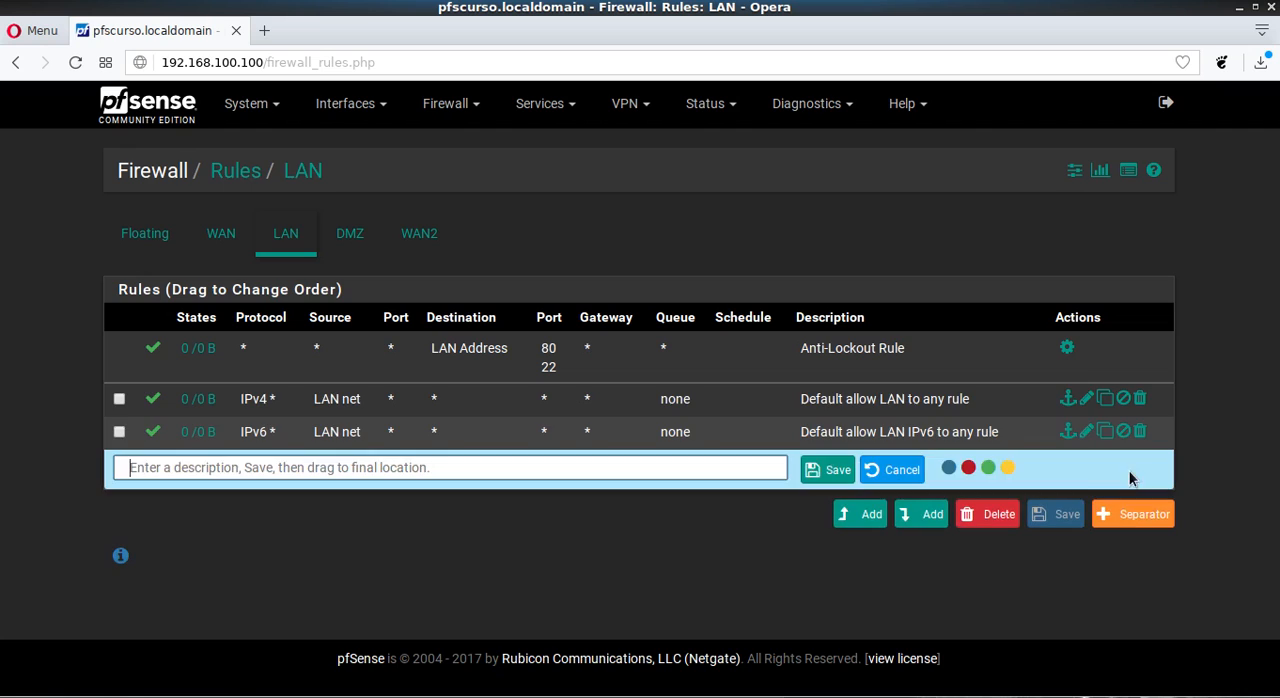
click(435, 467)
text(pad)
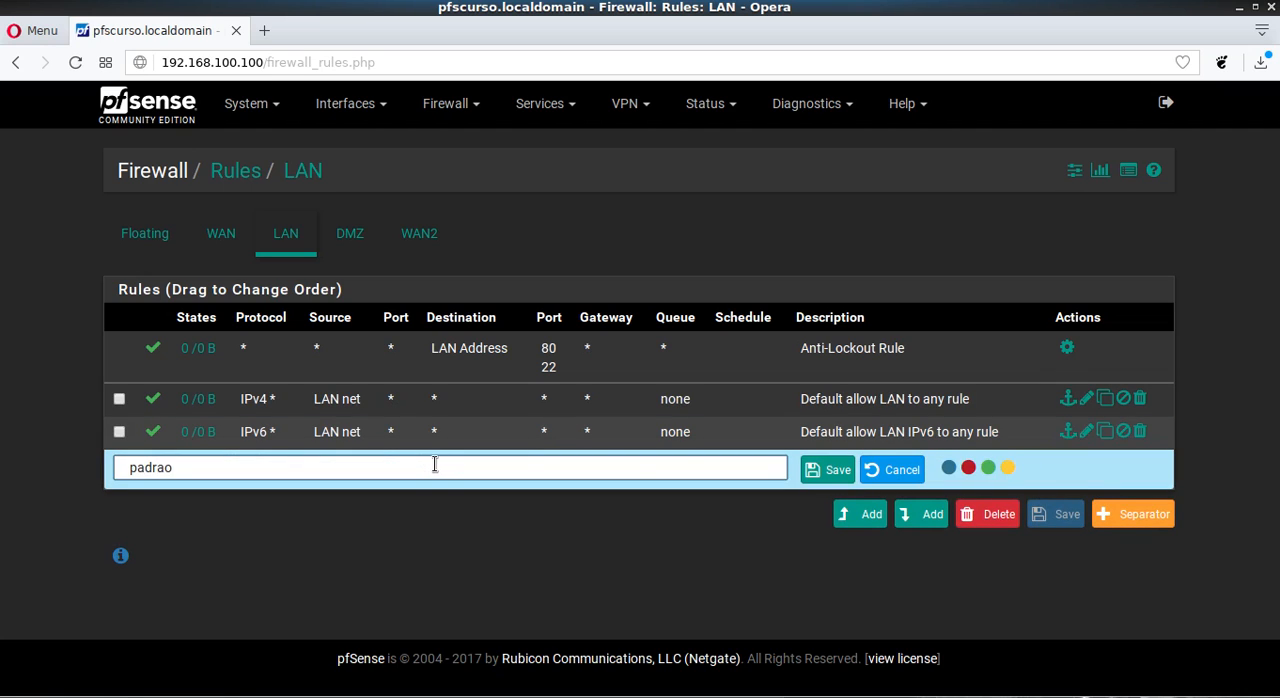
text(rao)
click(812, 469)
drag(388, 458, 381, 431)
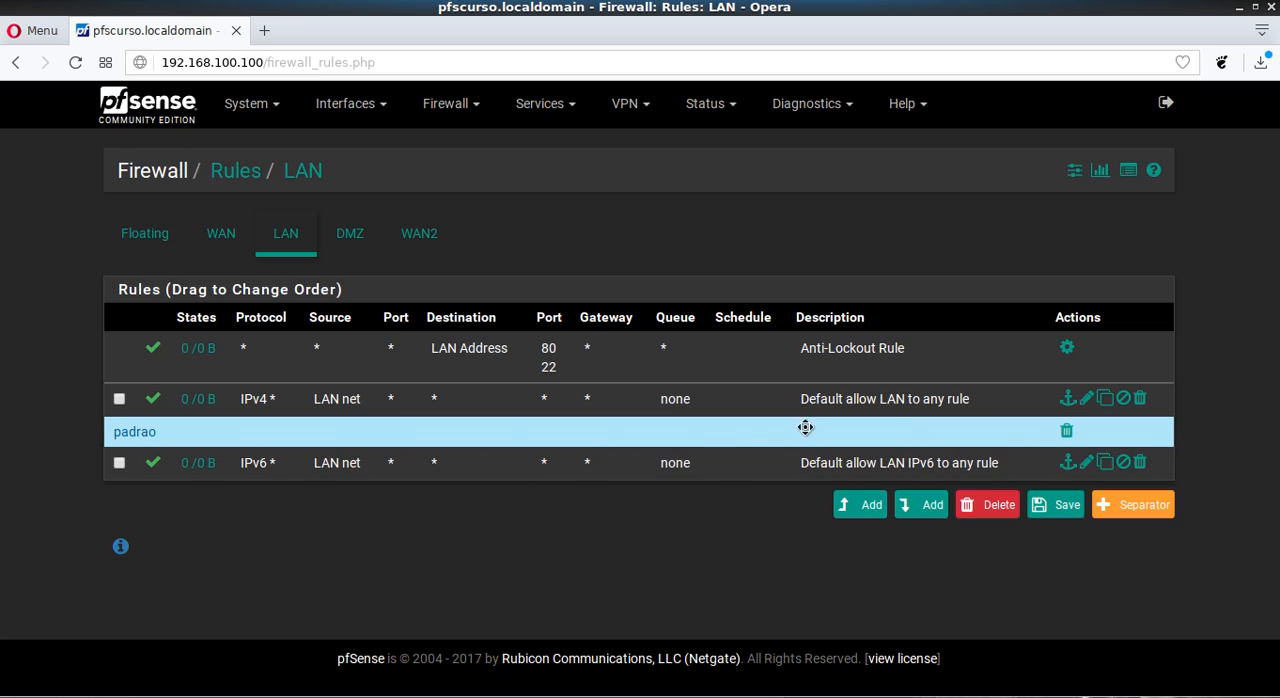
click(1067, 431)
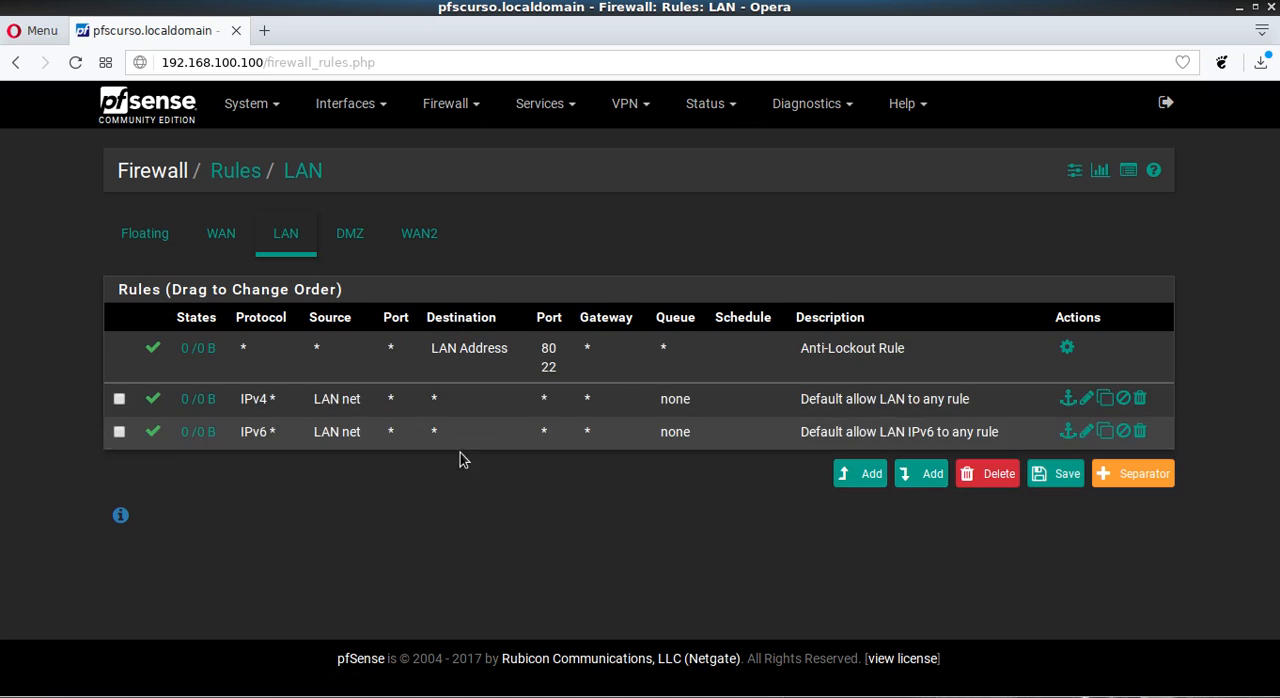
- Move the default IPv4 LAN rule below the IPv6 rule, save the new order and apply the changes
drag(534, 403, 519, 497)
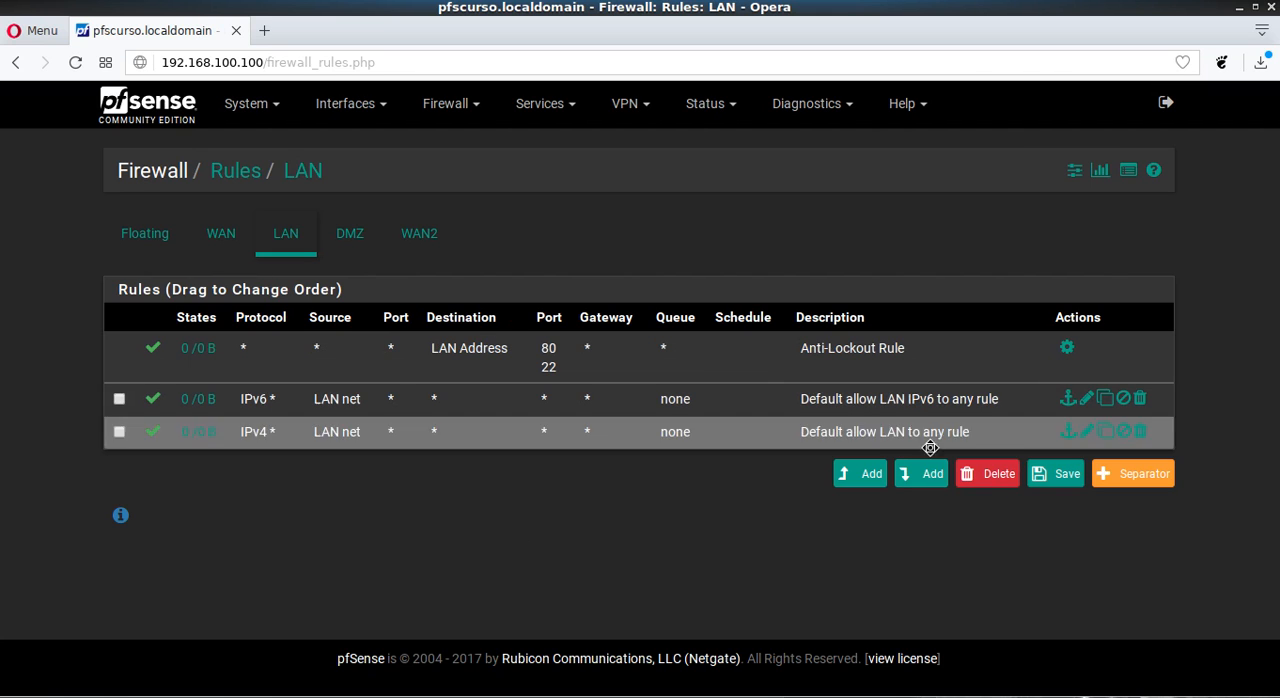
click(1055, 474)
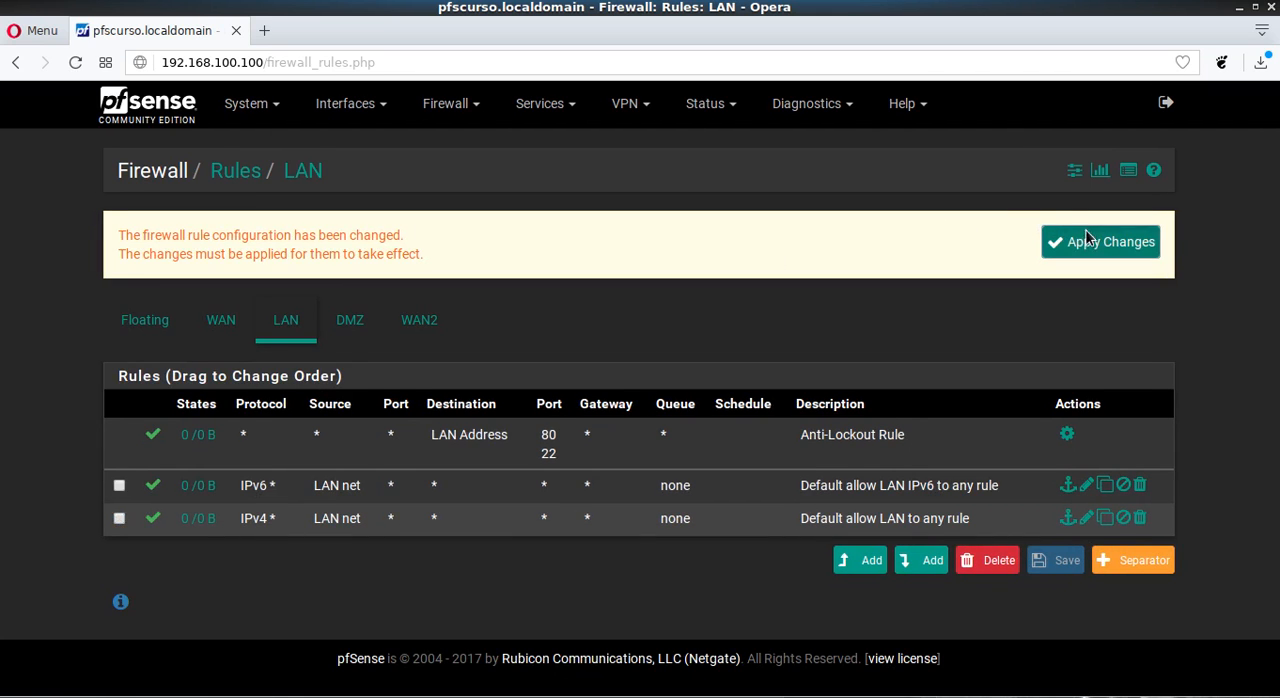
click(1087, 240)
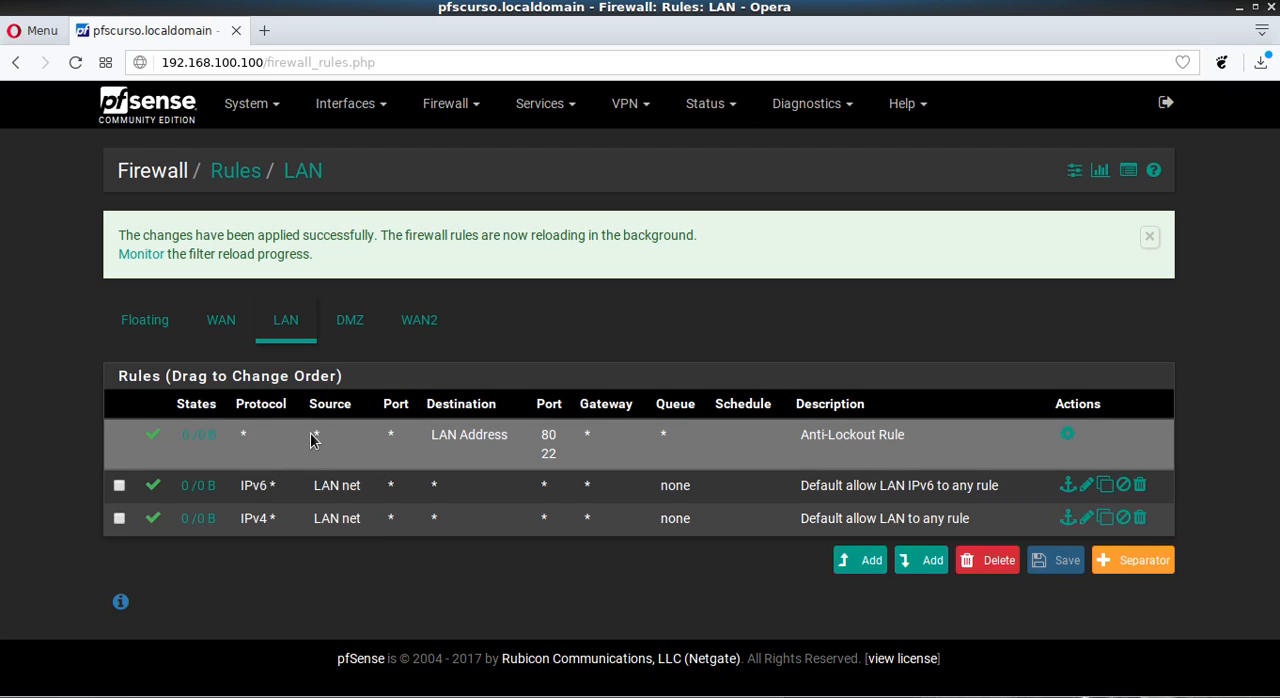
- Examine the source and destination of the Anti-Lockout Rule and the fields of the default IPv4 LAN rule
drag(310, 437, 323, 437)
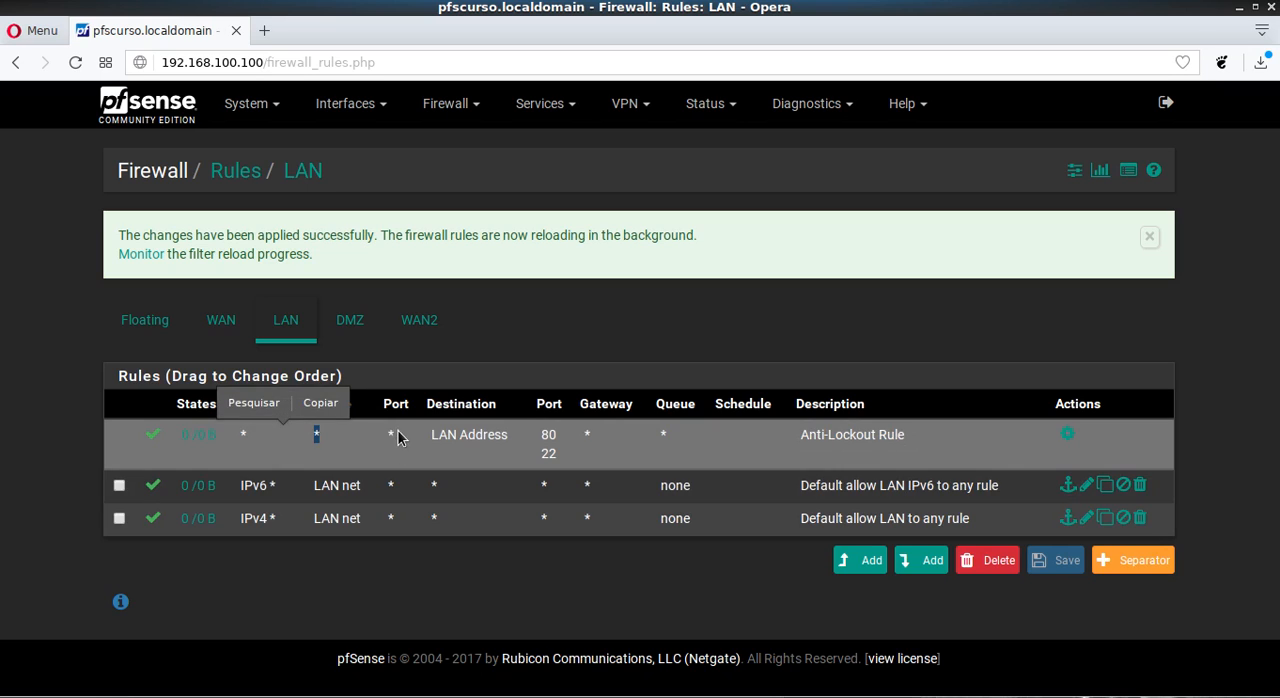
double_click(510, 438)
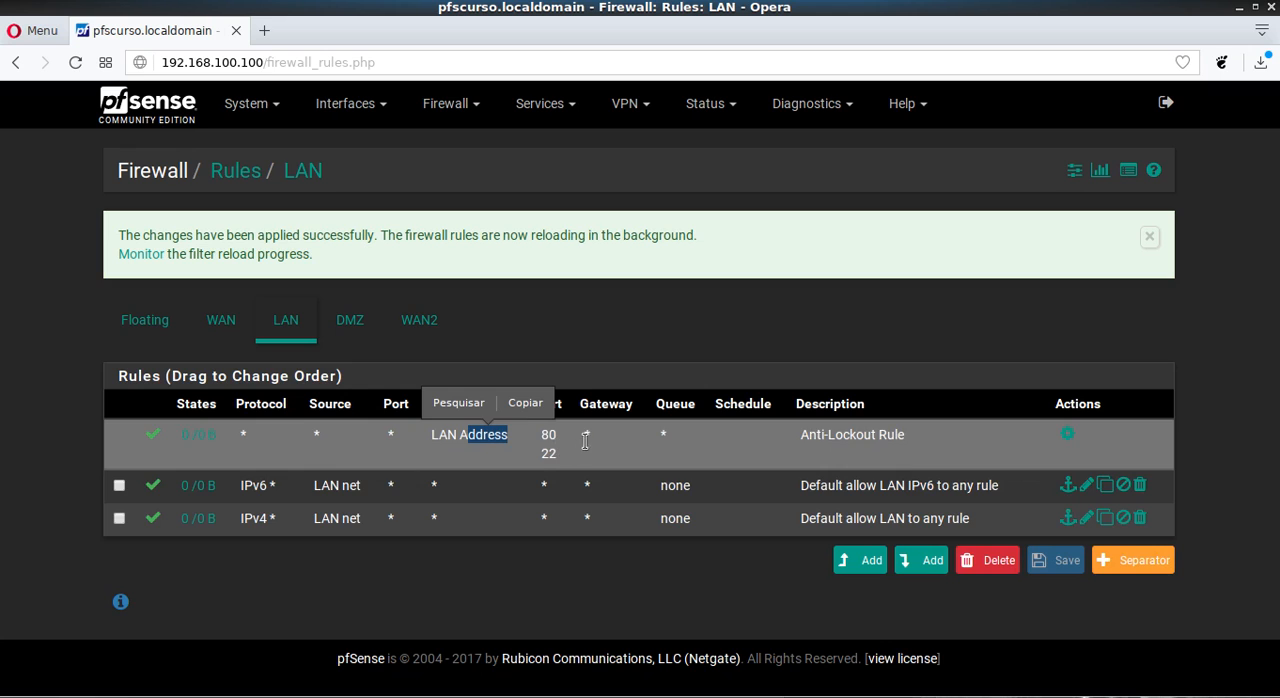
click(541, 541)
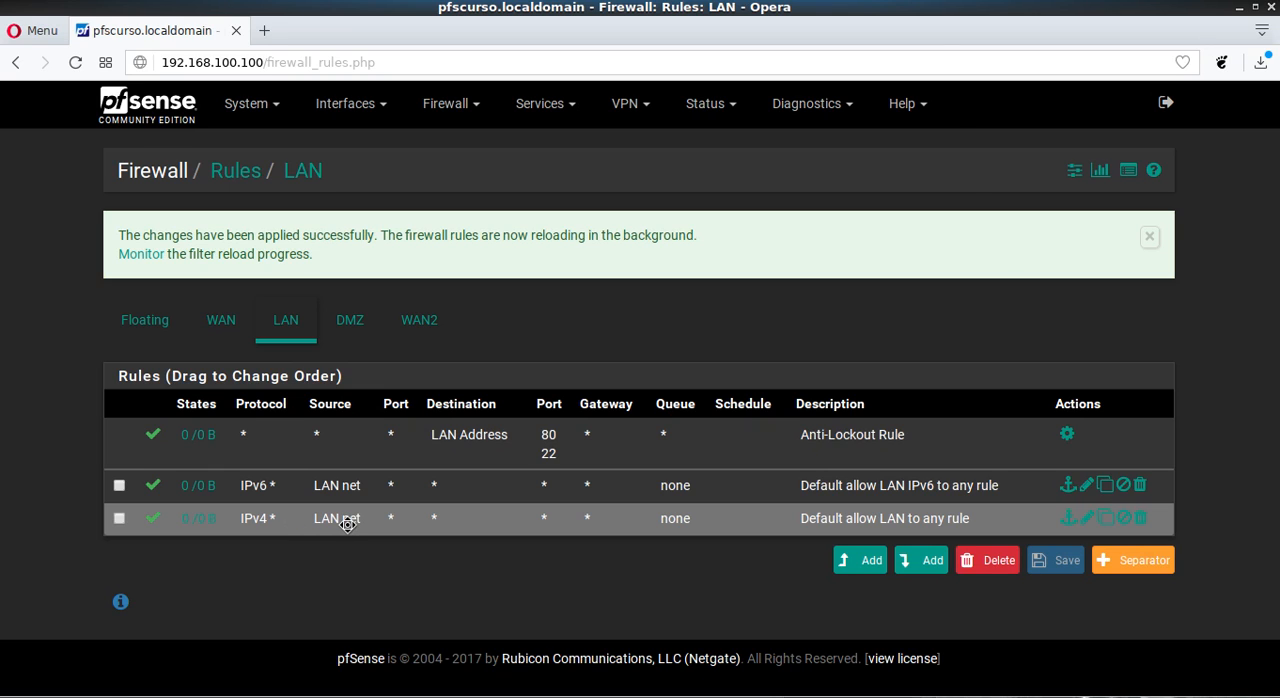
click(346, 522)
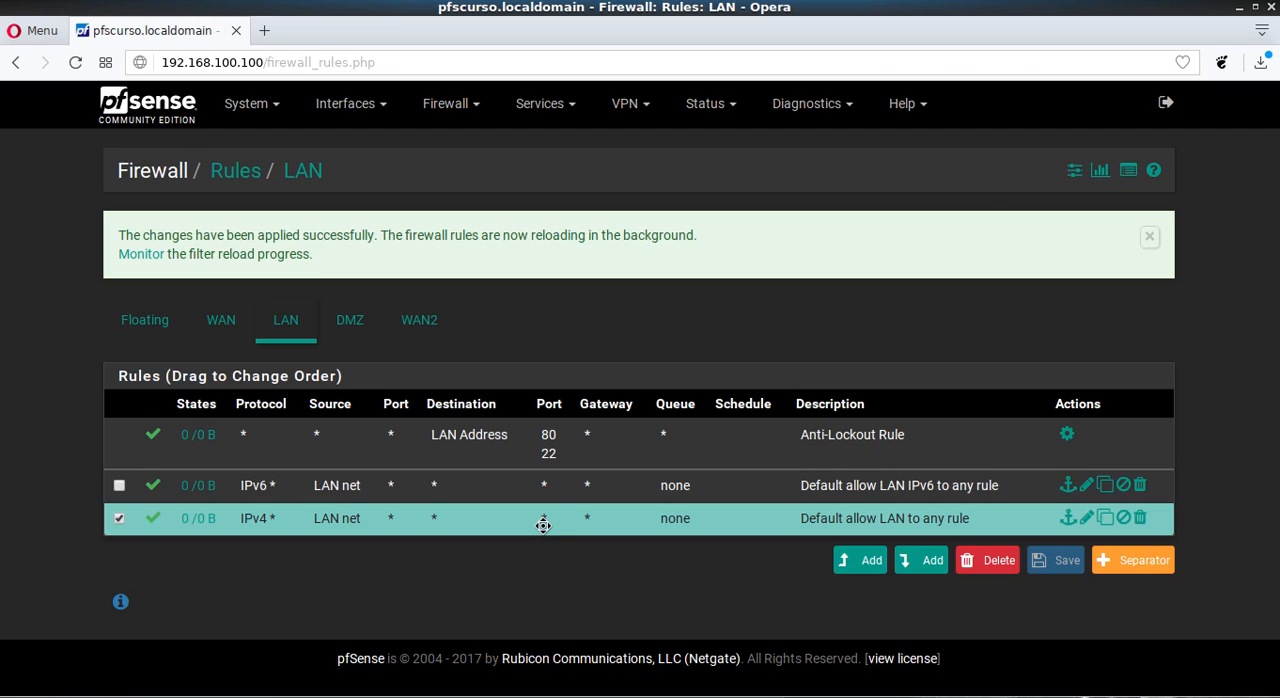
click(117, 518)
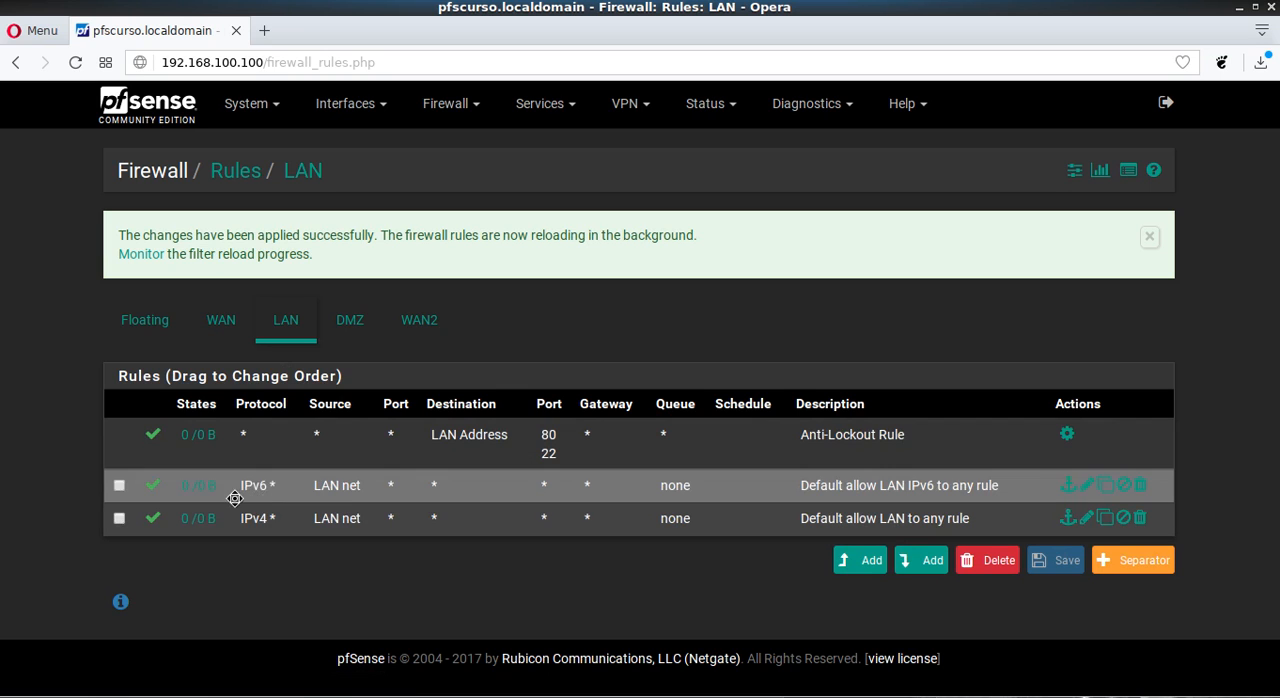
- Disable the default IPv6 and IPv4 allow rules on LAN and apply the changes
click(152, 488)
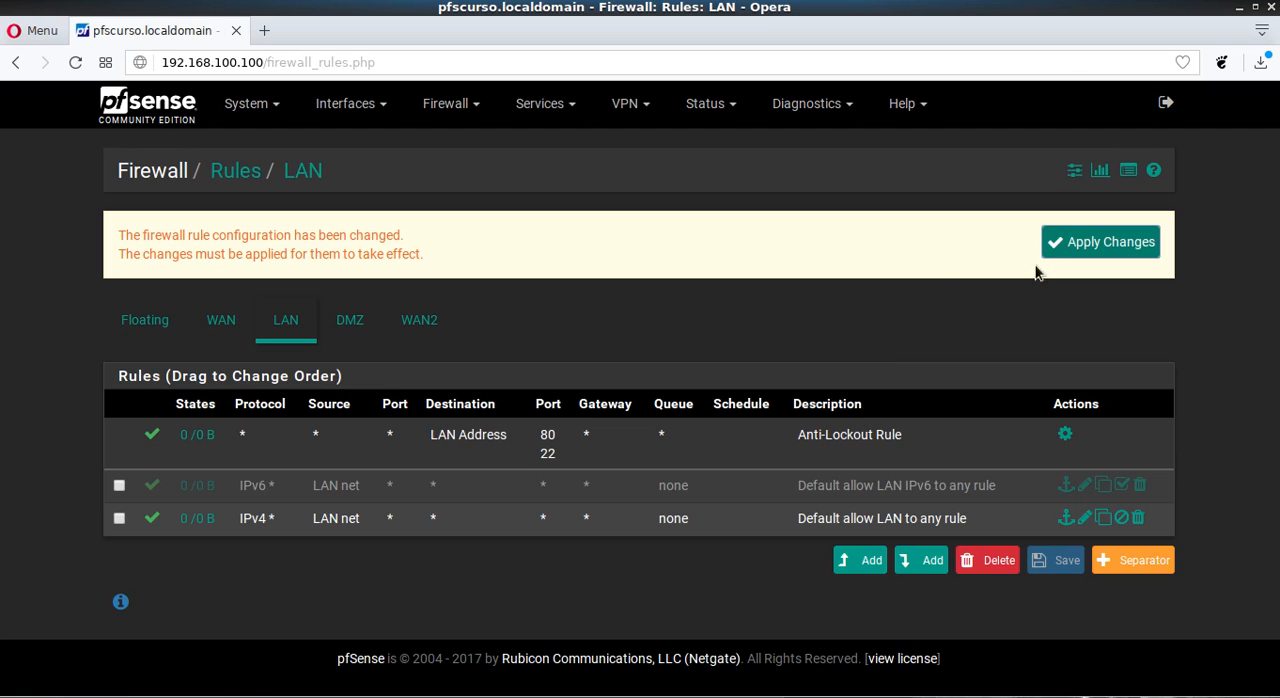
click(1078, 246)
click(148, 519)
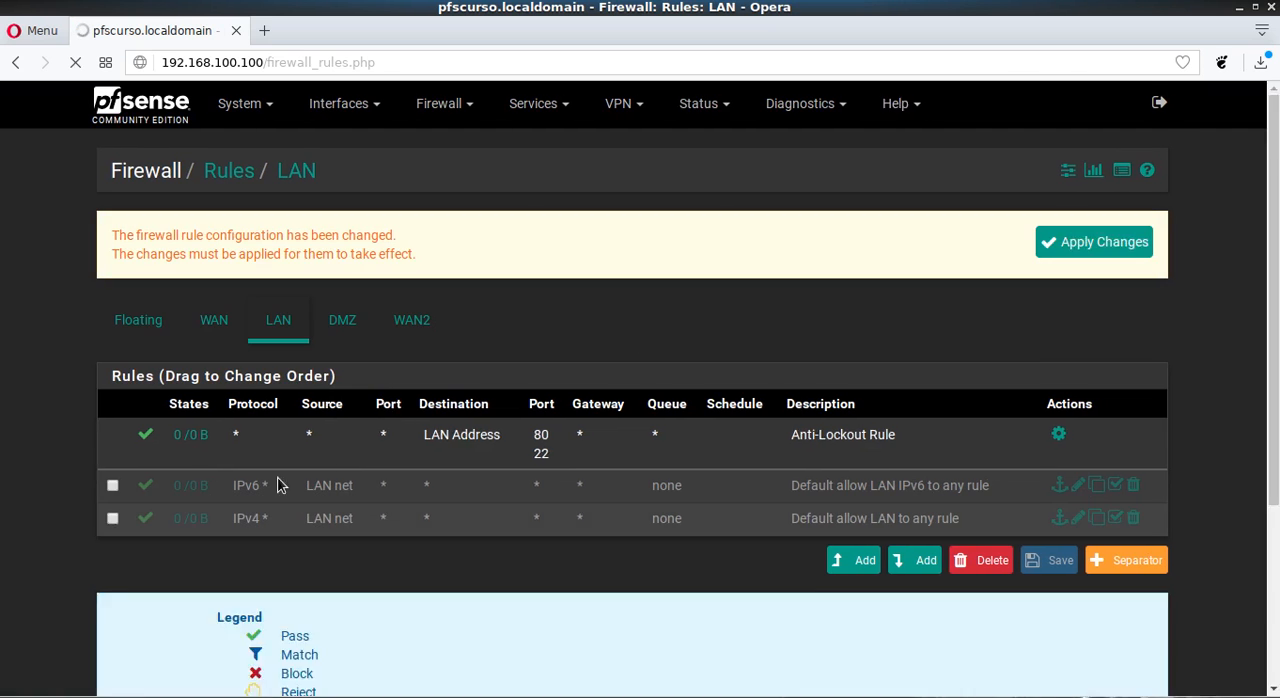
click(1081, 242)
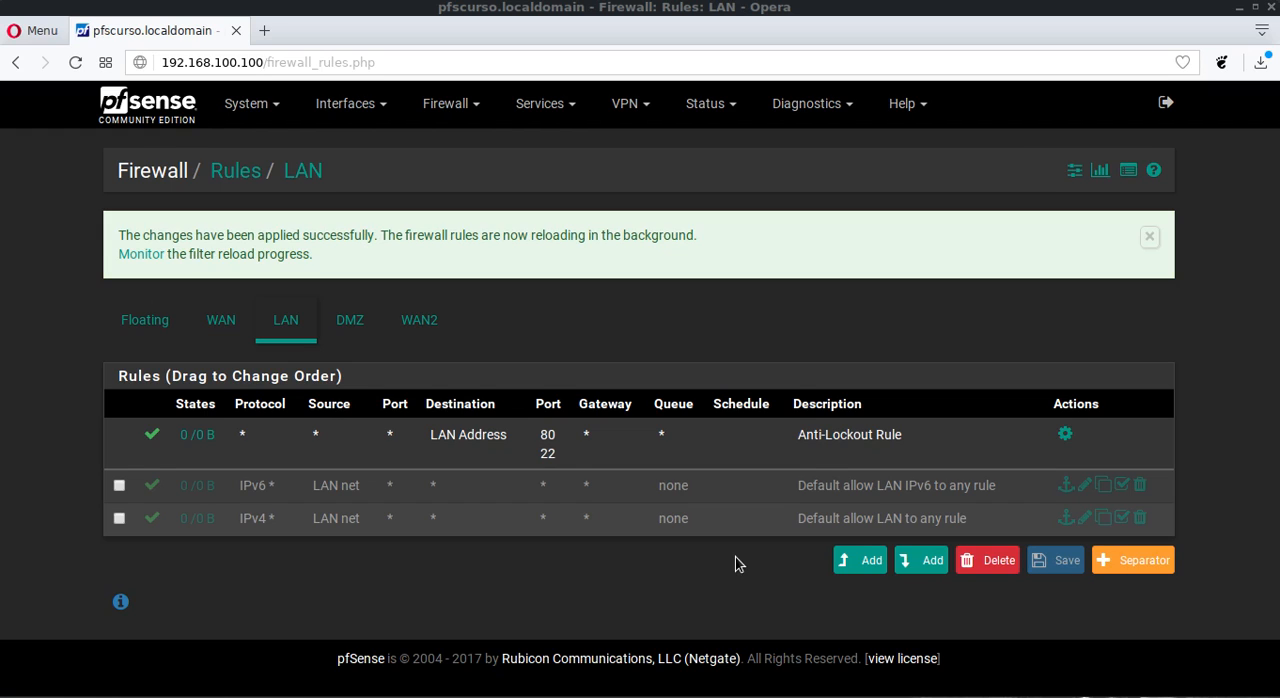
- Start a new rule at the top of the LAN list and examine the available Action options
click(855, 559)
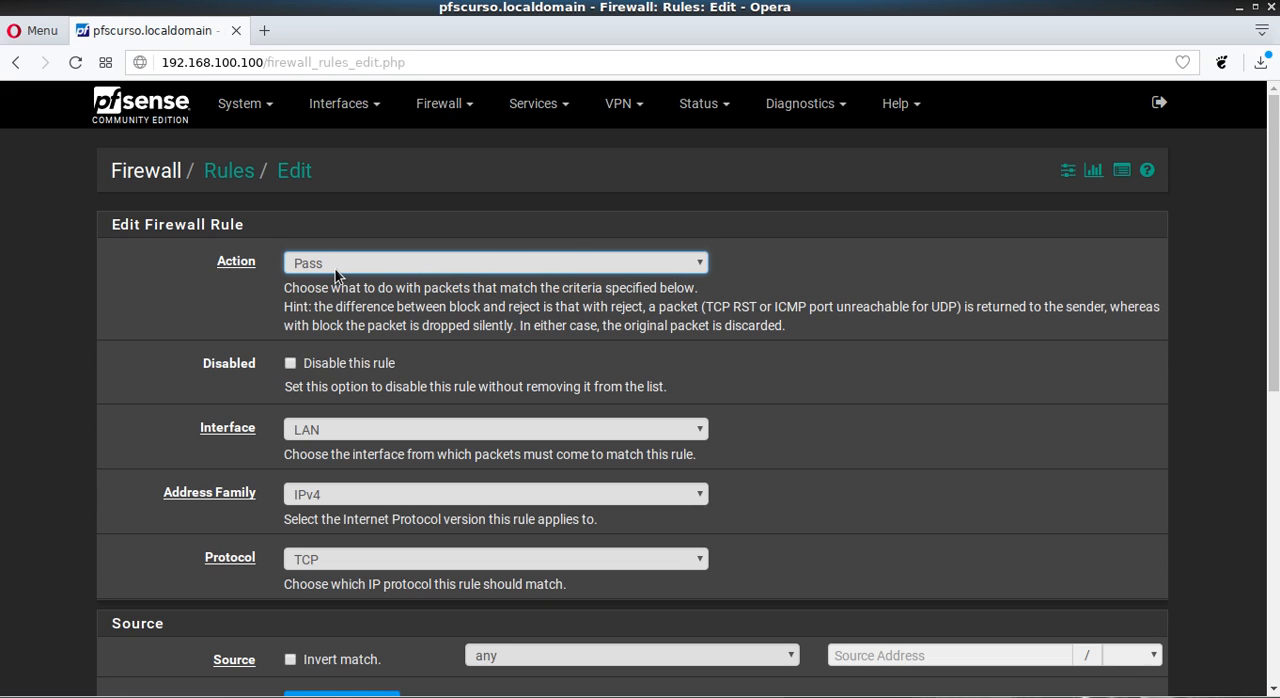
click(432, 264)
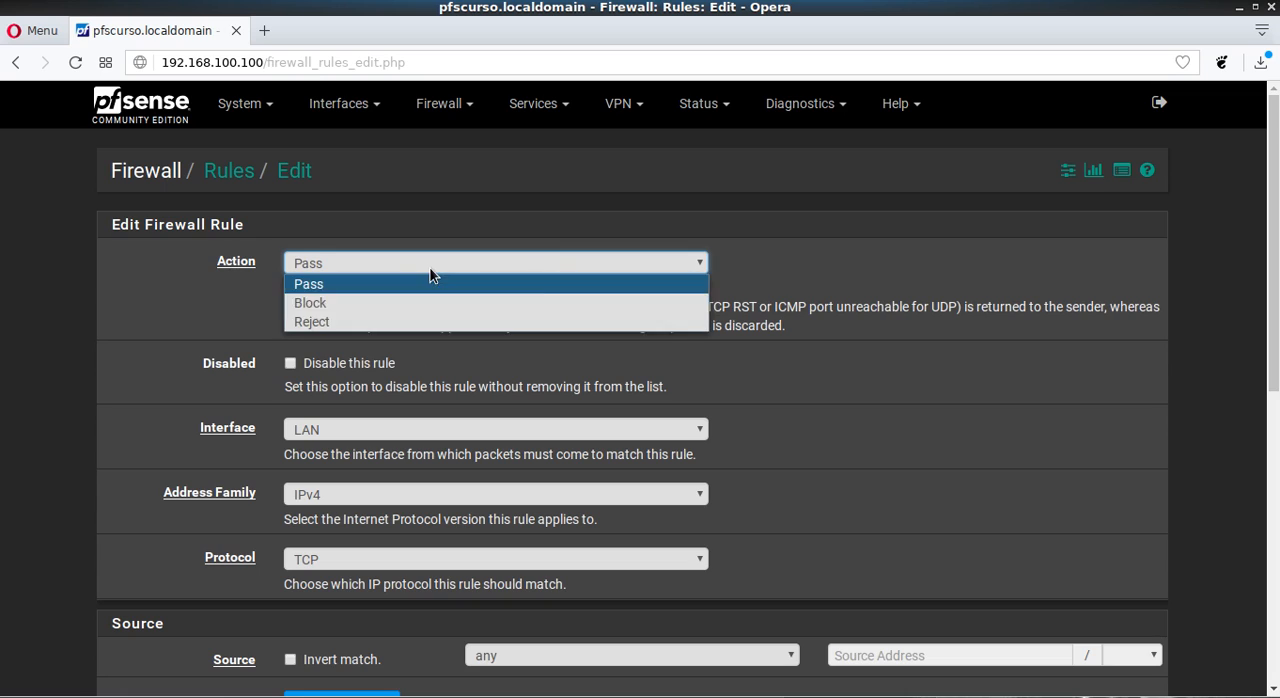
click(782, 245)
click(312, 262)
click(198, 348)
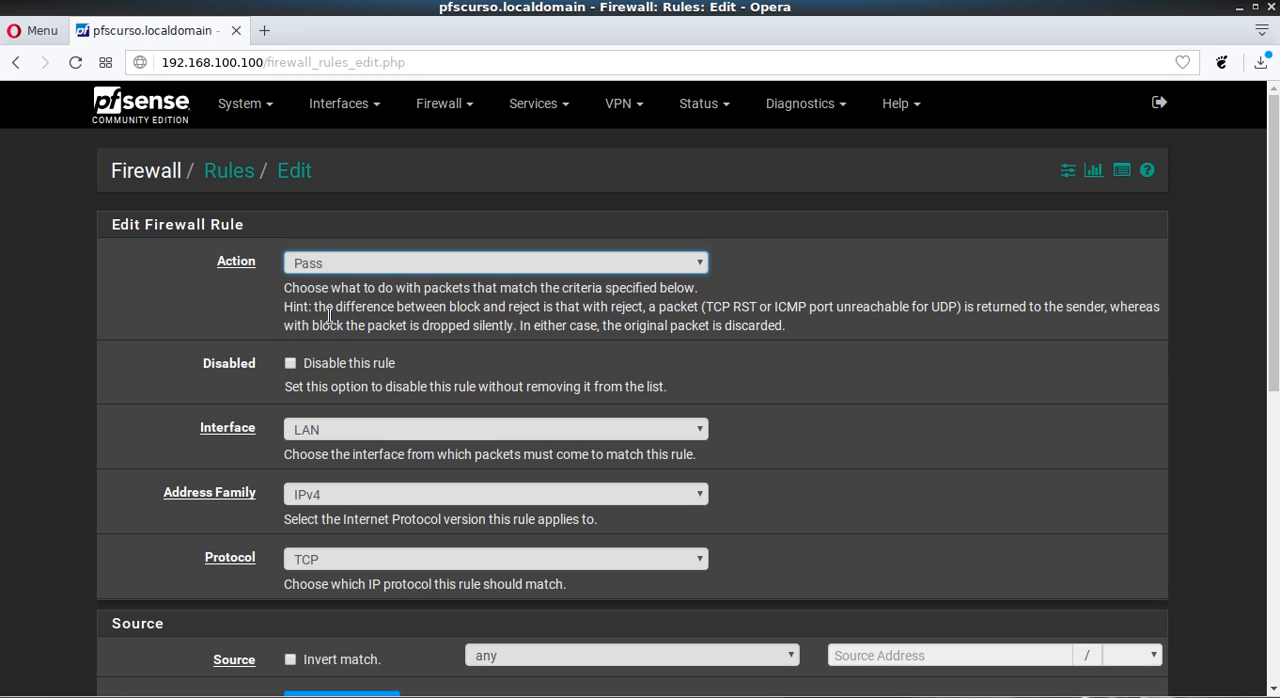
- Read the hint on how Block and Reject differ and the description of the rule's Disabled option
drag(360, 306, 542, 307)
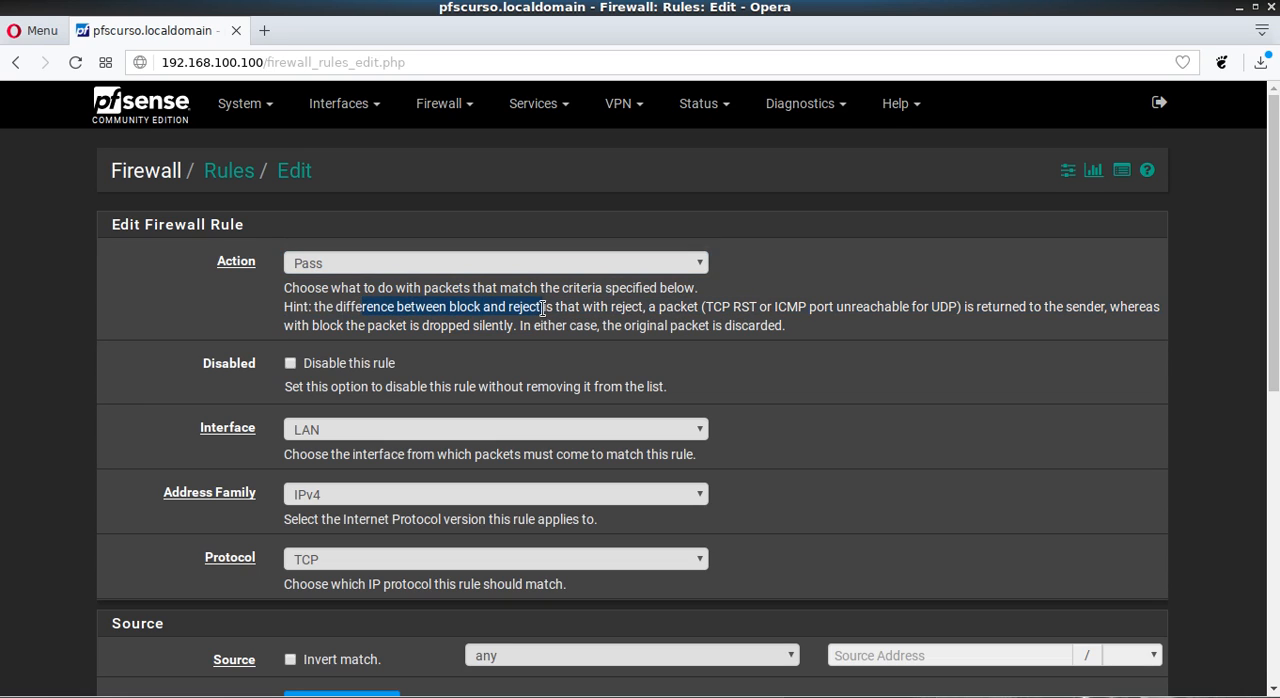
click(598, 320)
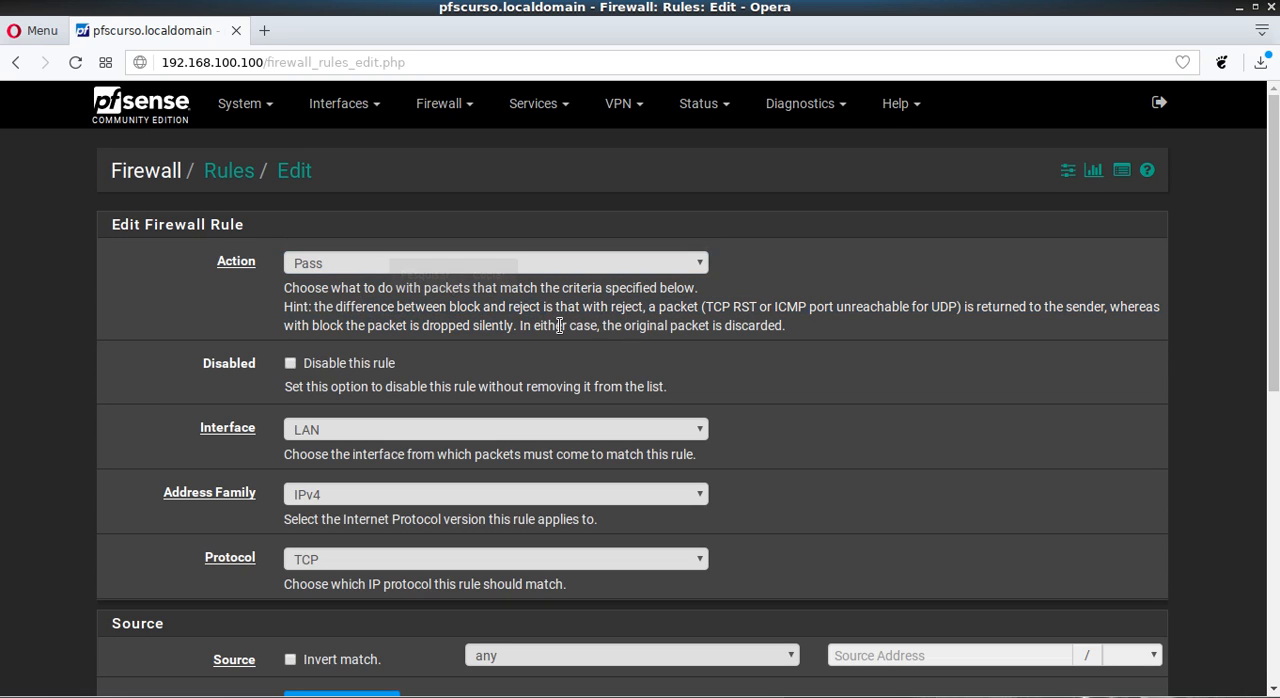
double_click(631, 310)
click(738, 314)
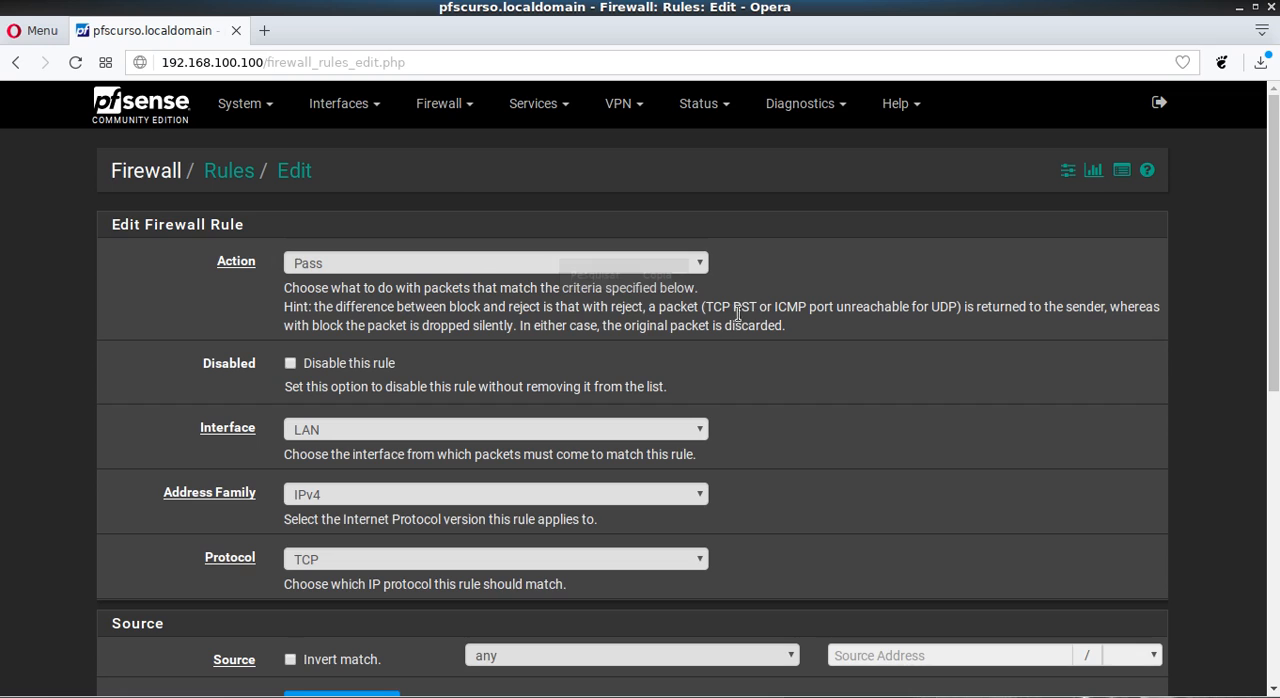
drag(648, 308, 1107, 307)
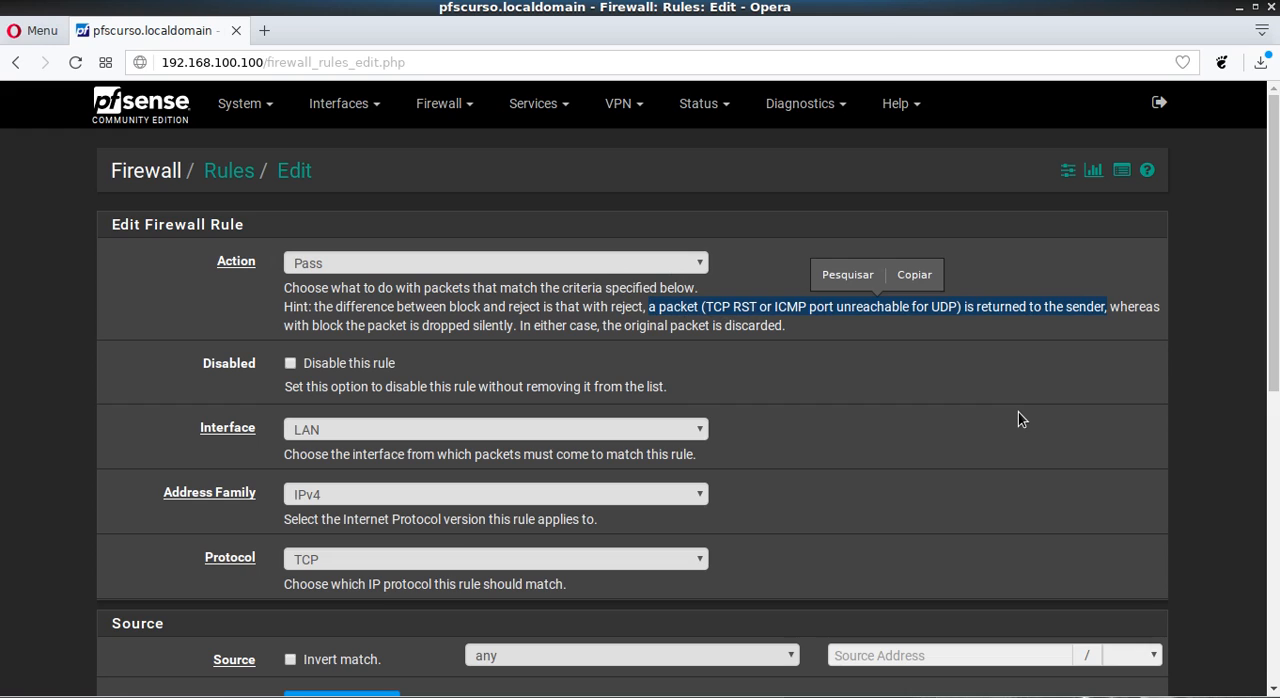
click(847, 341)
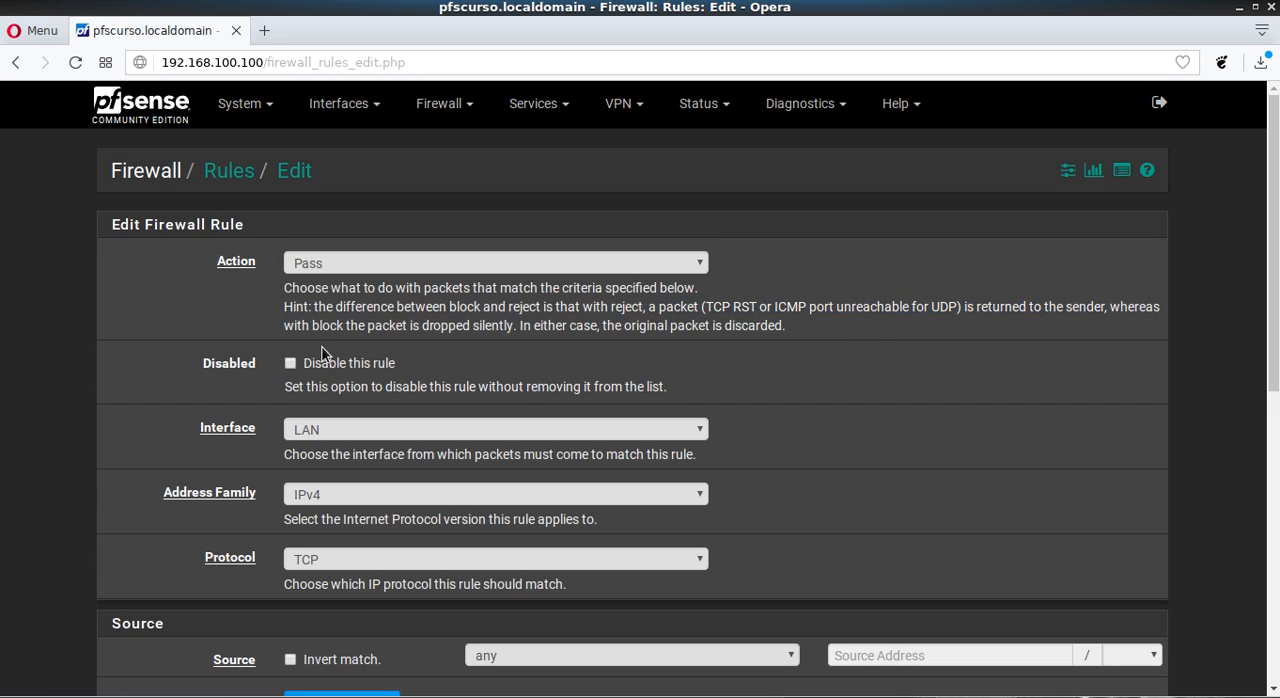
drag(294, 328, 515, 325)
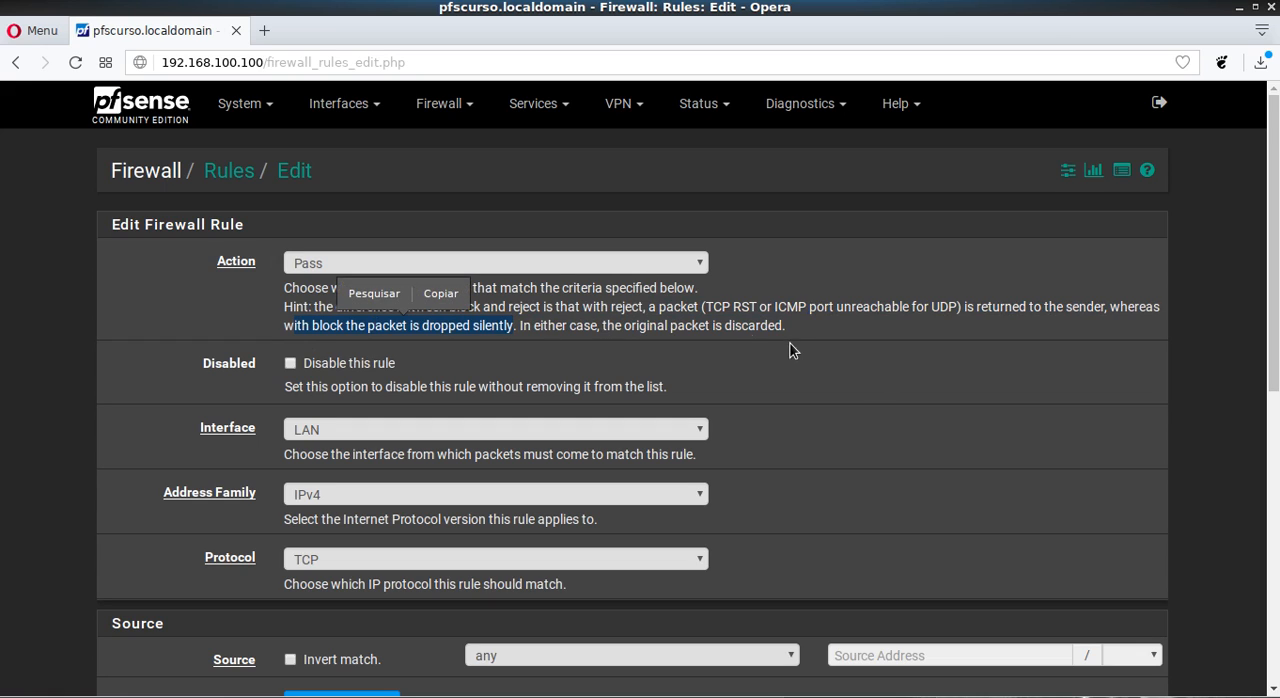
click(685, 333)
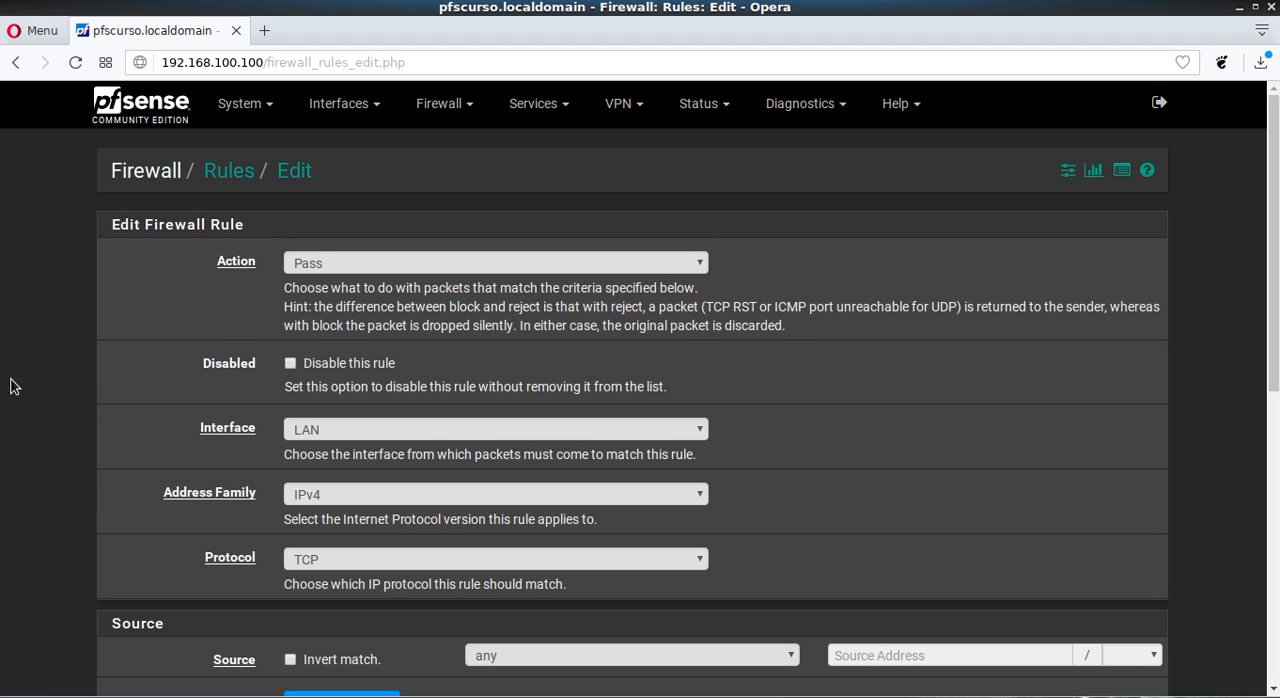
scroll(2, 284, down, 1)
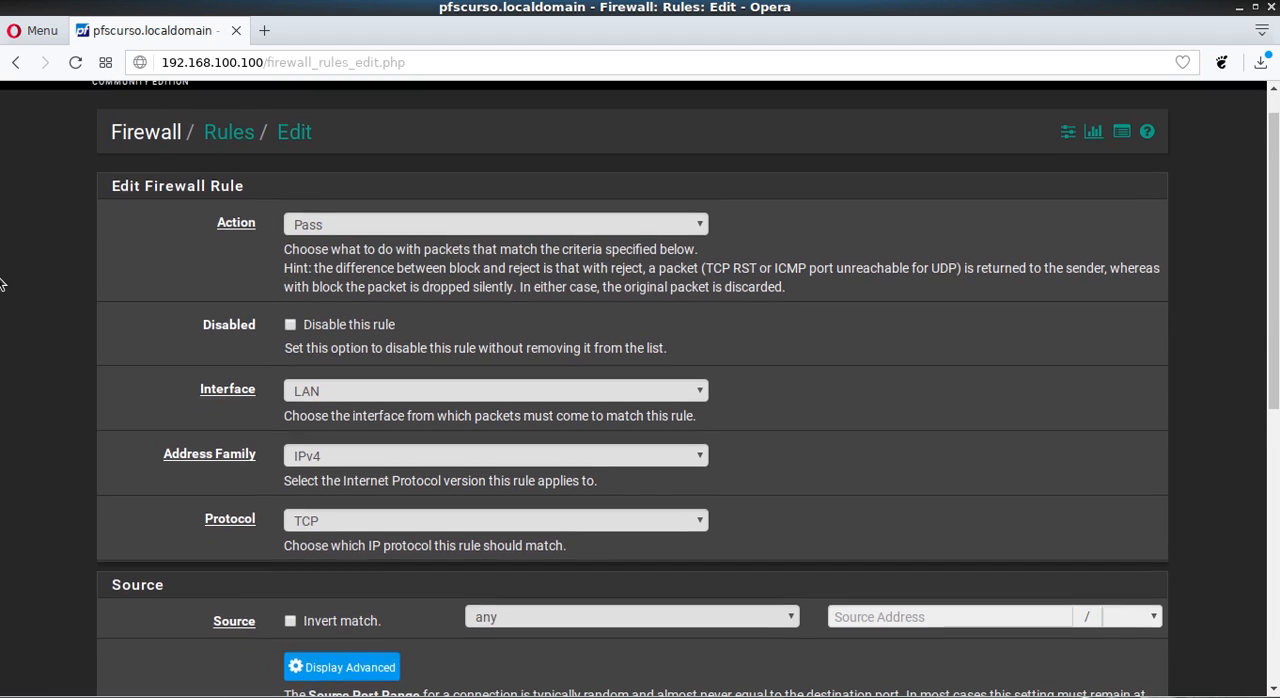
drag(204, 316, 251, 318)
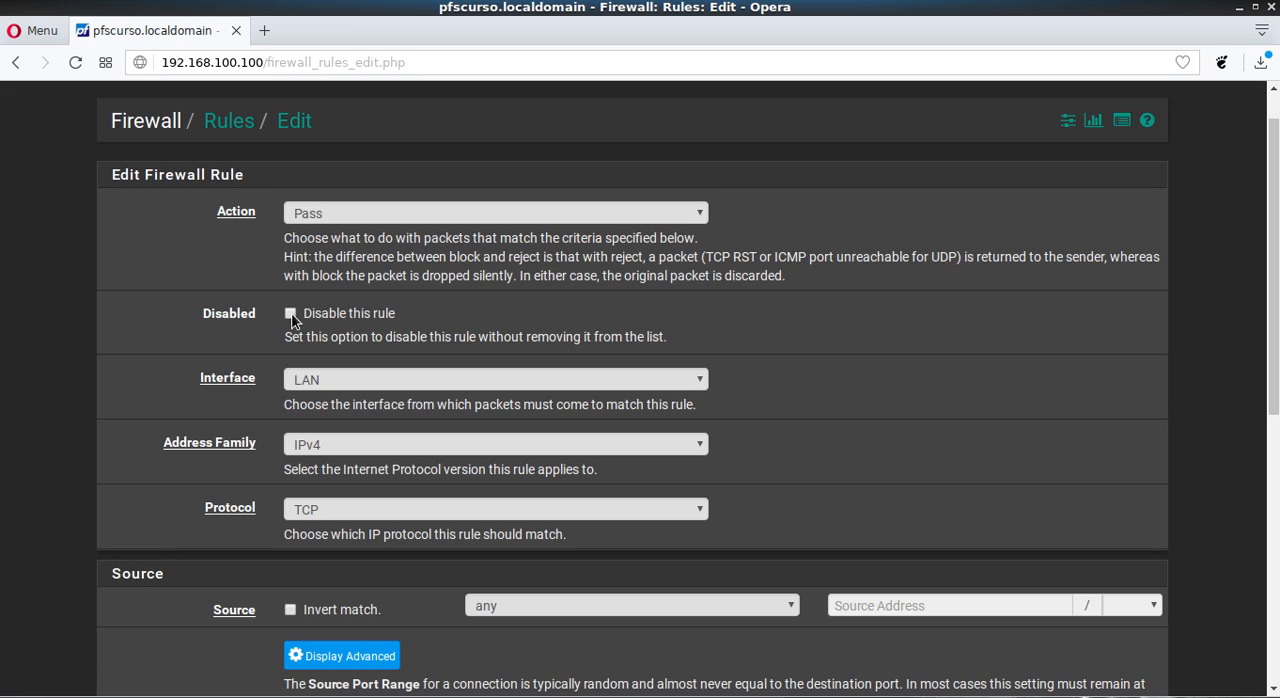
- Return to the LAN rules, re-enable the default IPv6 allow rule through its Disabled option, save it and apply the changes
scroll(290, 320, up, 1)
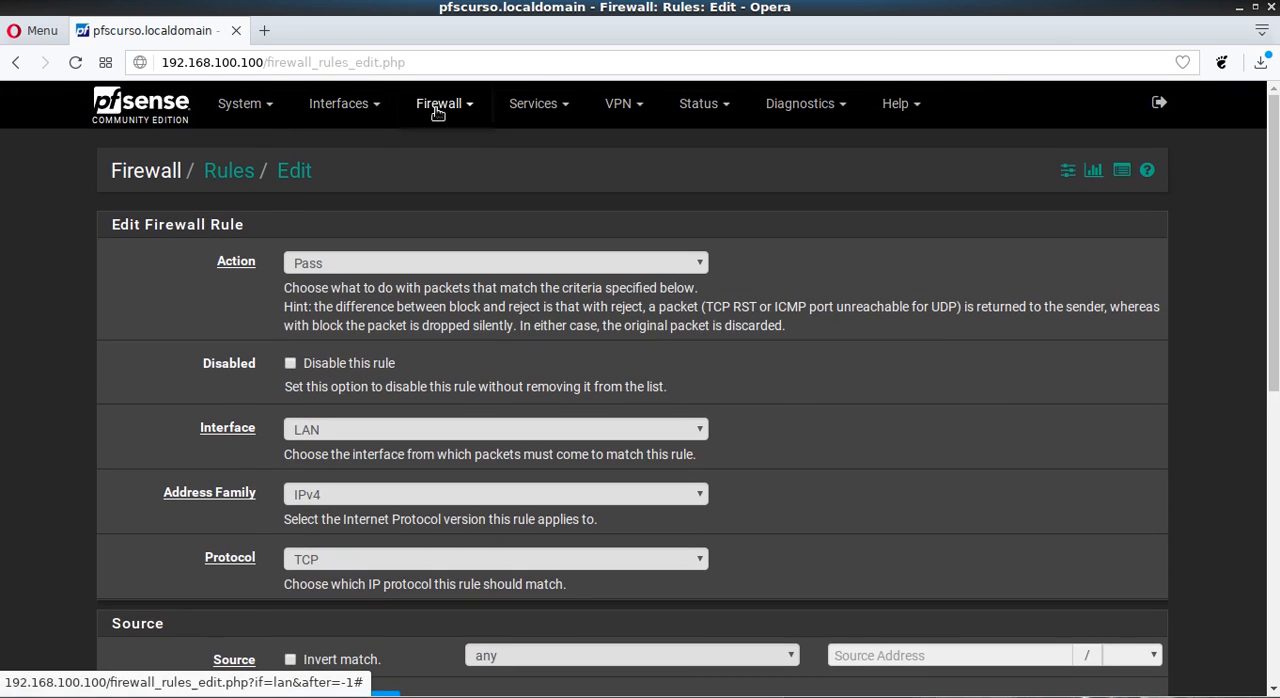
click(432, 108)
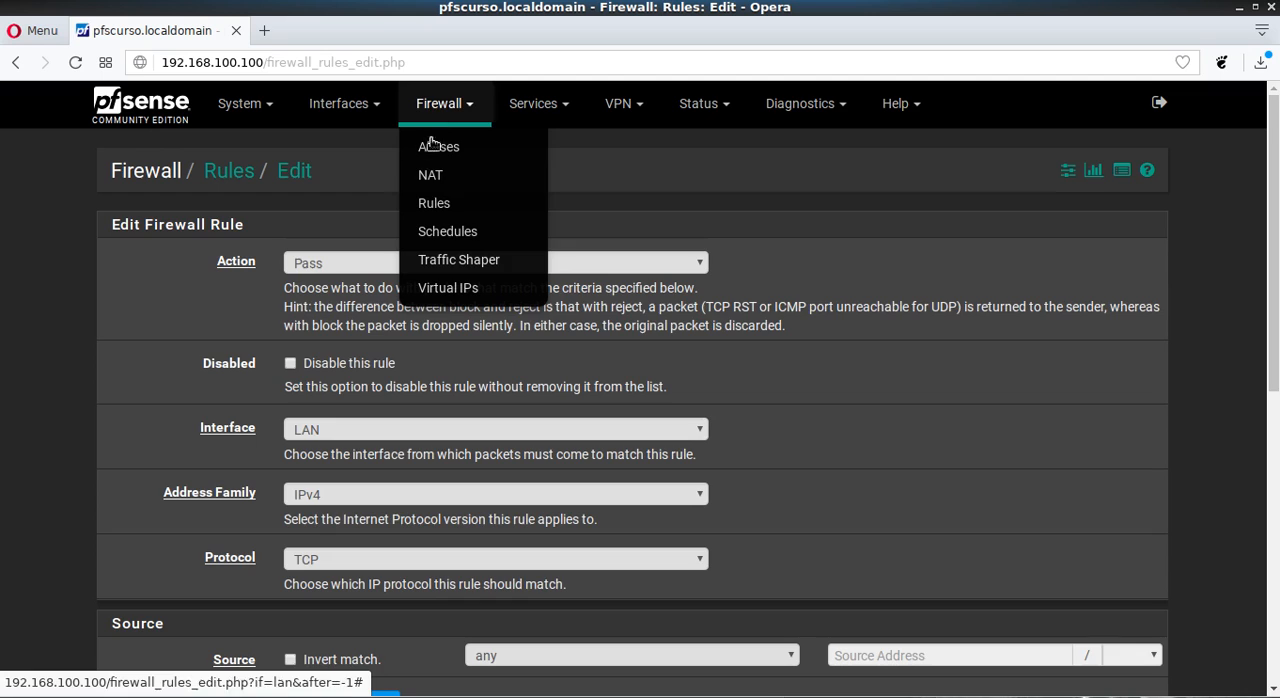
click(428, 201)
click(292, 246)
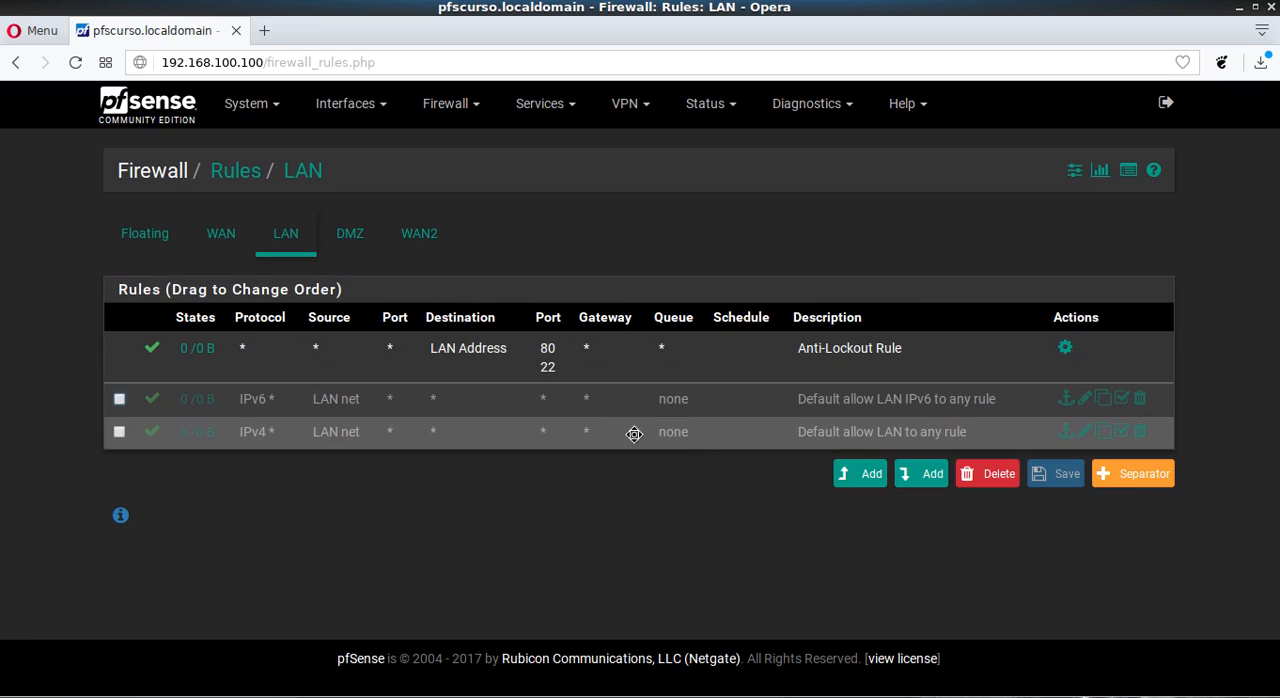
click(1084, 398)
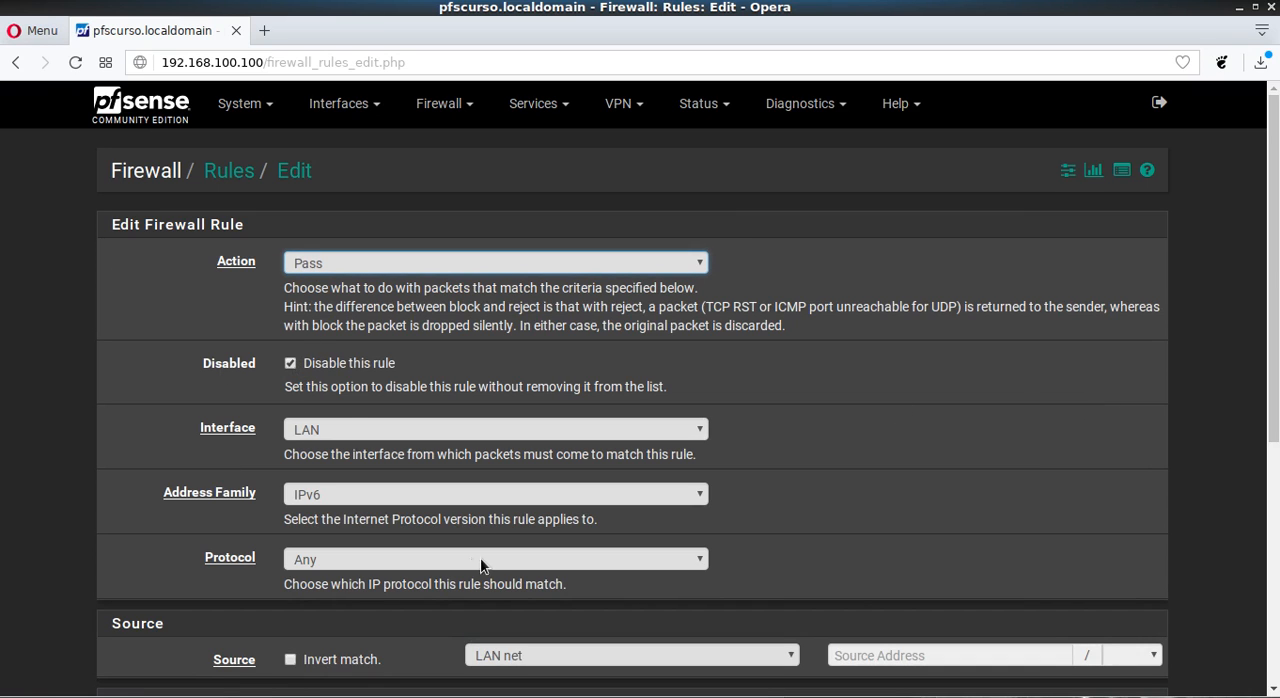
click(291, 364)
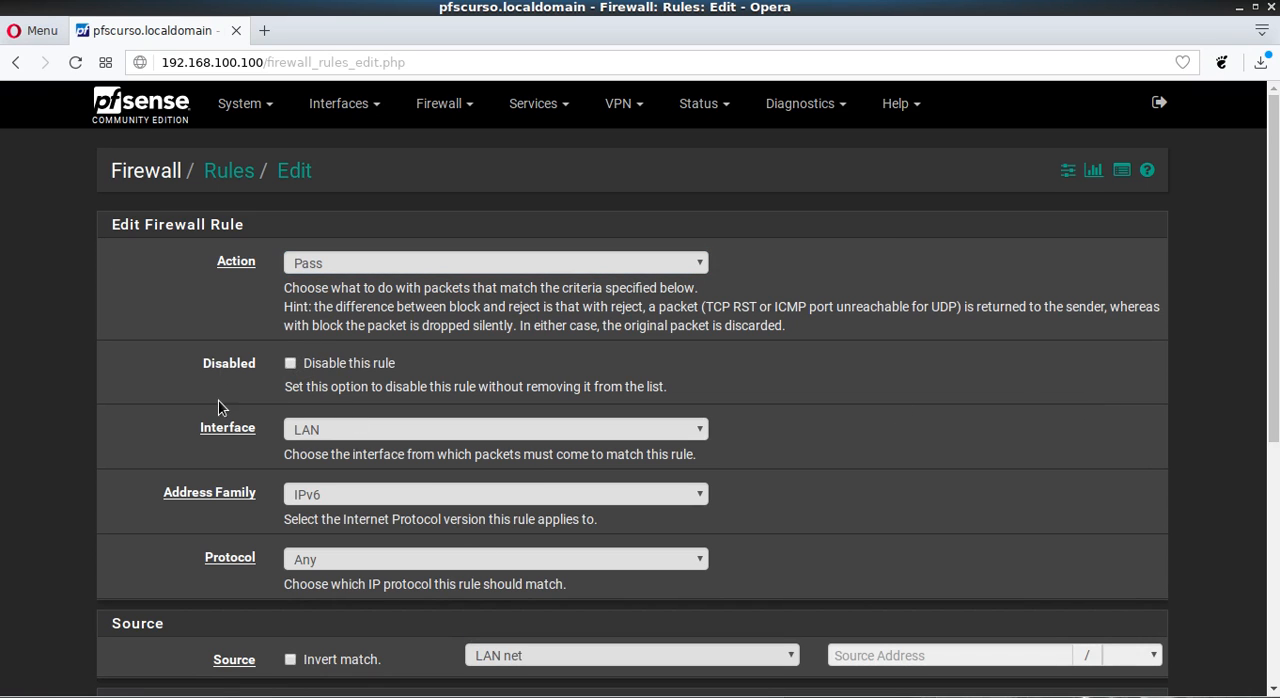
scroll(1277, 168, down, 5)
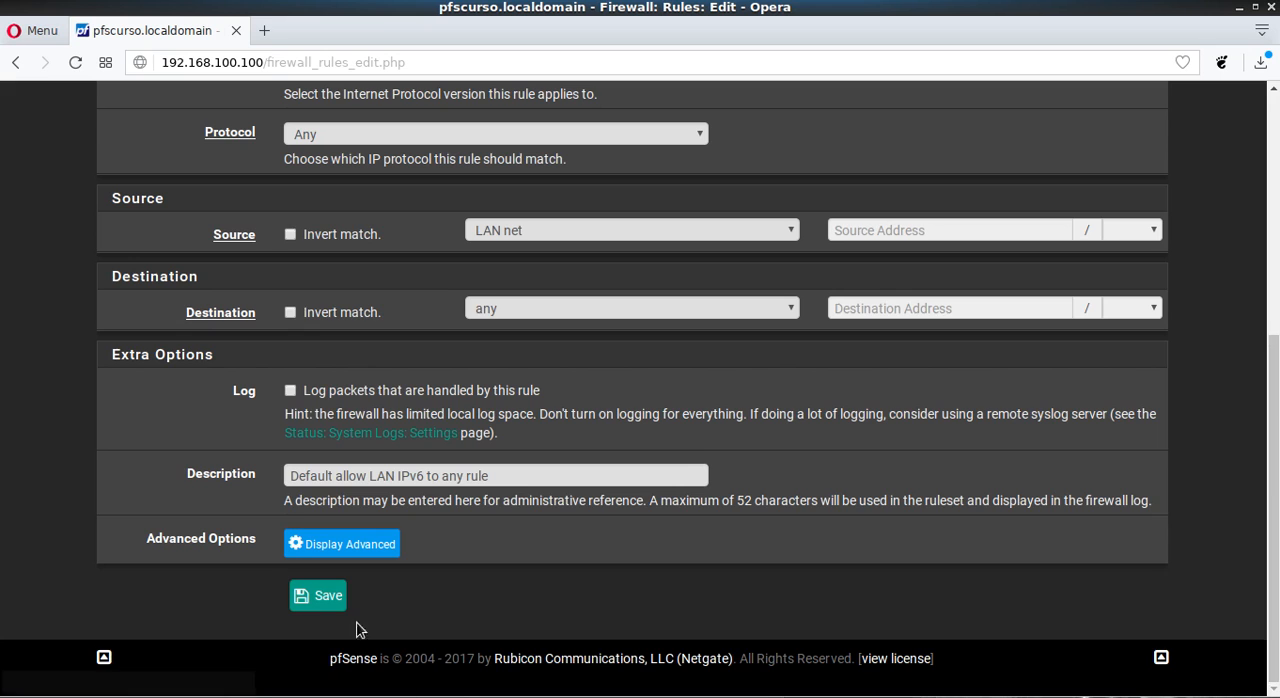
click(329, 607)
click(1084, 252)
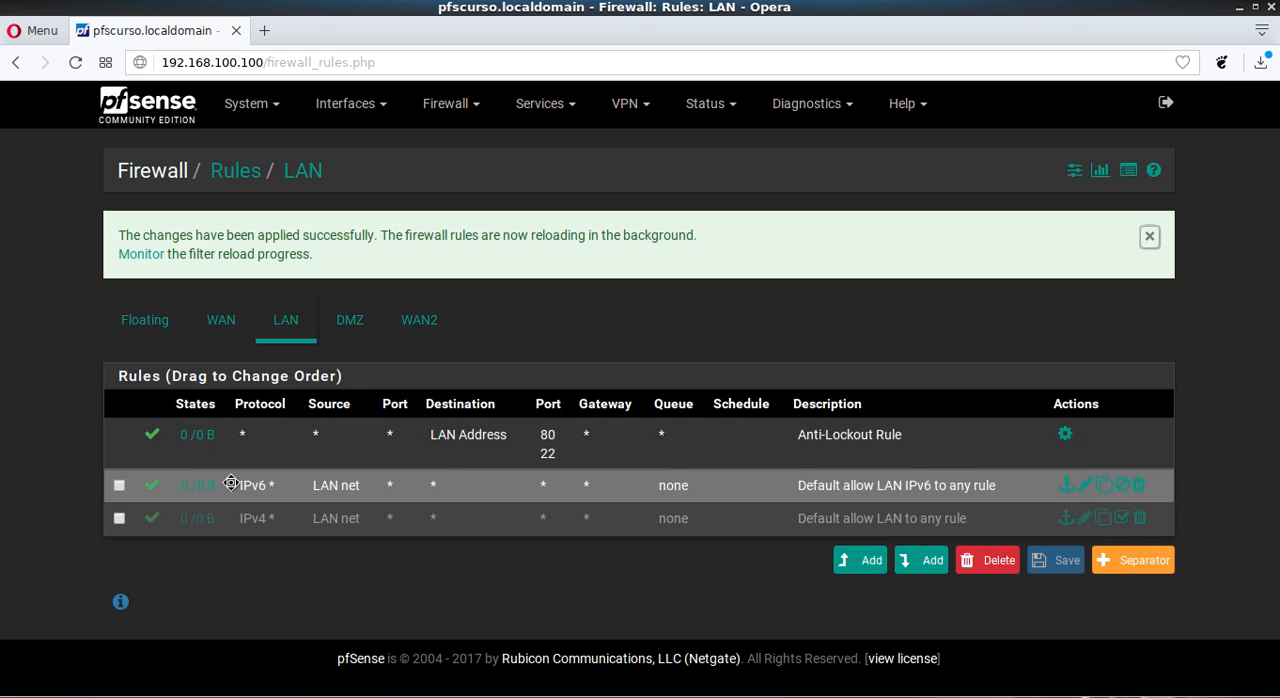
click(117, 519)
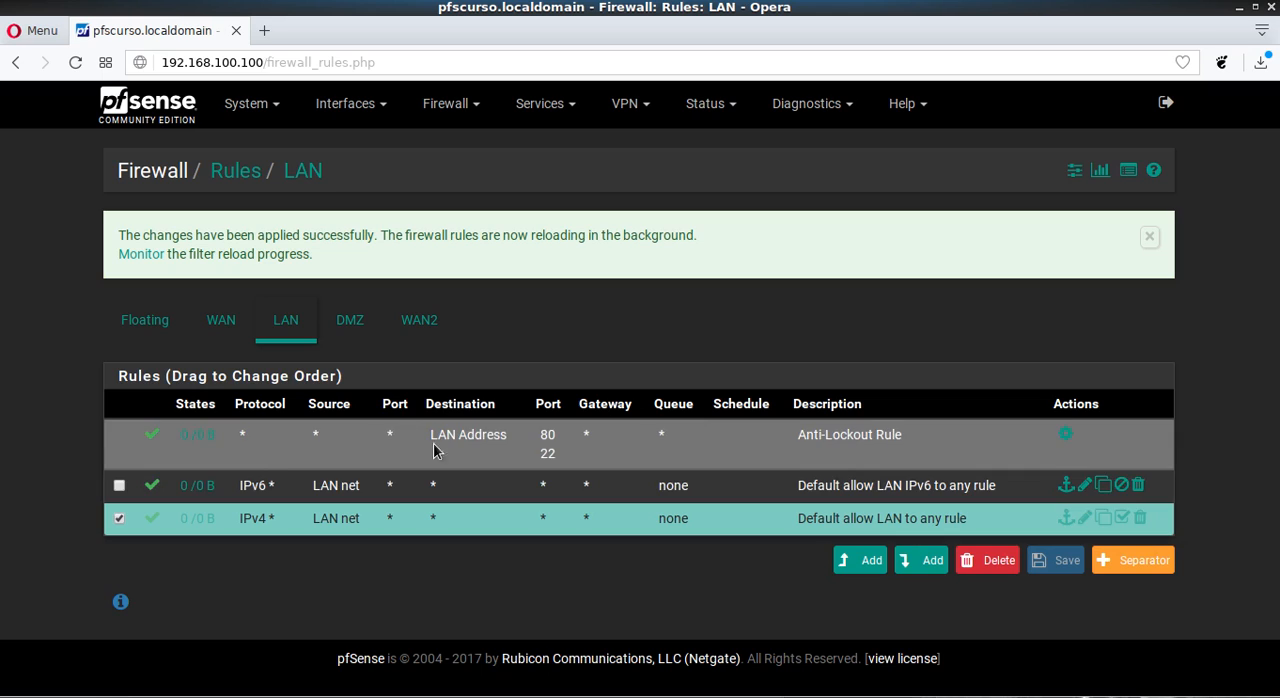
click(117, 519)
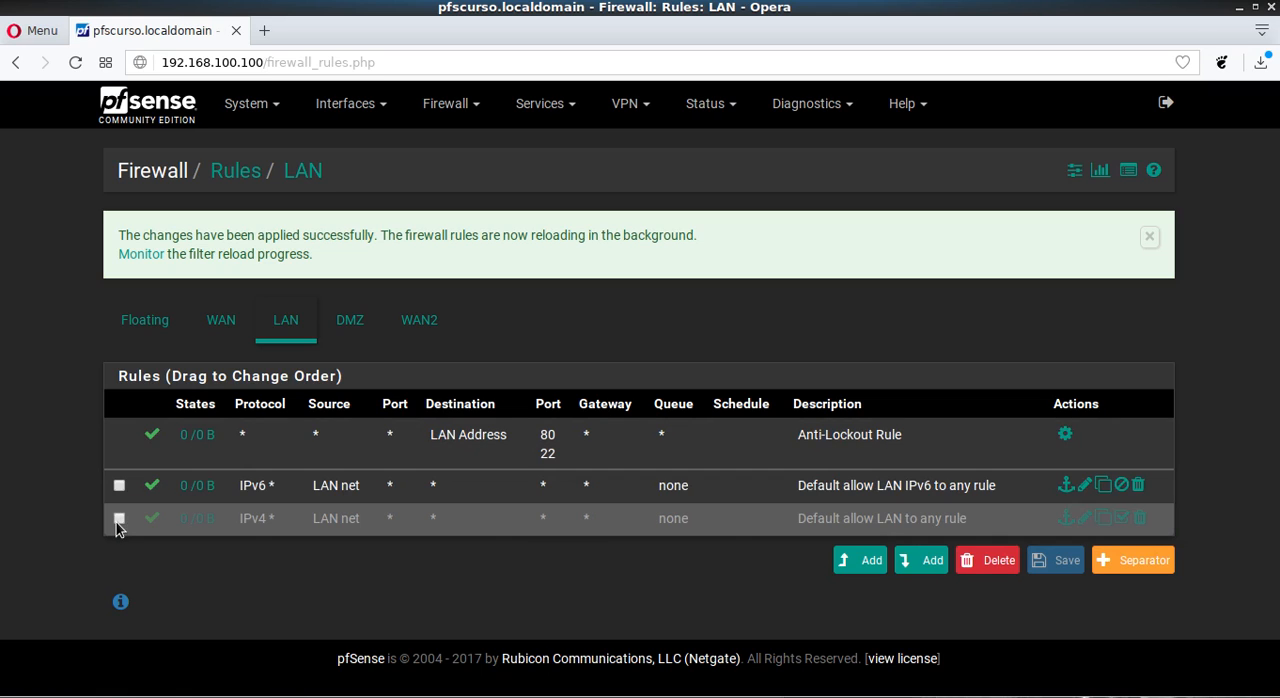
click(117, 519)
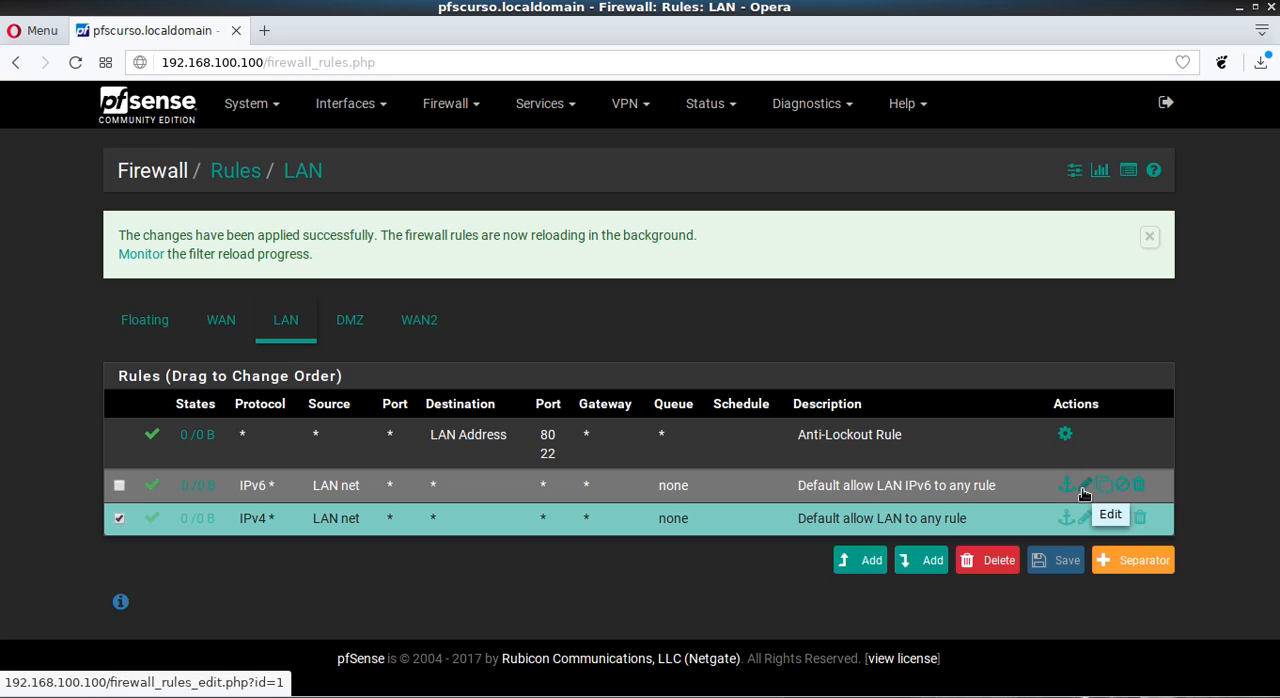
click(119, 518)
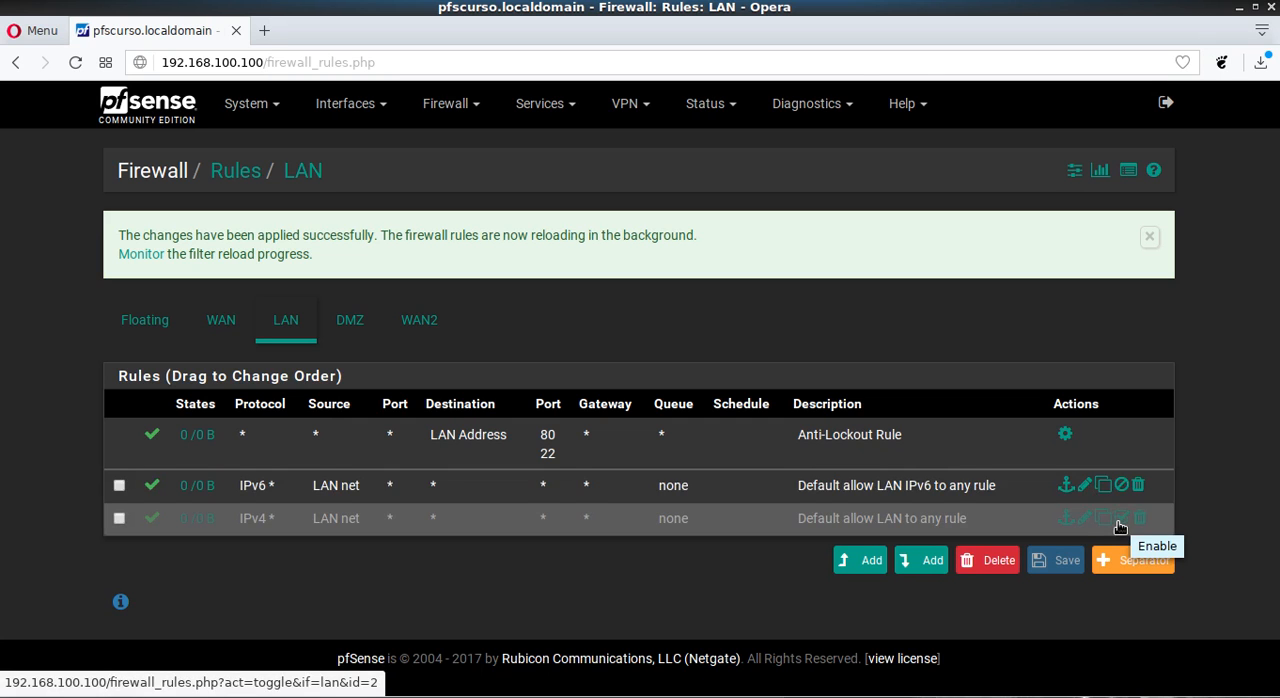
- Start a new rule at the top of the LAN list and review its Action and Interface choices
click(862, 561)
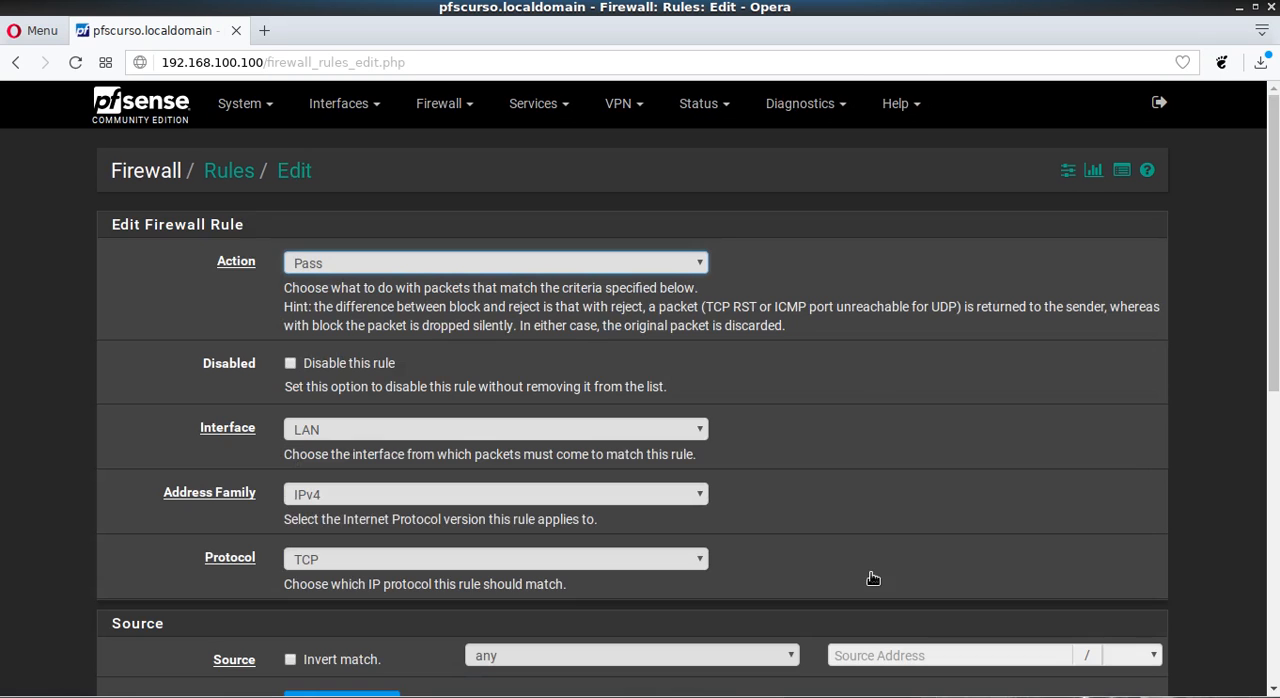
click(336, 266)
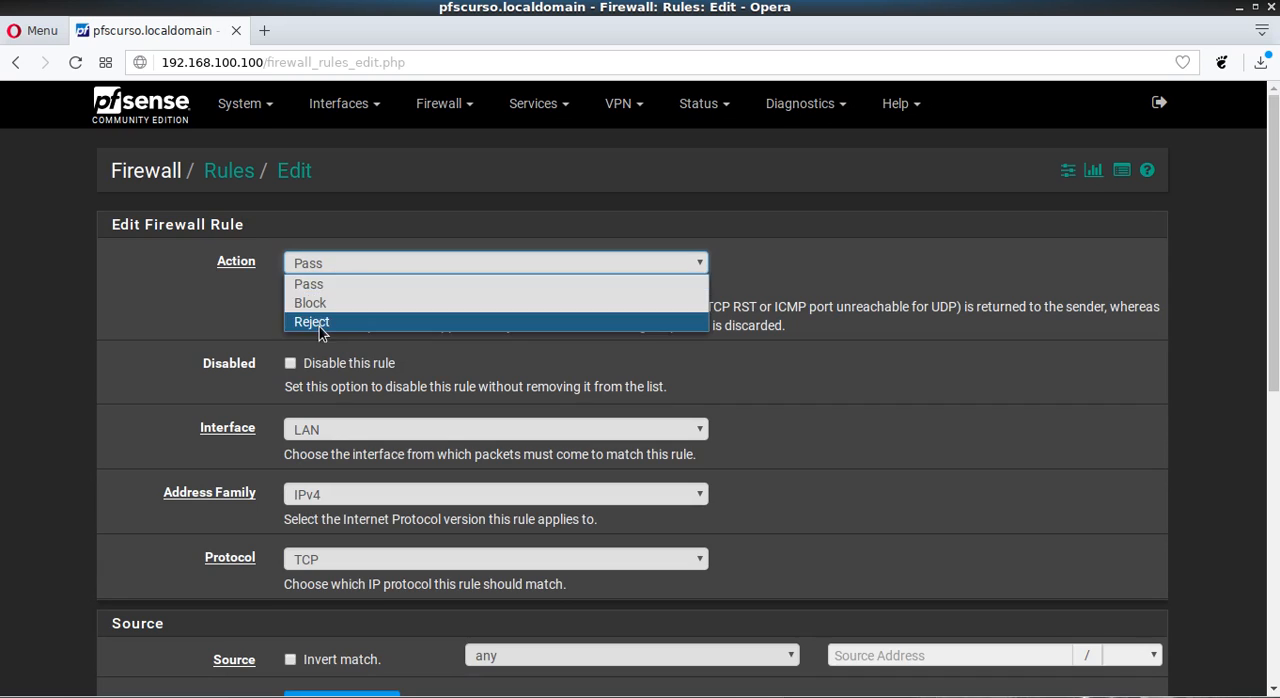
click(150, 287)
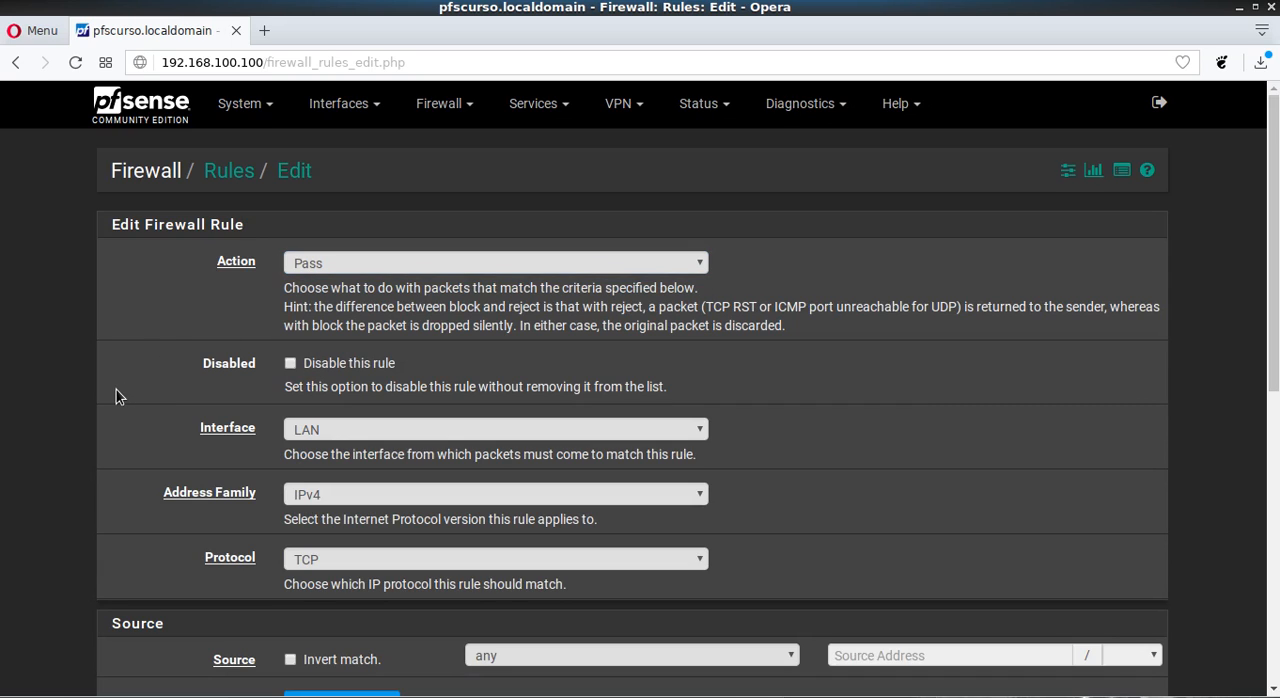
scroll(116, 396, down, 2)
click(519, 330)
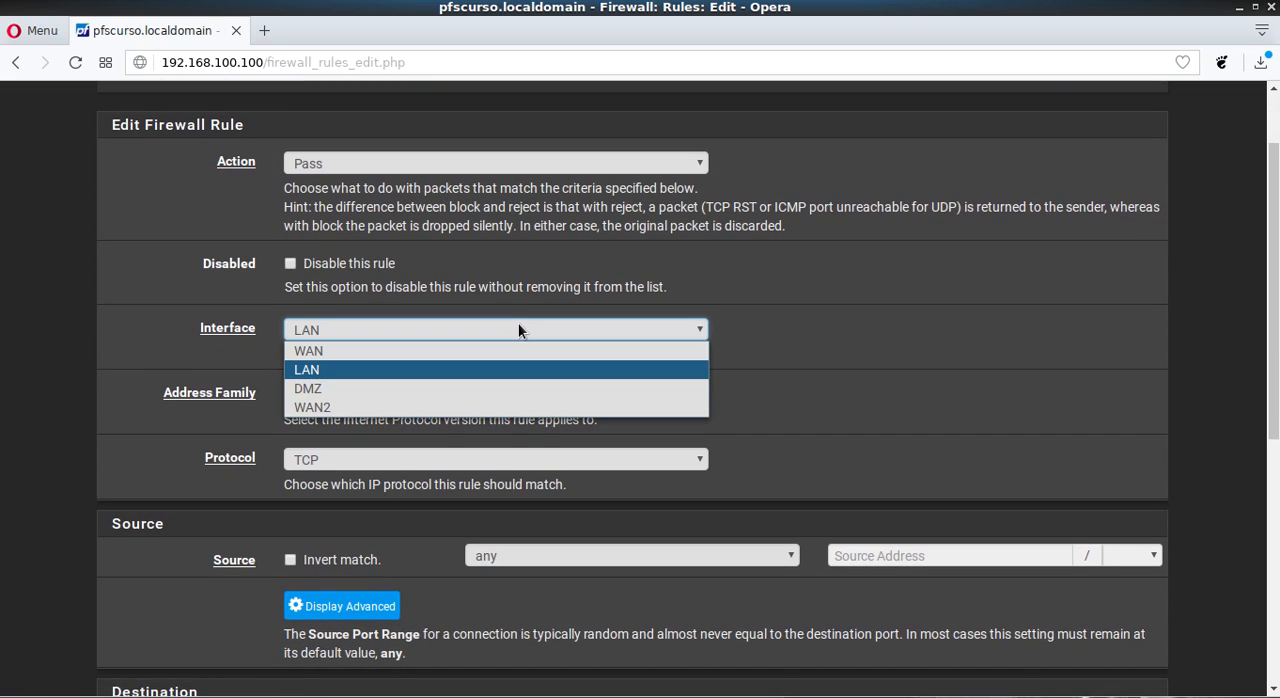
click(125, 322)
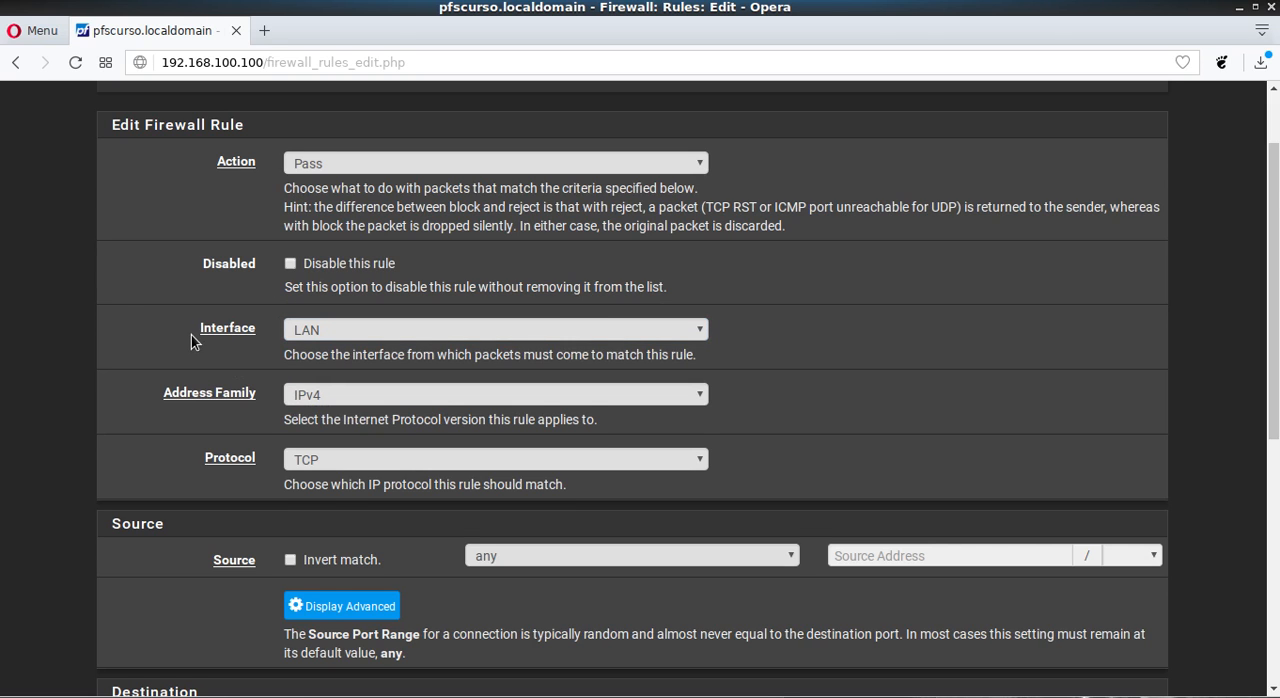
- Examine the Address Family choices of the new LAN rule, keeping IPv4
scroll(190, 332, down, 2)
click(424, 296)
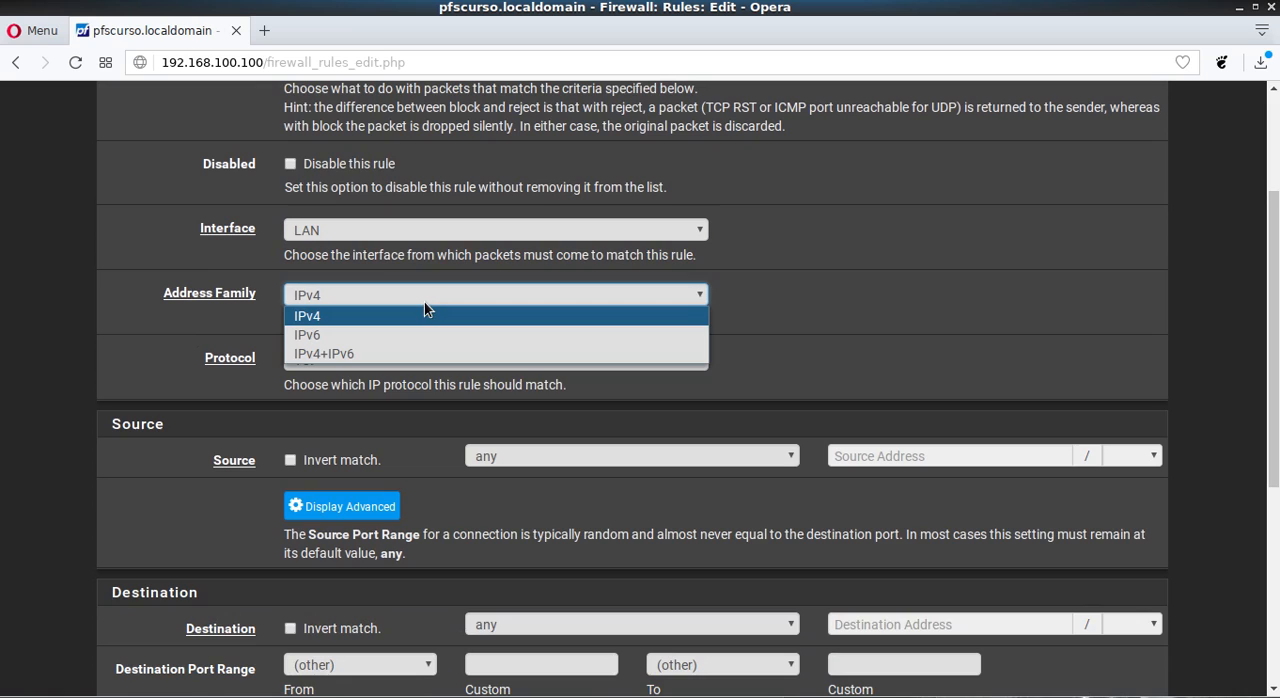
click(424, 296)
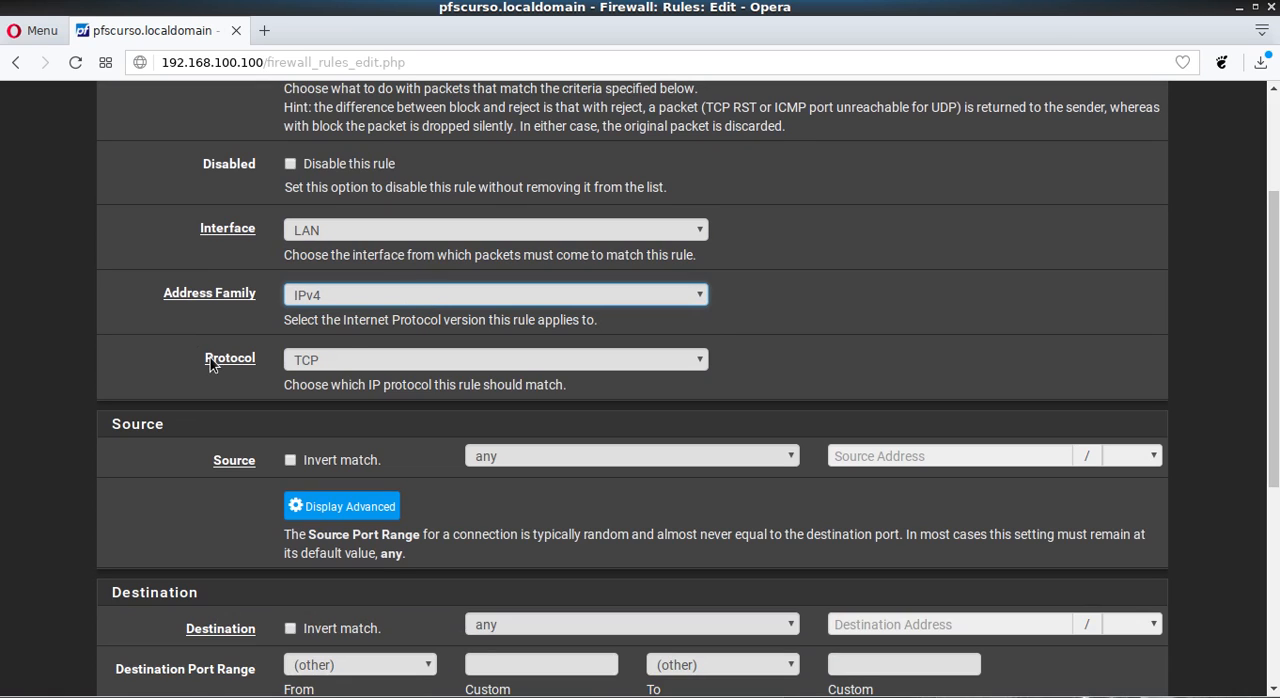
click(353, 296)
click(353, 296)
click(353, 296)
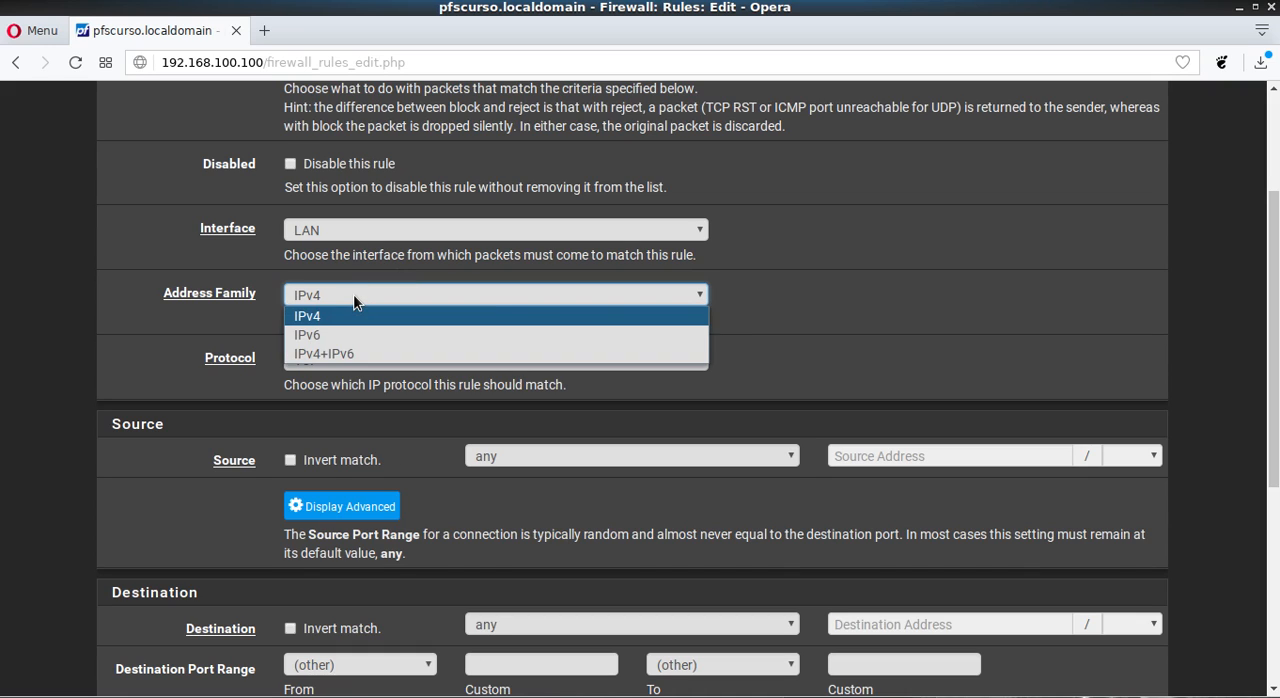
click(353, 296)
click(354, 299)
click(115, 334)
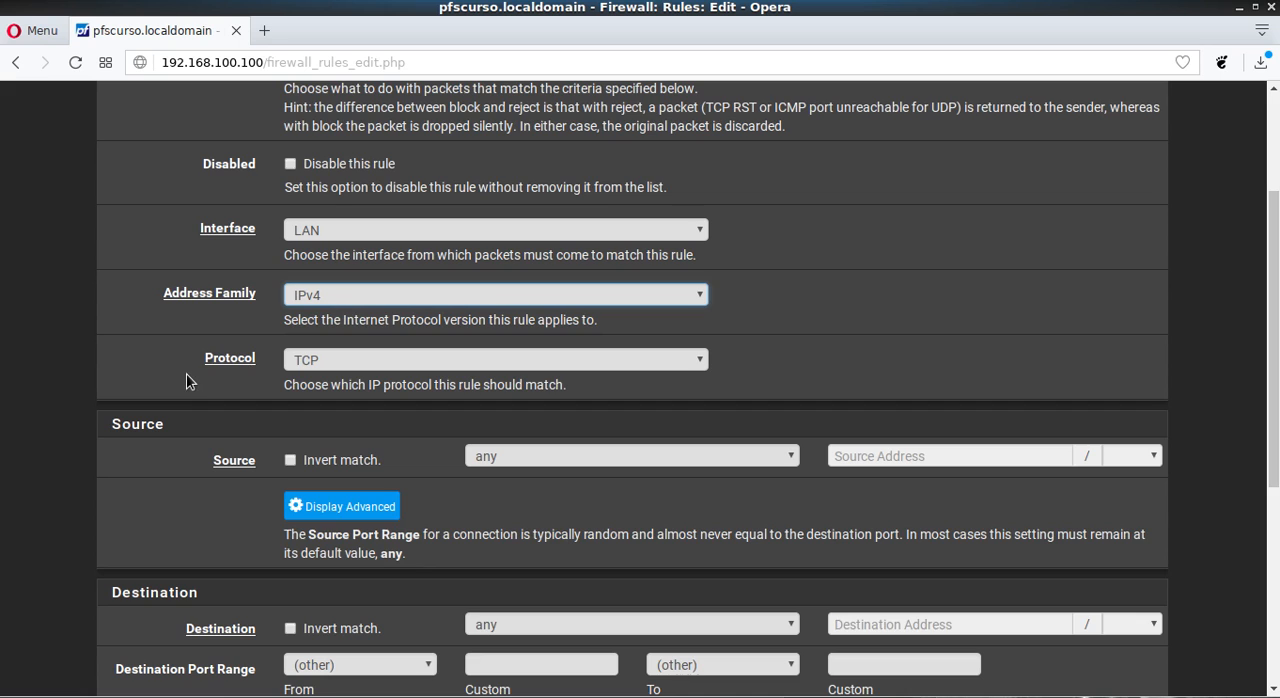
- Examine the Protocol choices of the new LAN rule, keeping TCP
scroll(186, 381, down, 1)
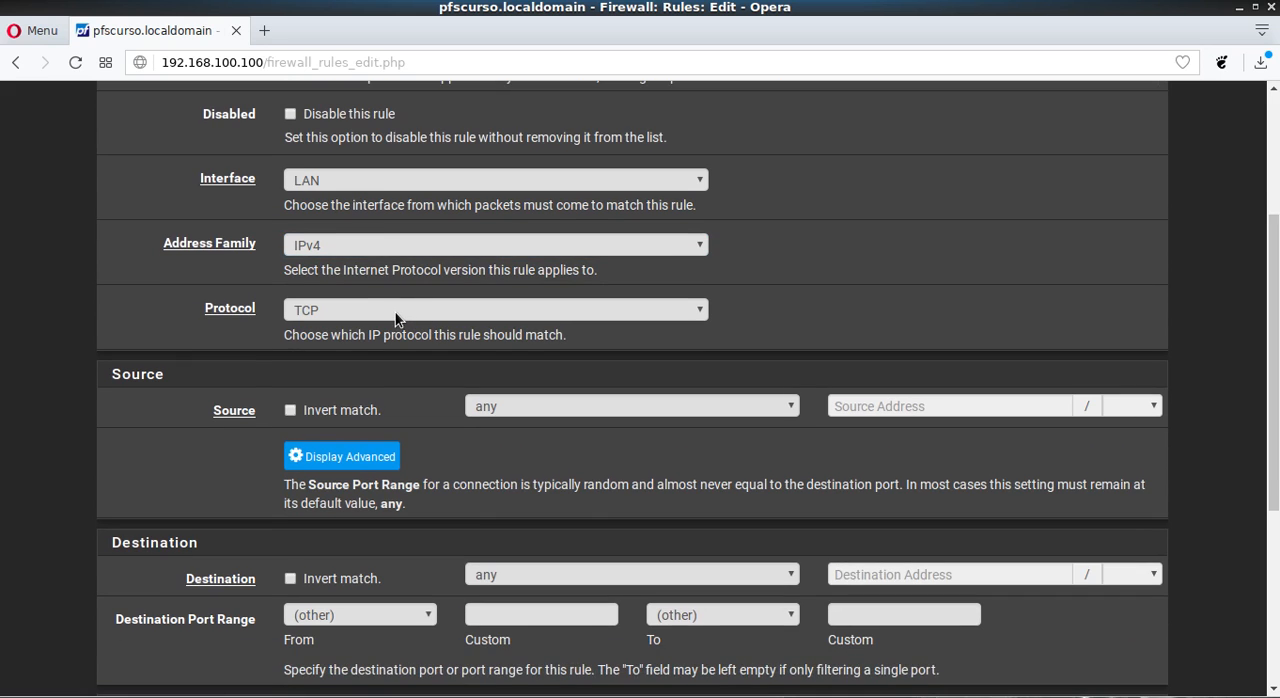
click(394, 312)
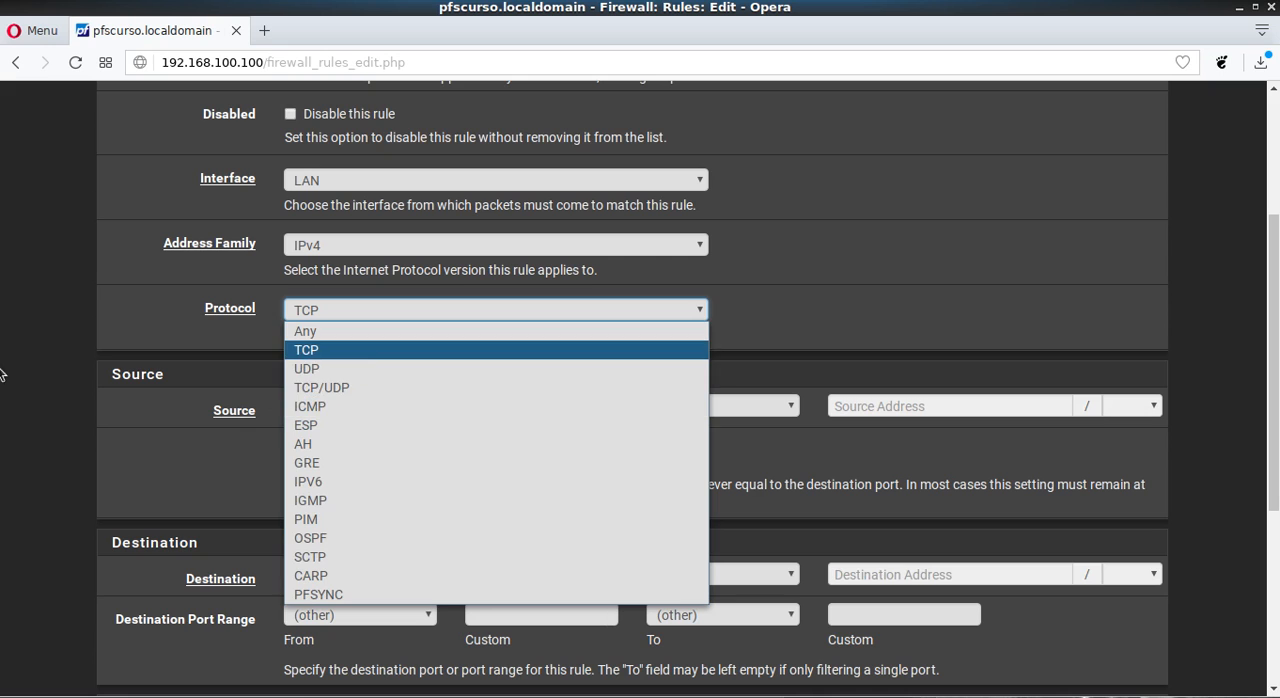
click(52, 402)
scroll(194, 379, down, 1)
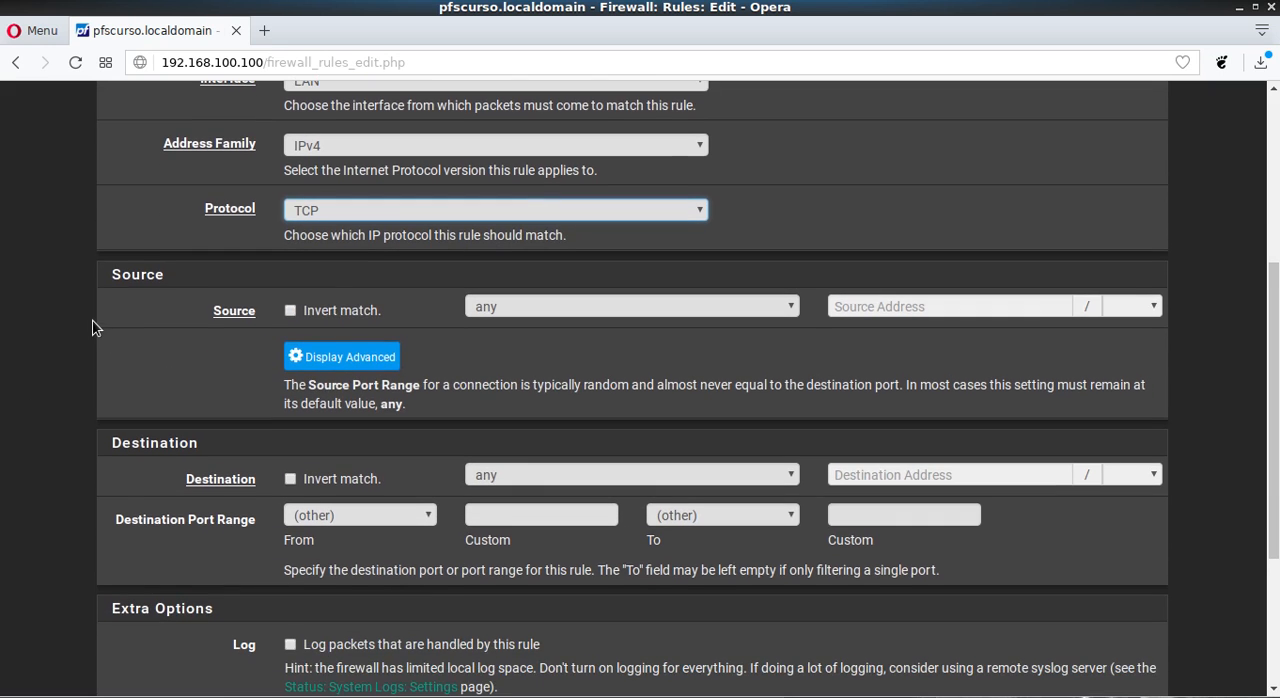
- Review the rule's Source choices and its advanced source port range settings, leaving the source at any
scroll(92, 328, down, 1)
scroll(92, 328, up, 1)
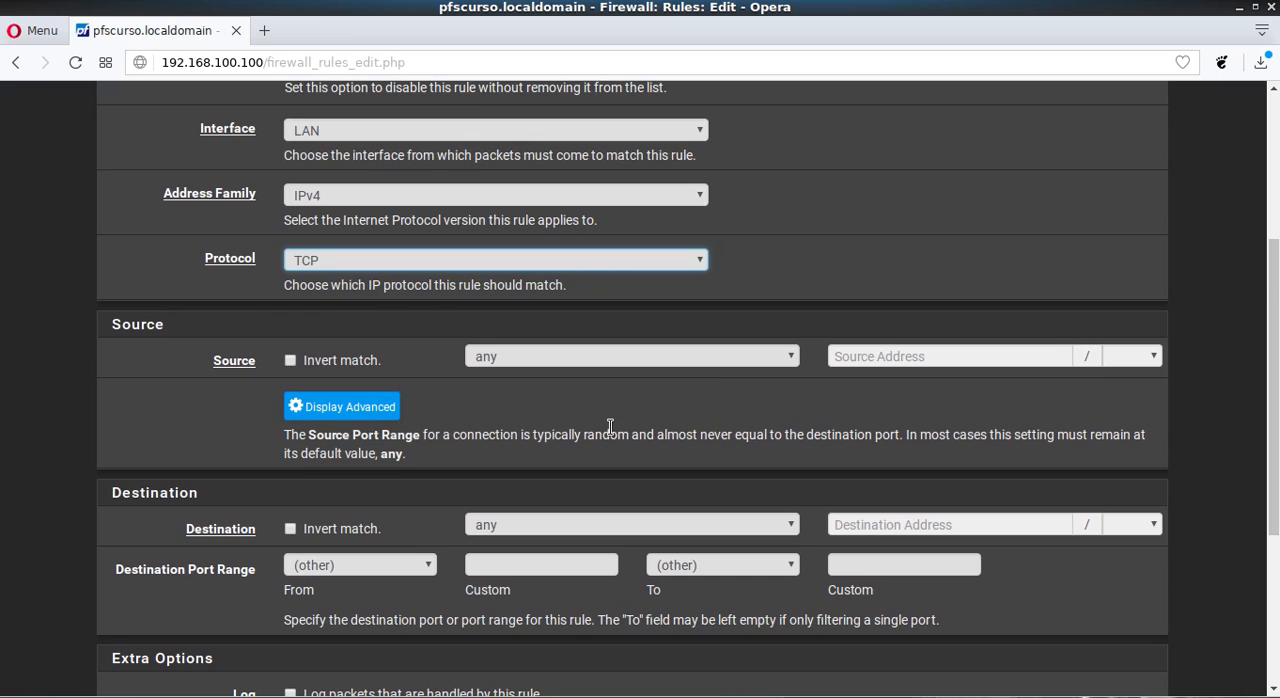
click(724, 355)
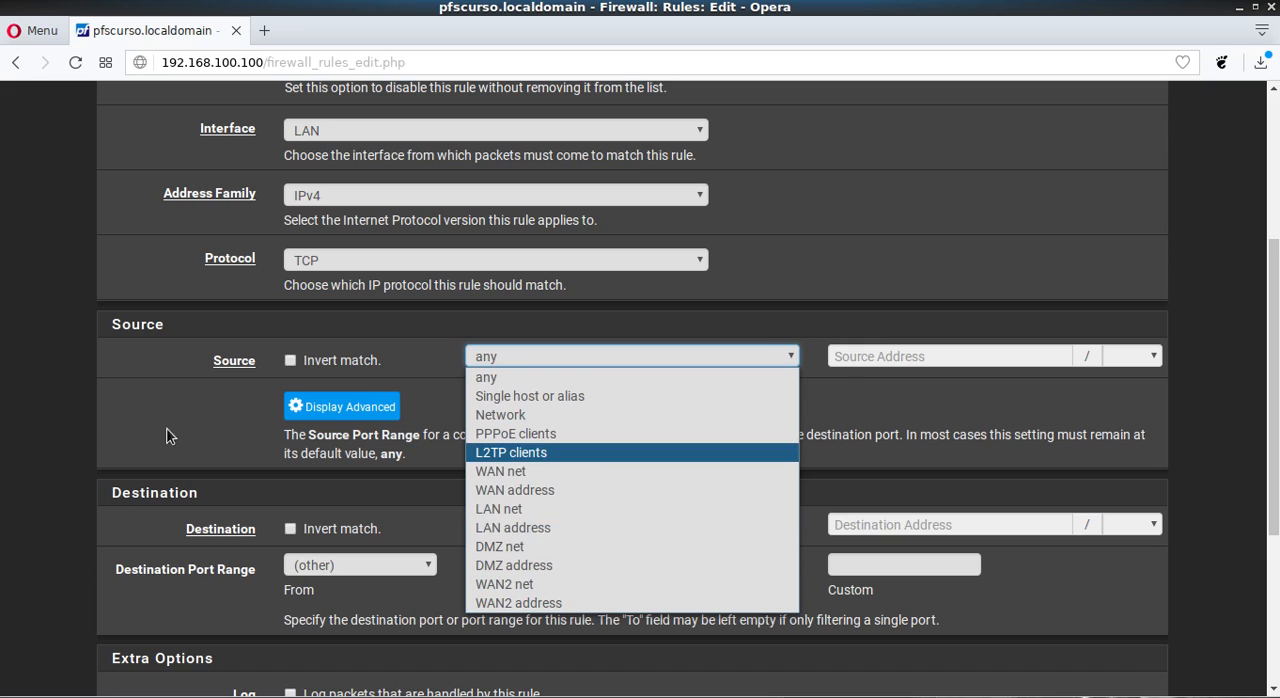
click(112, 424)
click(330, 407)
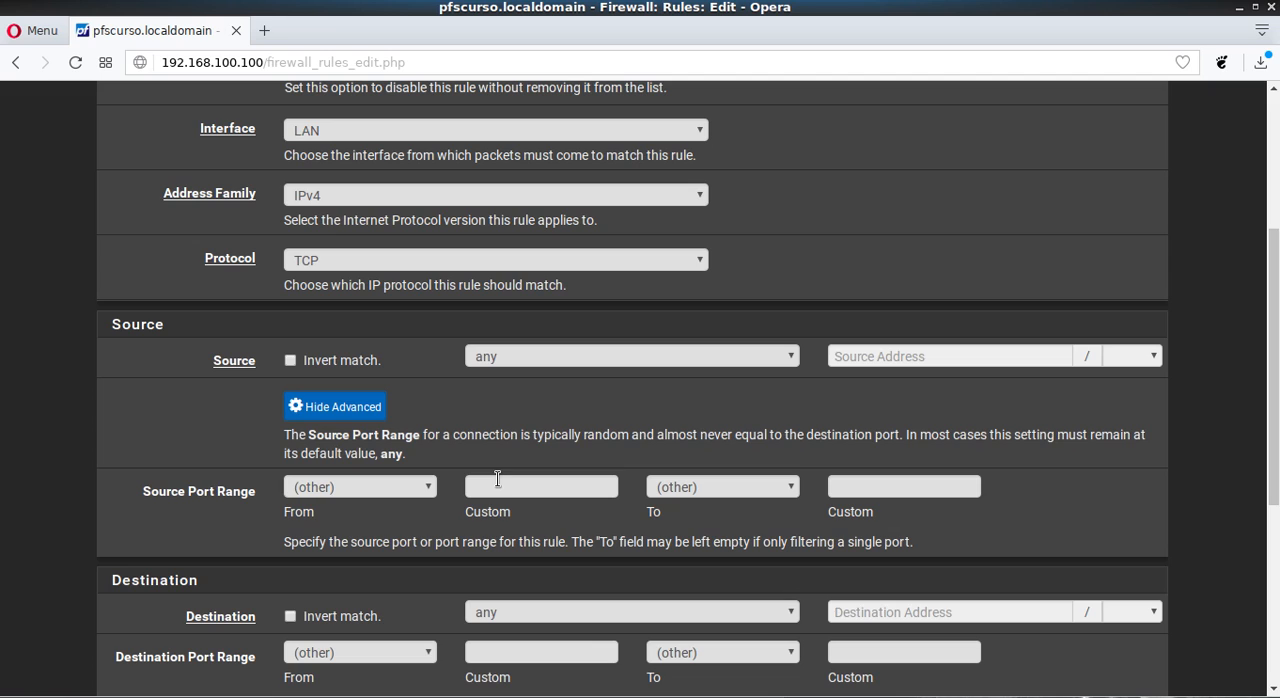
click(308, 410)
- Try Invert match with DMZ net as the source, then restore the source to any without inversion
click(289, 362)
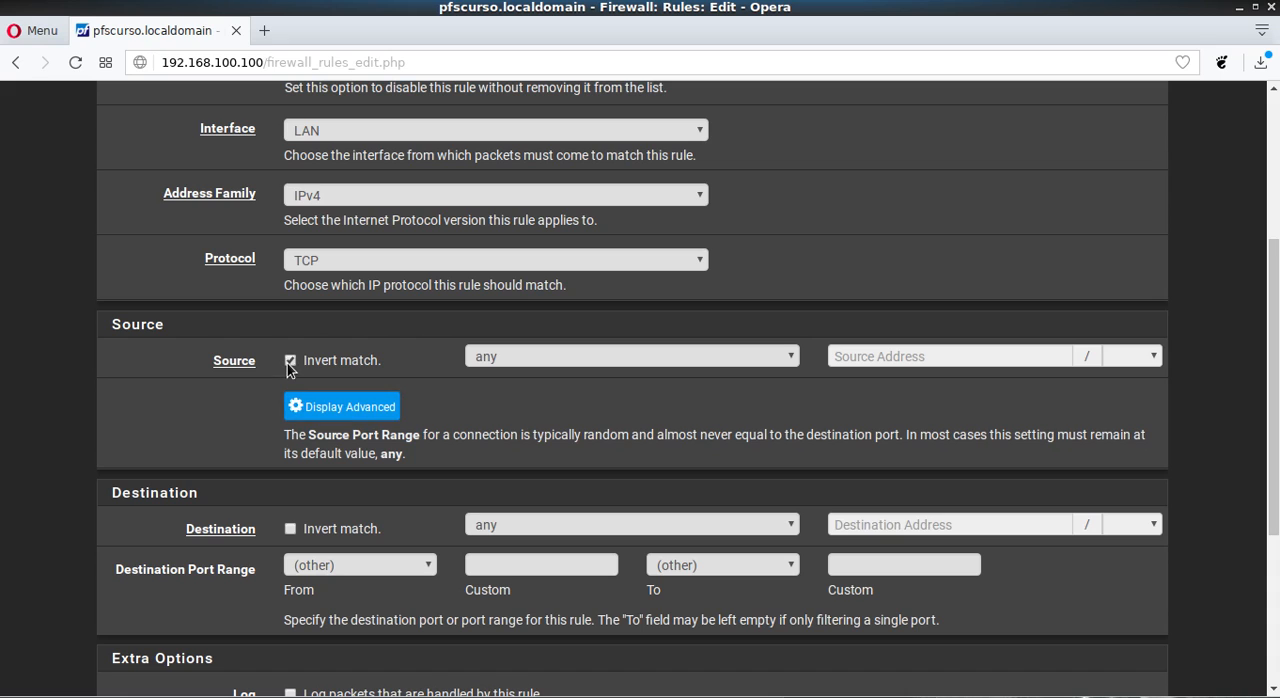
click(290, 362)
click(550, 356)
click(550, 356)
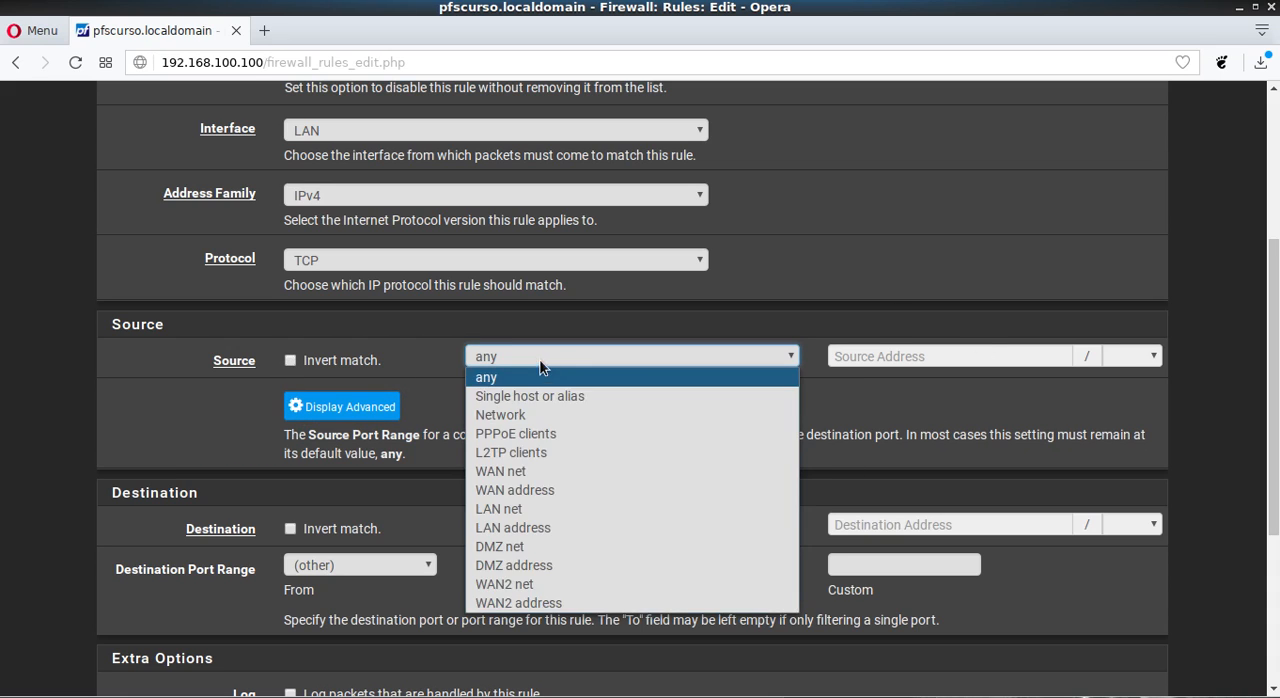
click(520, 512)
click(534, 362)
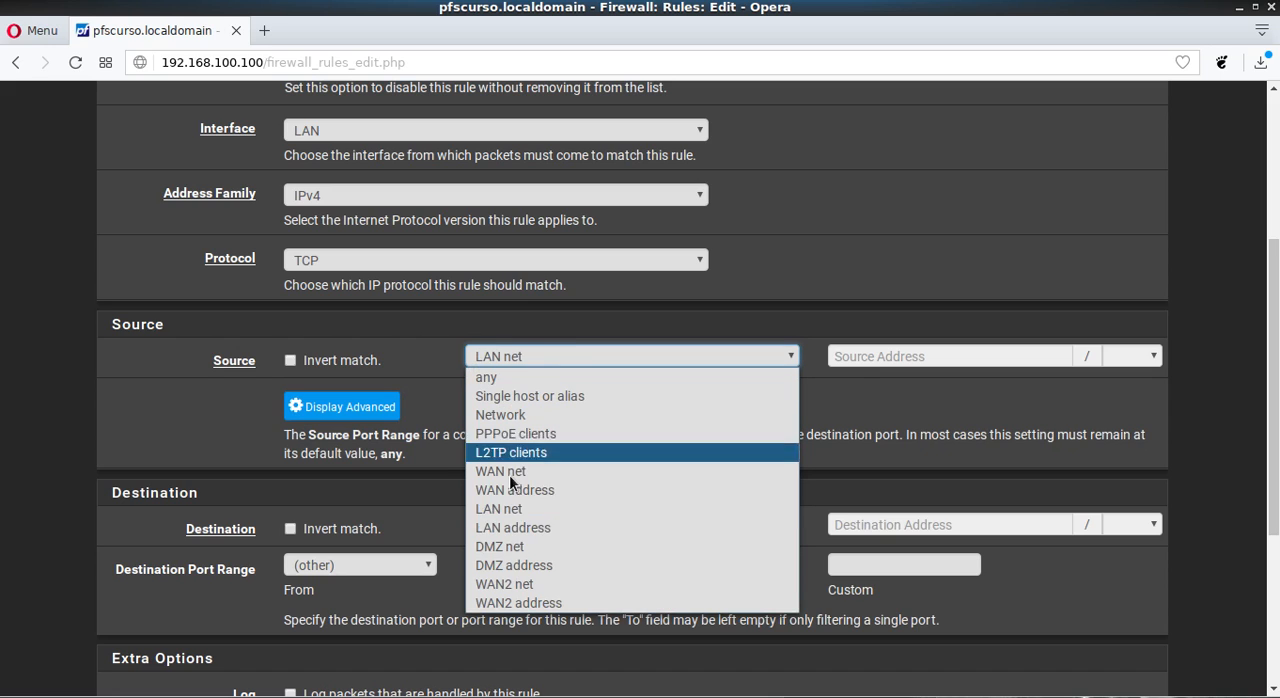
click(518, 552)
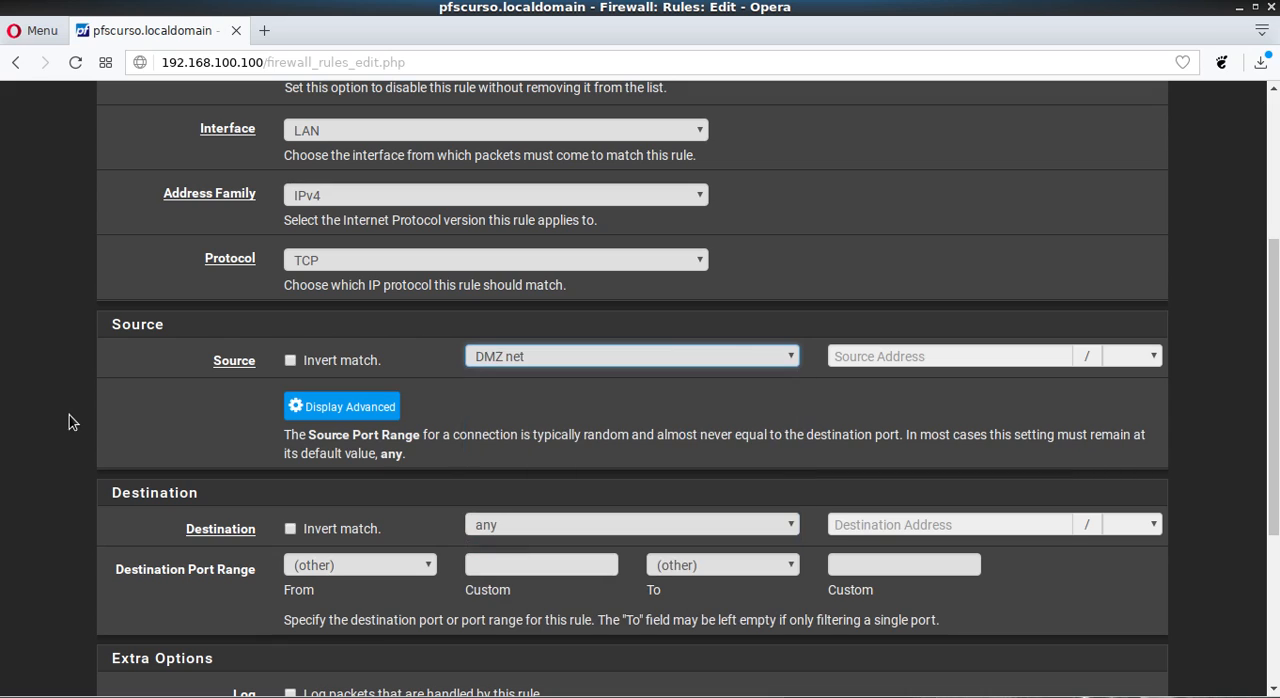
click(290, 360)
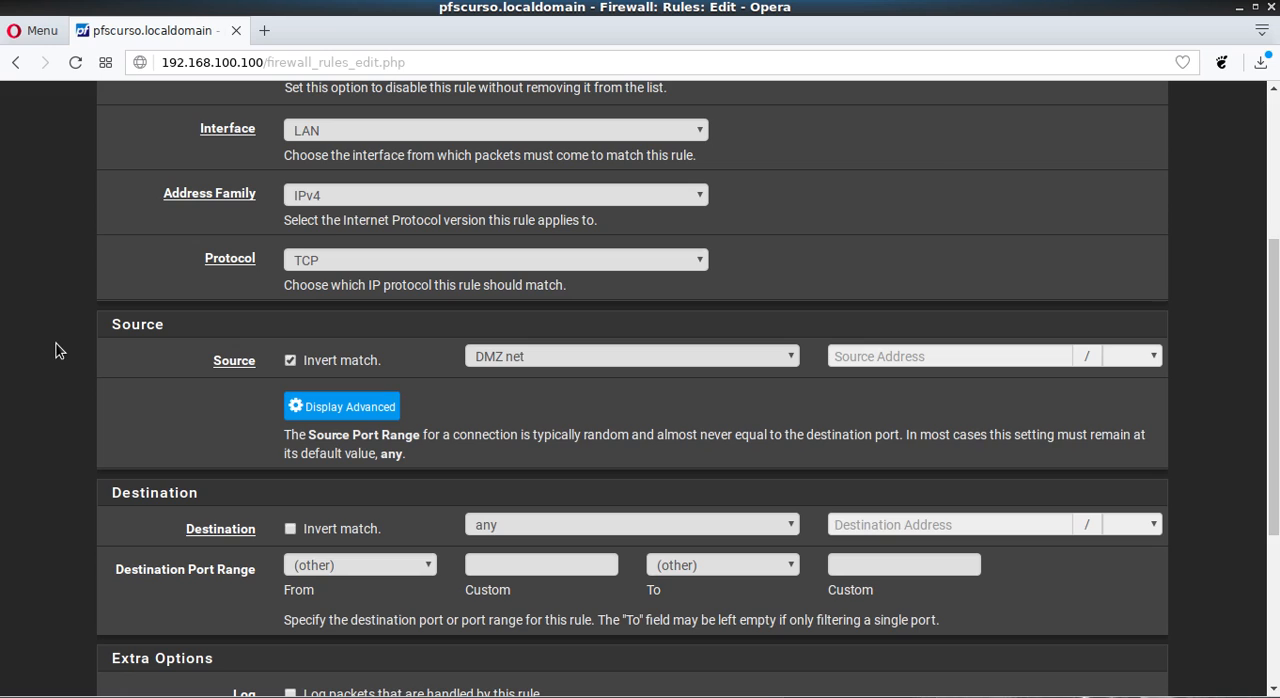
click(291, 361)
click(525, 358)
click(525, 374)
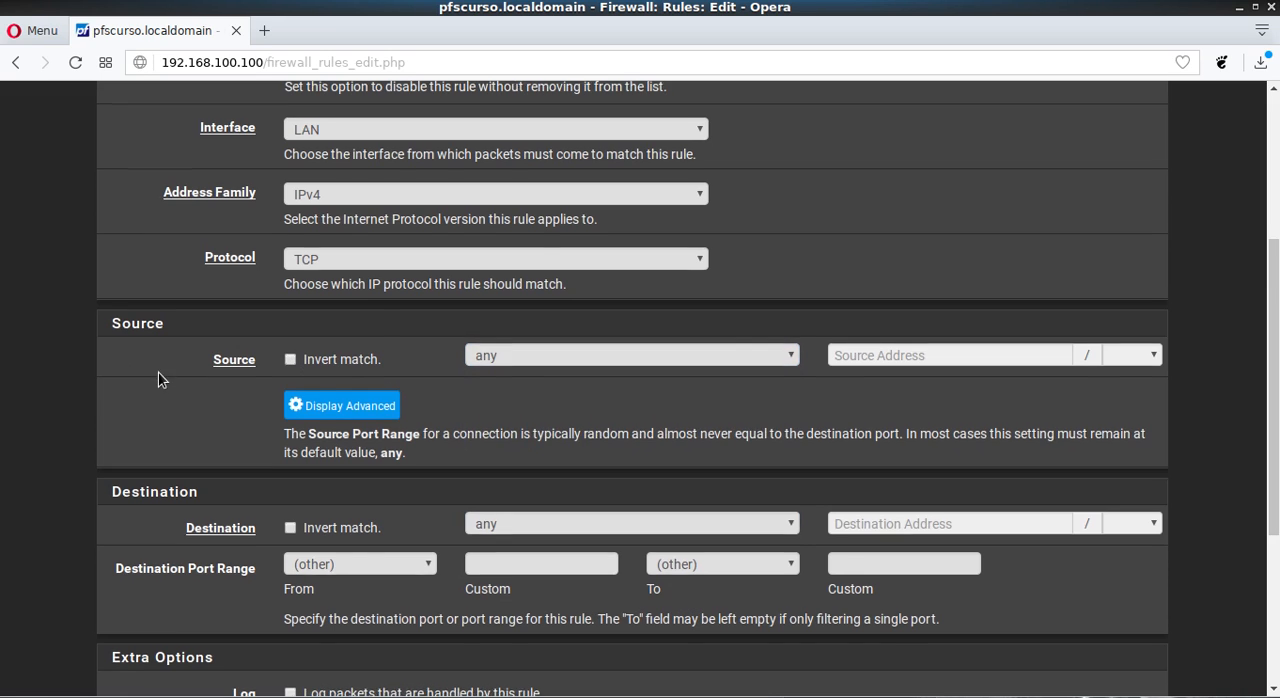
- Examine the Destination section of the rule and its list of destination types, keeping any
scroll(157, 374, down, 2)
scroll(141, 349, up, 1)
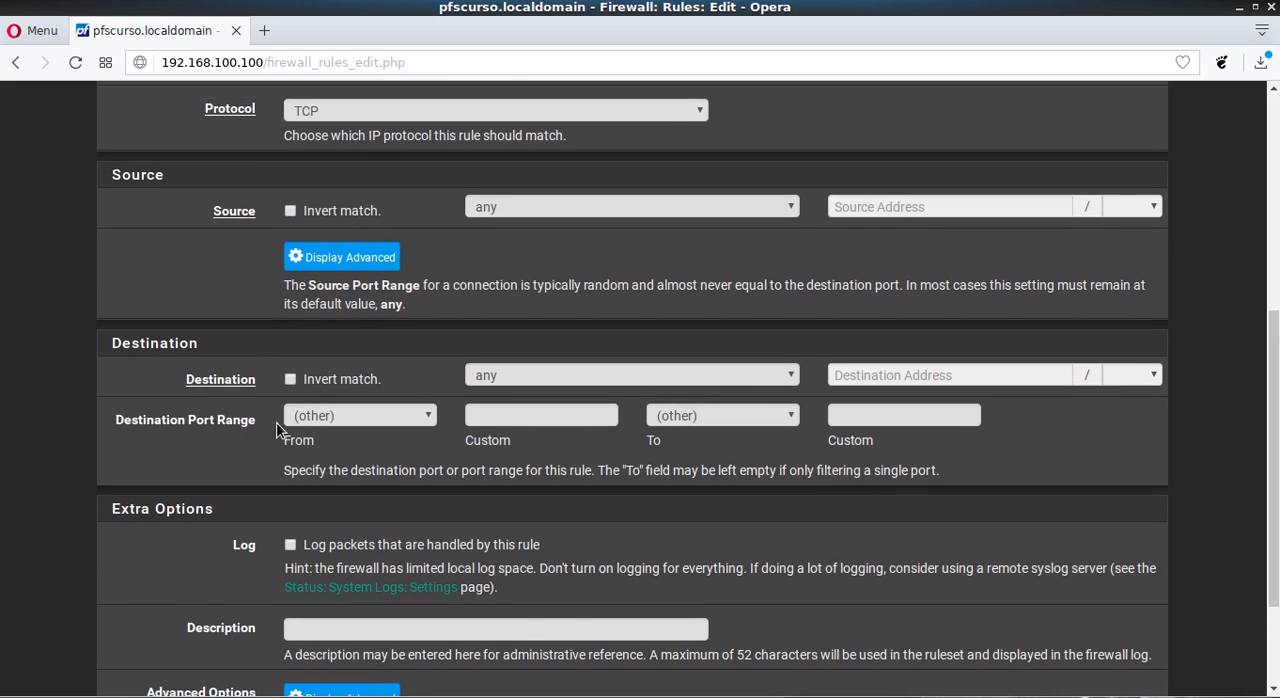
scroll(315, 392, down, 2)
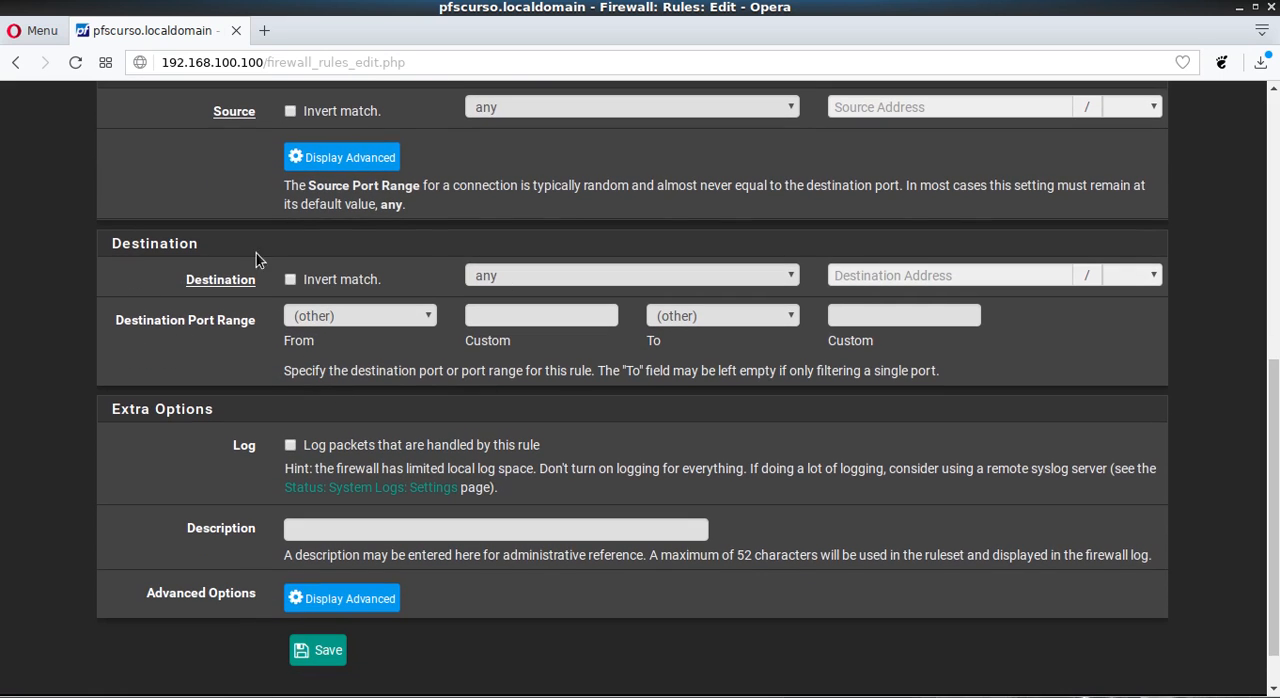
scroll(280, 349, up, 3)
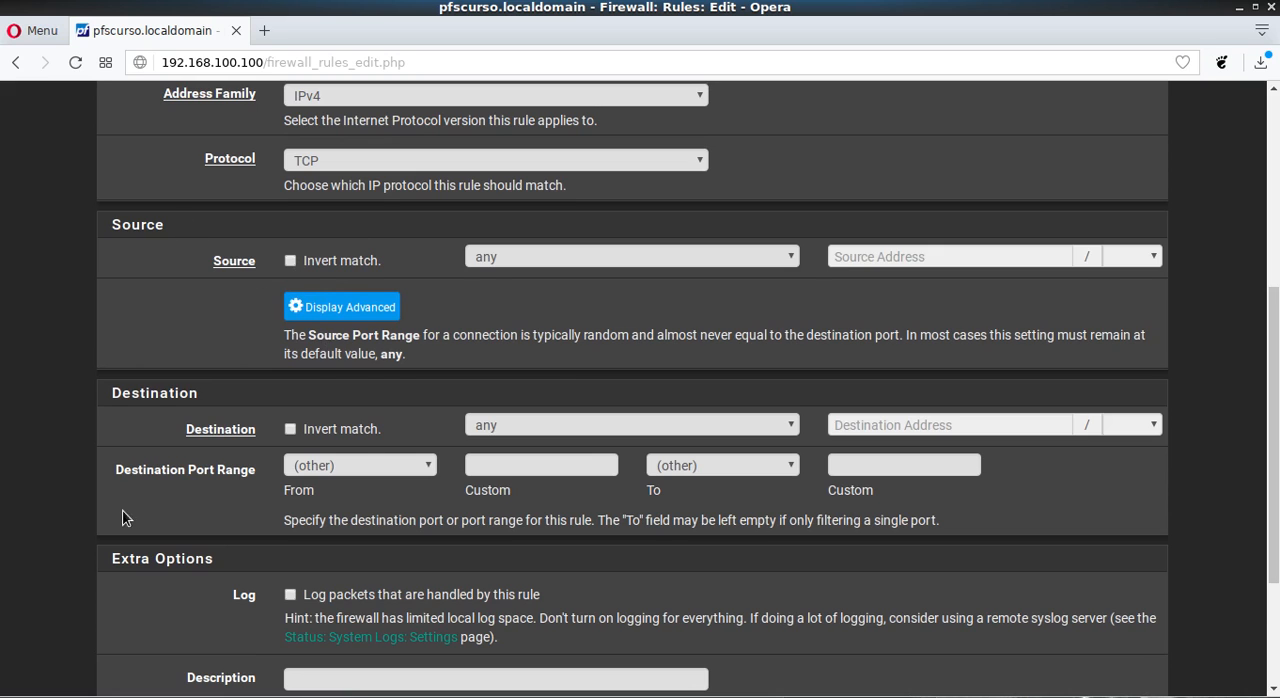
scroll(120, 514, down, 2)
click(613, 326)
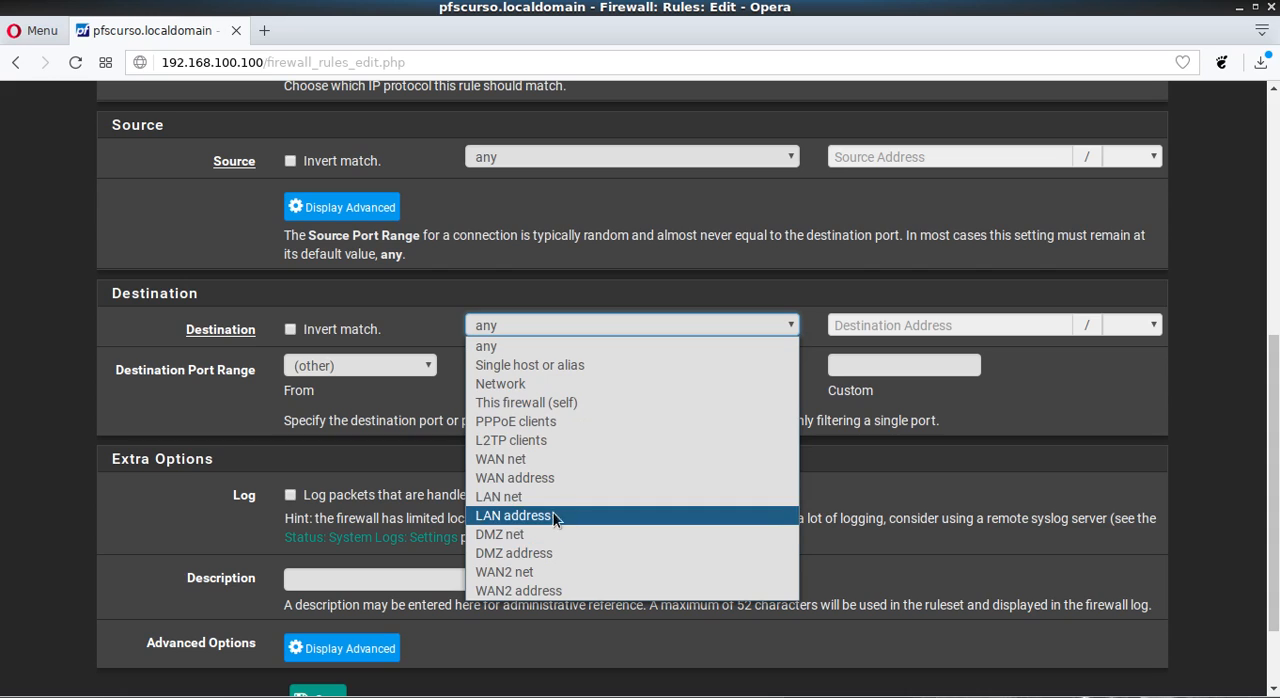
click(868, 504)
- Set the rule's source to LAN net and its destination to DMZ net
click(607, 158)
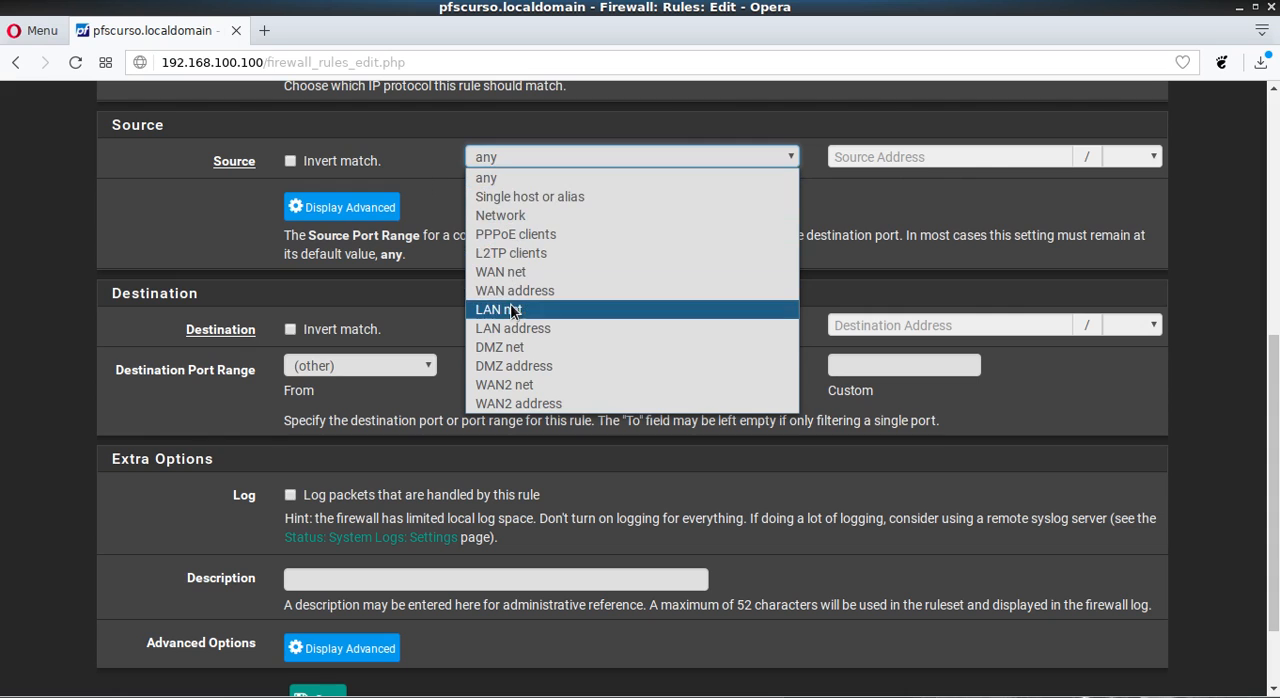
click(510, 309)
click(550, 329)
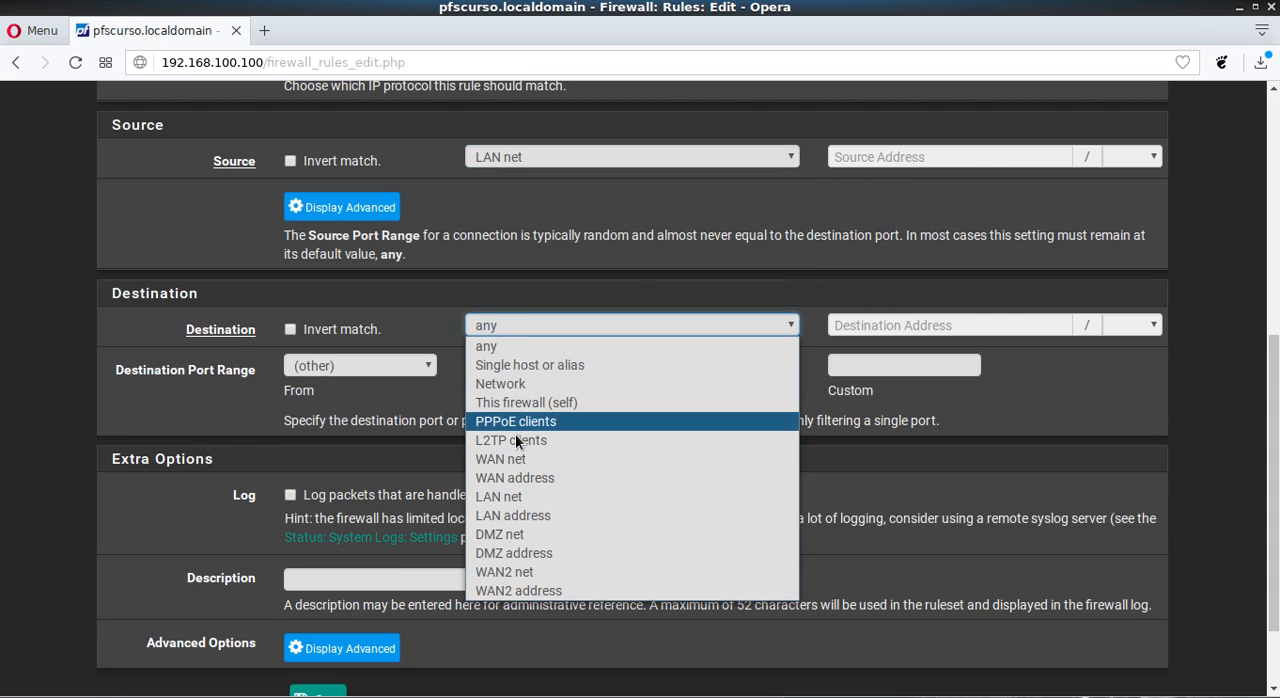
click(505, 538)
click(191, 388)
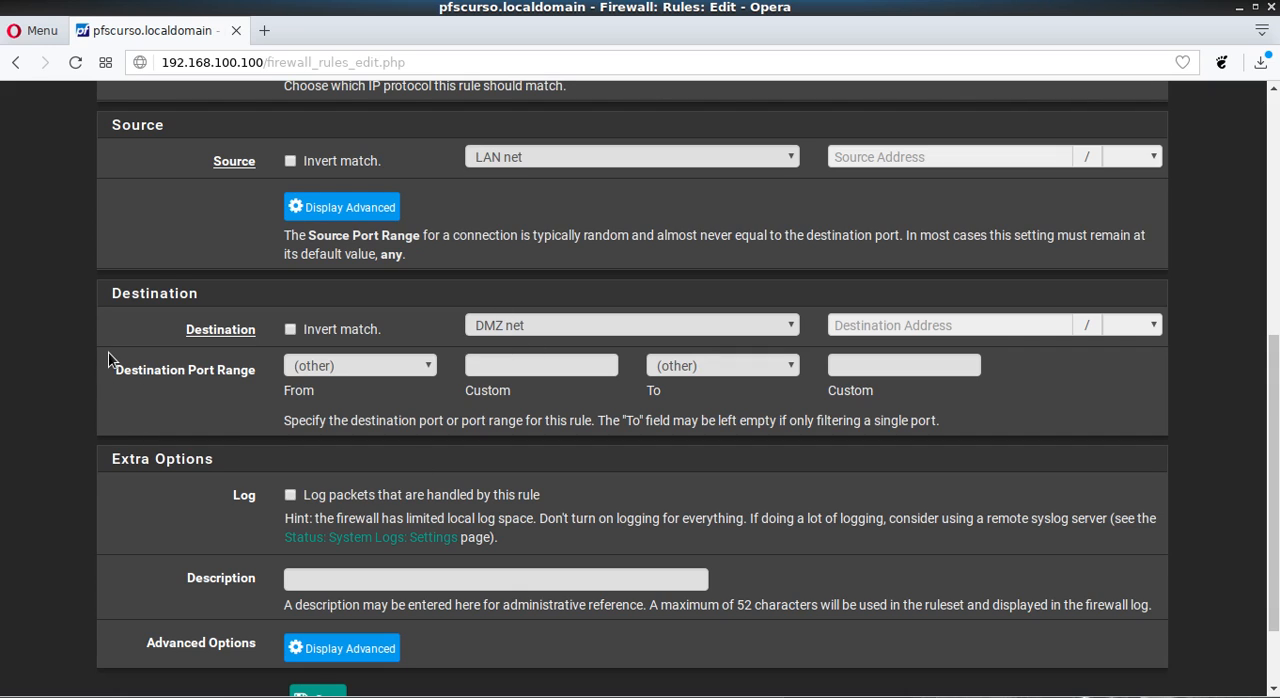
- Try Single host or alias as the destination, look up the alias suggestions, and restore DMZ net
click(593, 327)
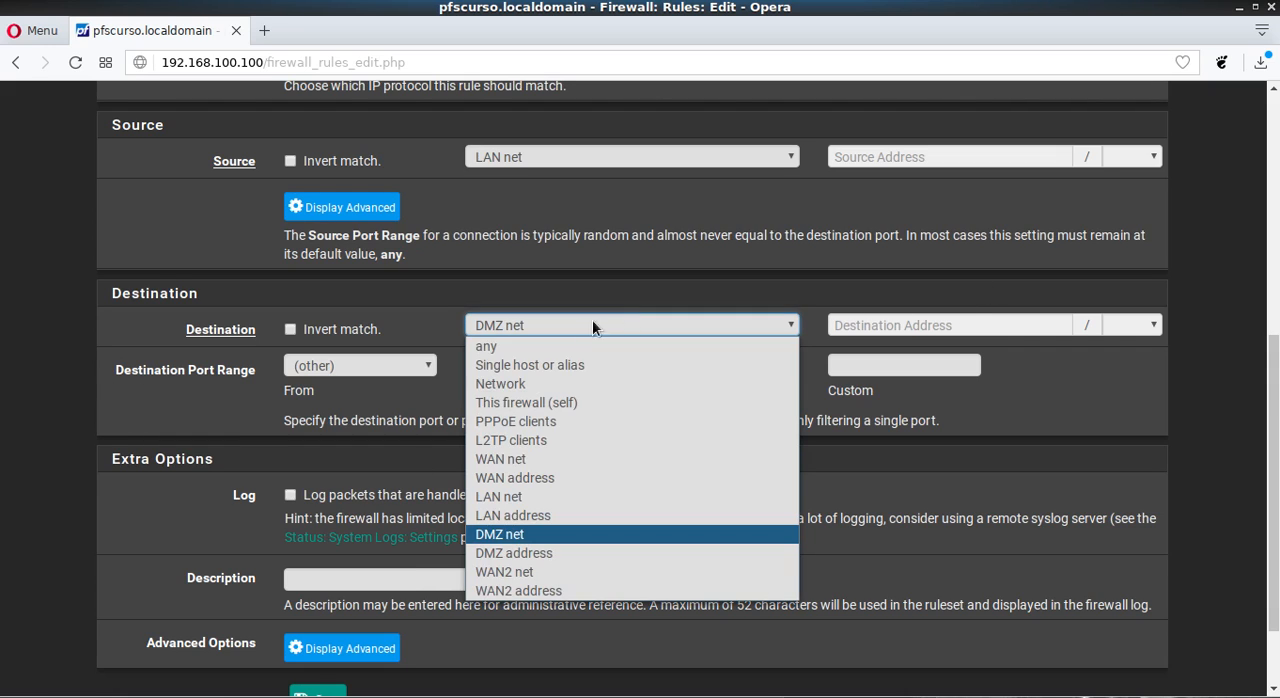
click(541, 366)
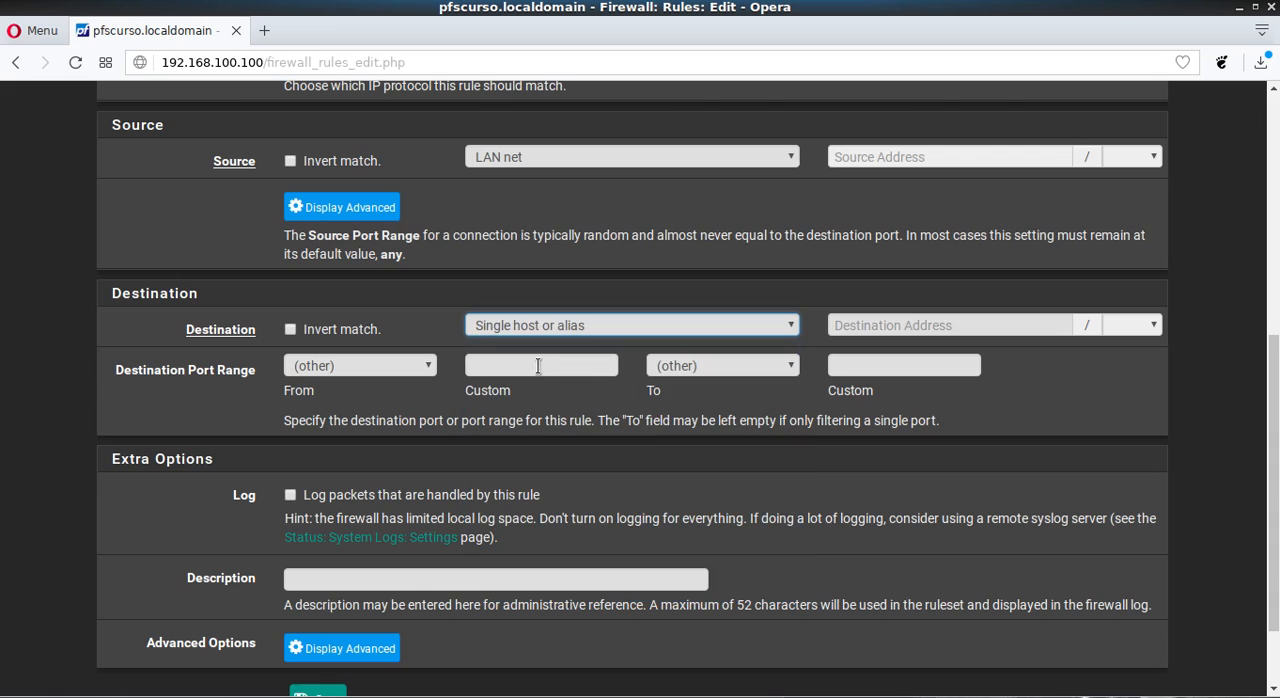
click(910, 323)
text(a)
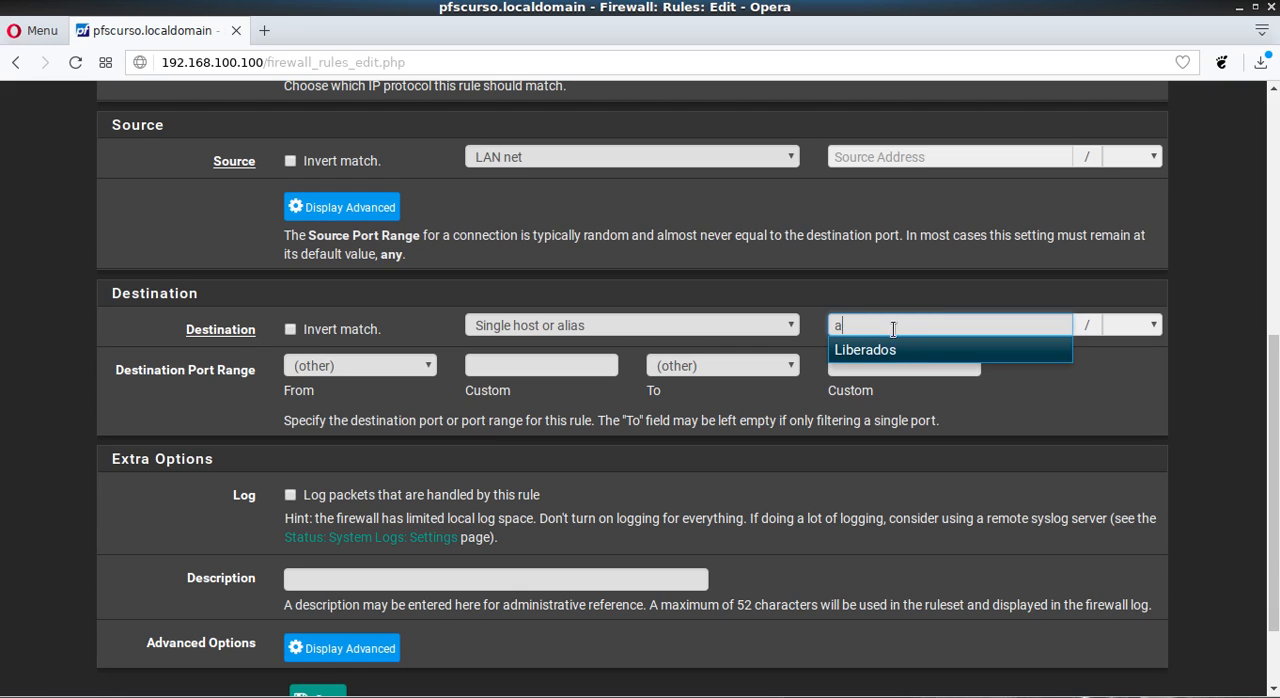
key(BackSpace)
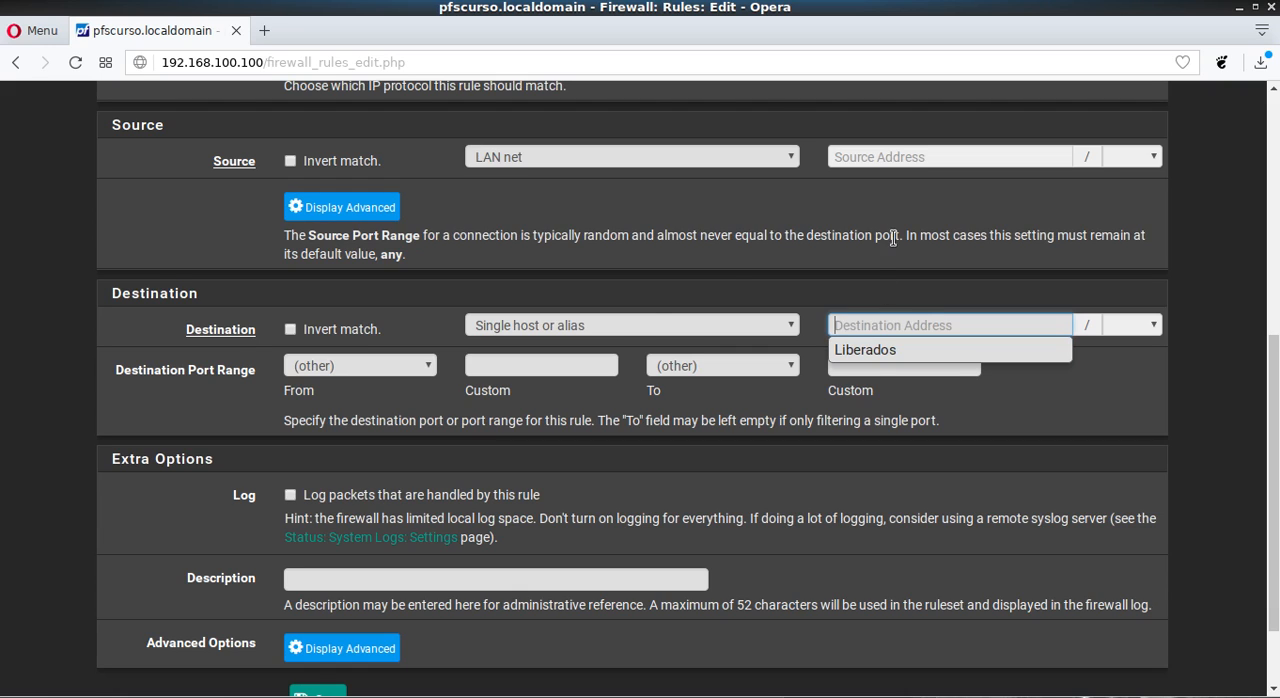
click(608, 320)
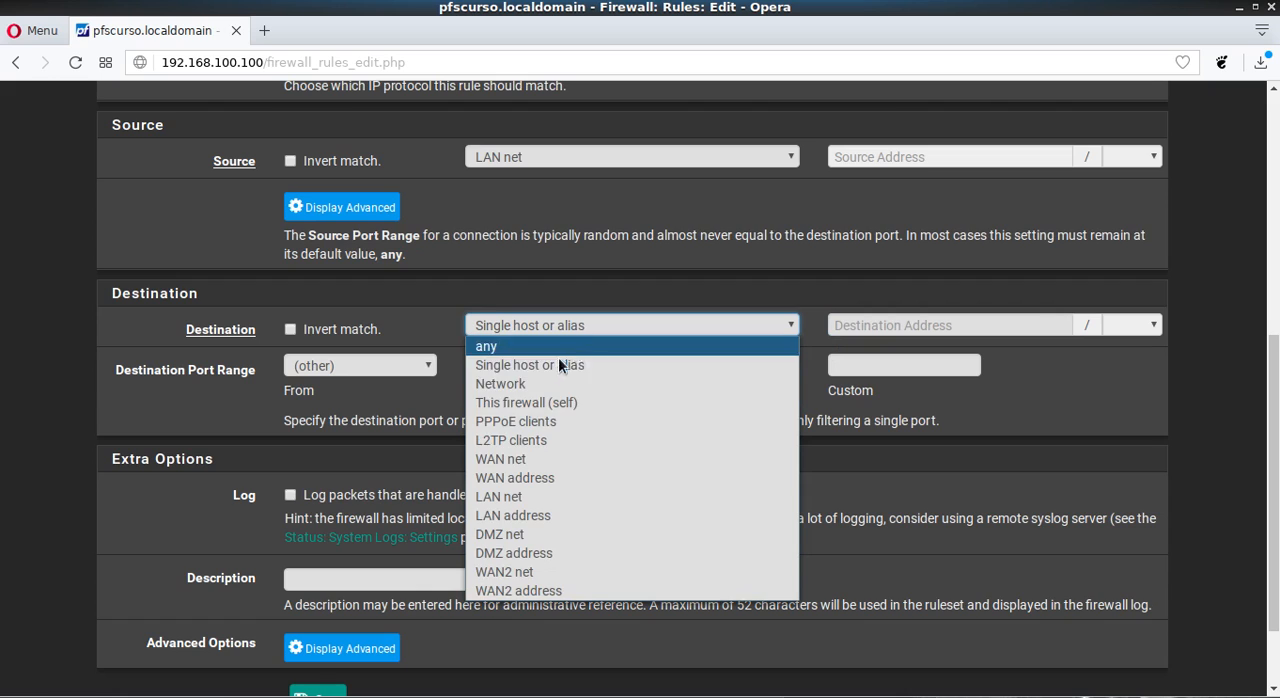
click(502, 534)
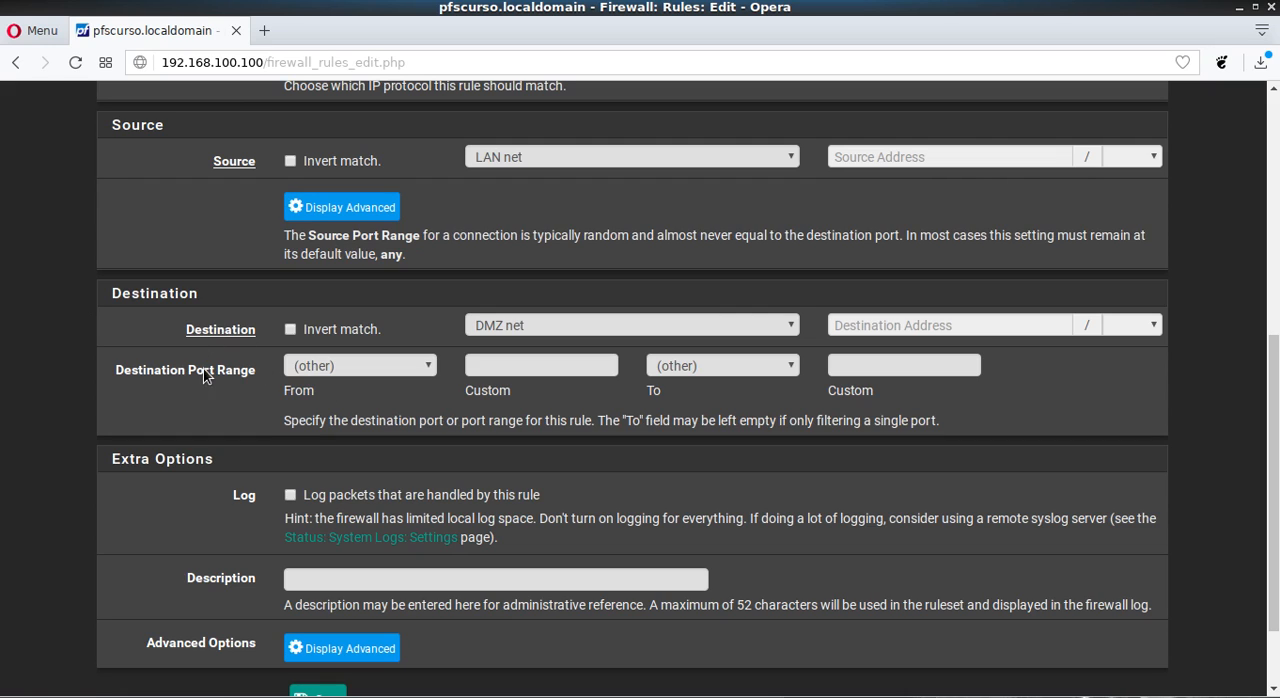
- Try 22 as the custom starting port of the destination port range and clear it again
click(544, 365)
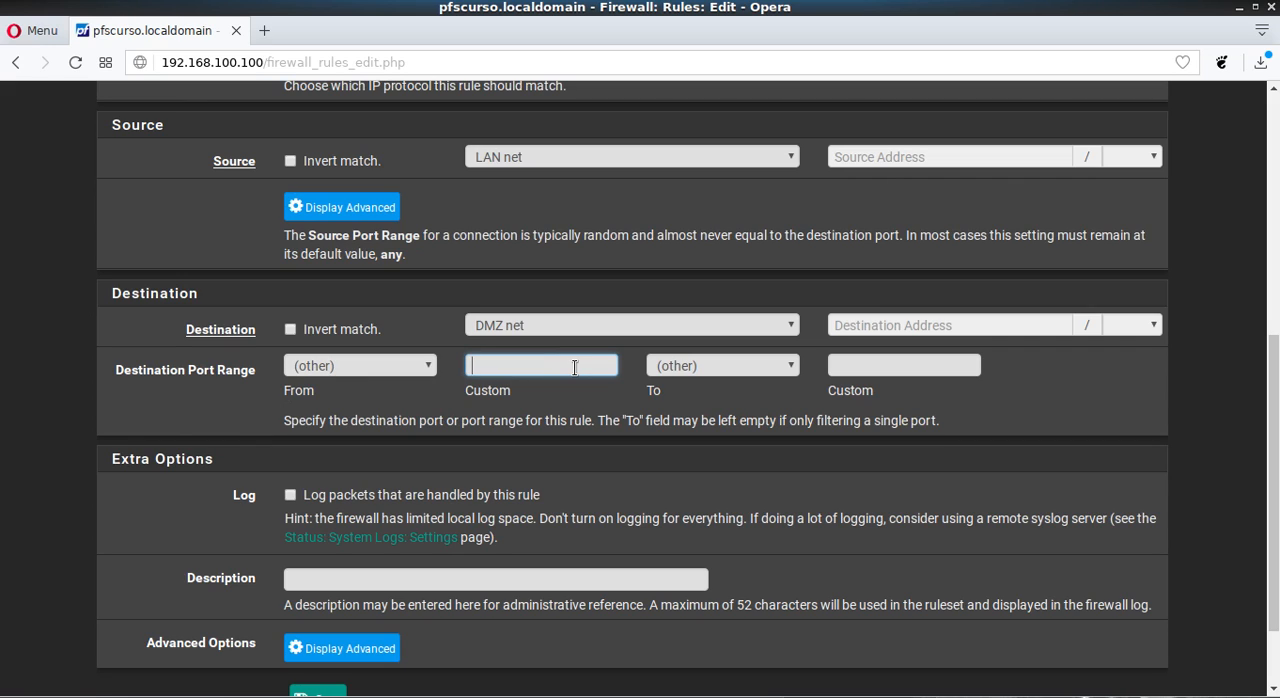
text(22)
key(BackSpace)
key(BackSpace)
- Set the destination port range to any and review the predefined service ports, keeping any
click(428, 366)
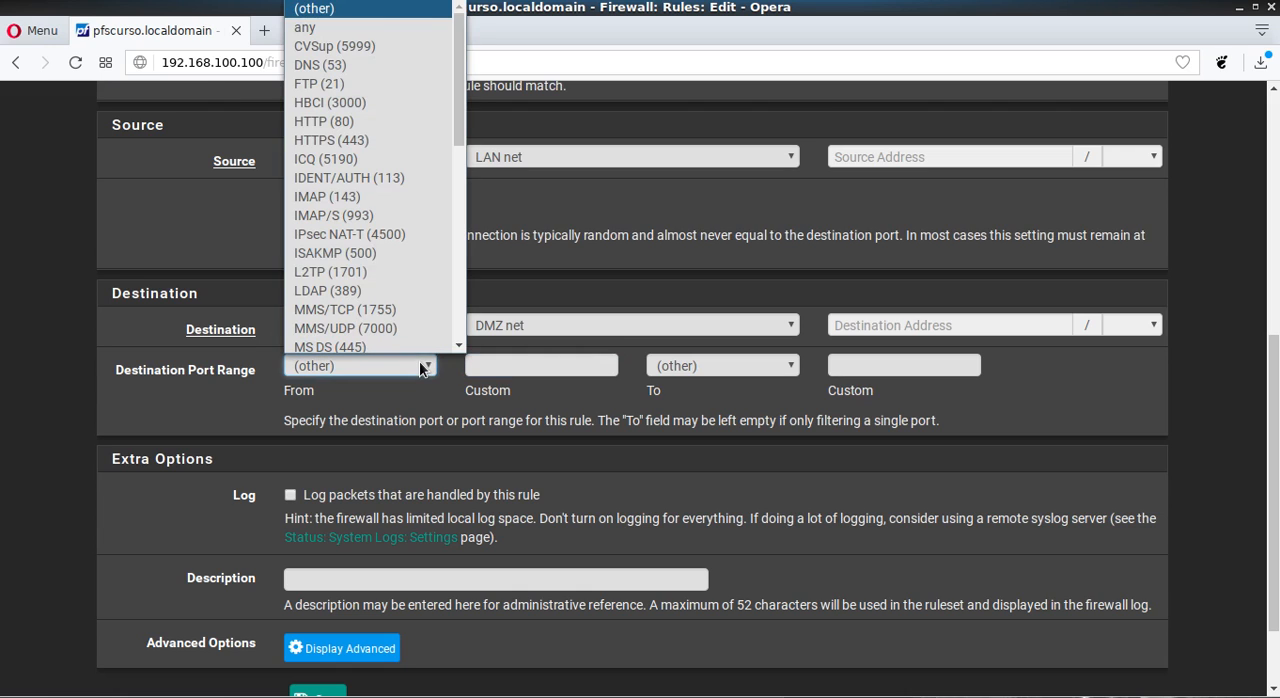
click(338, 27)
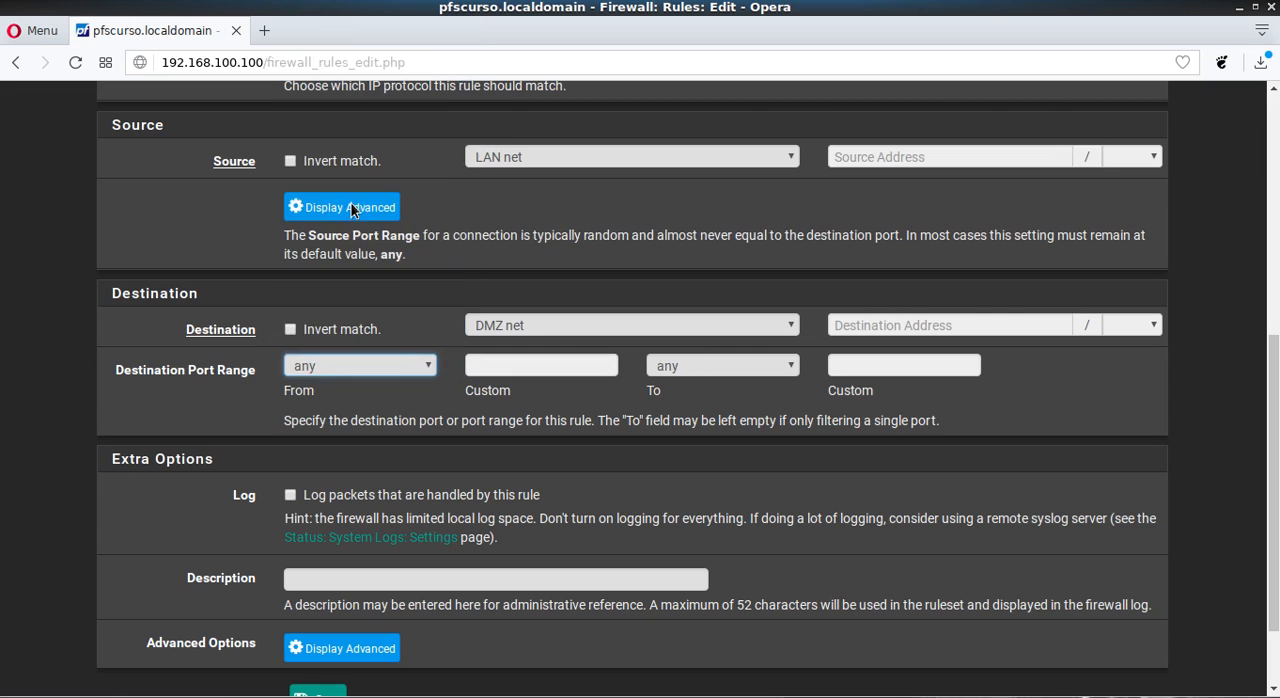
click(388, 365)
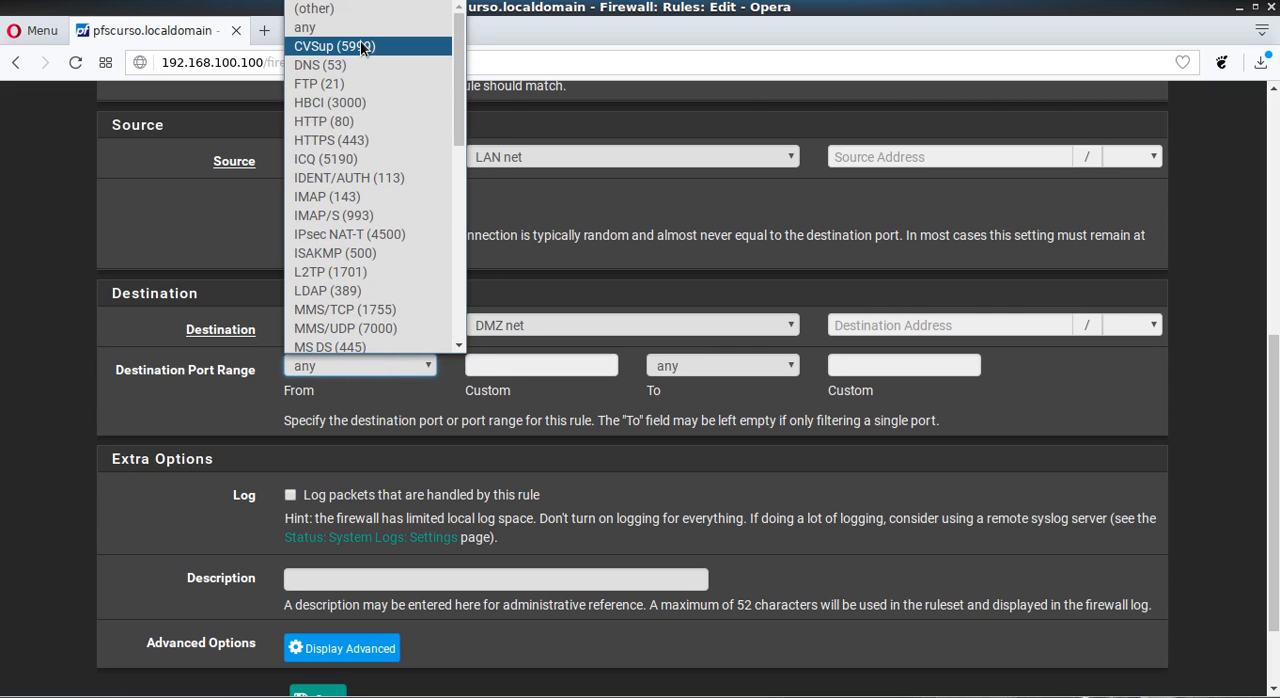
scroll(360, 40, down, 1)
scroll(372, 105, down, 8)
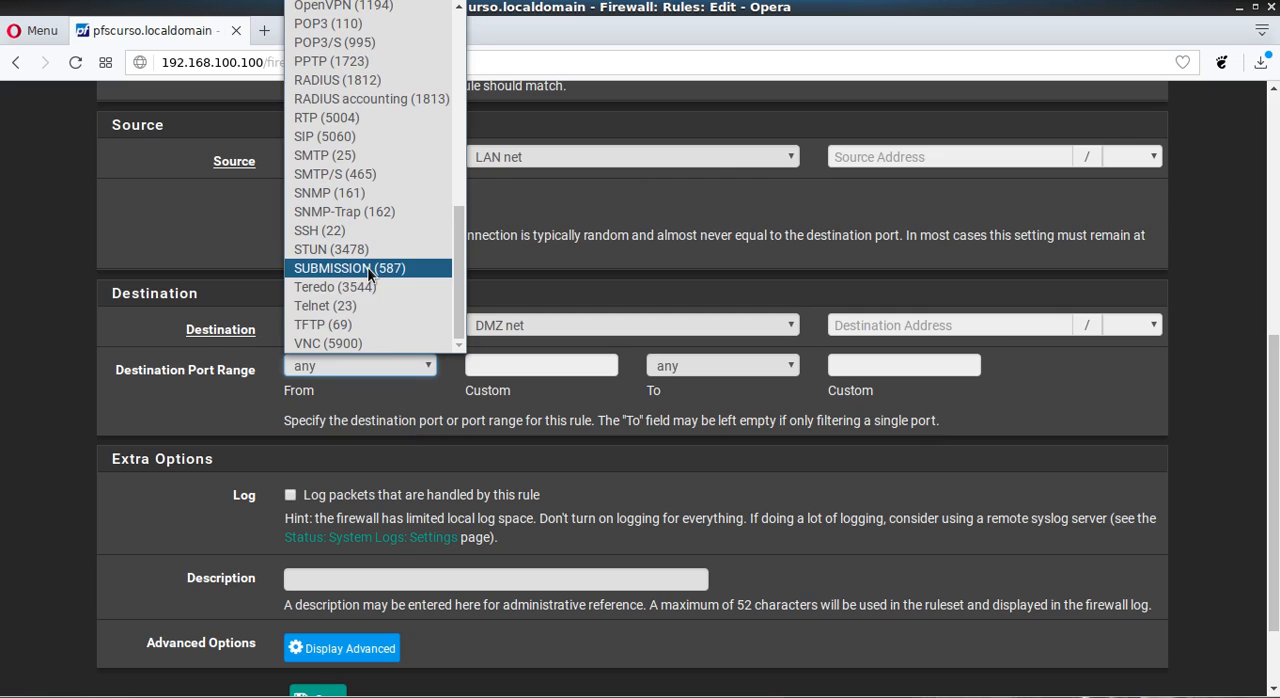
scroll(374, 307, up, 4)
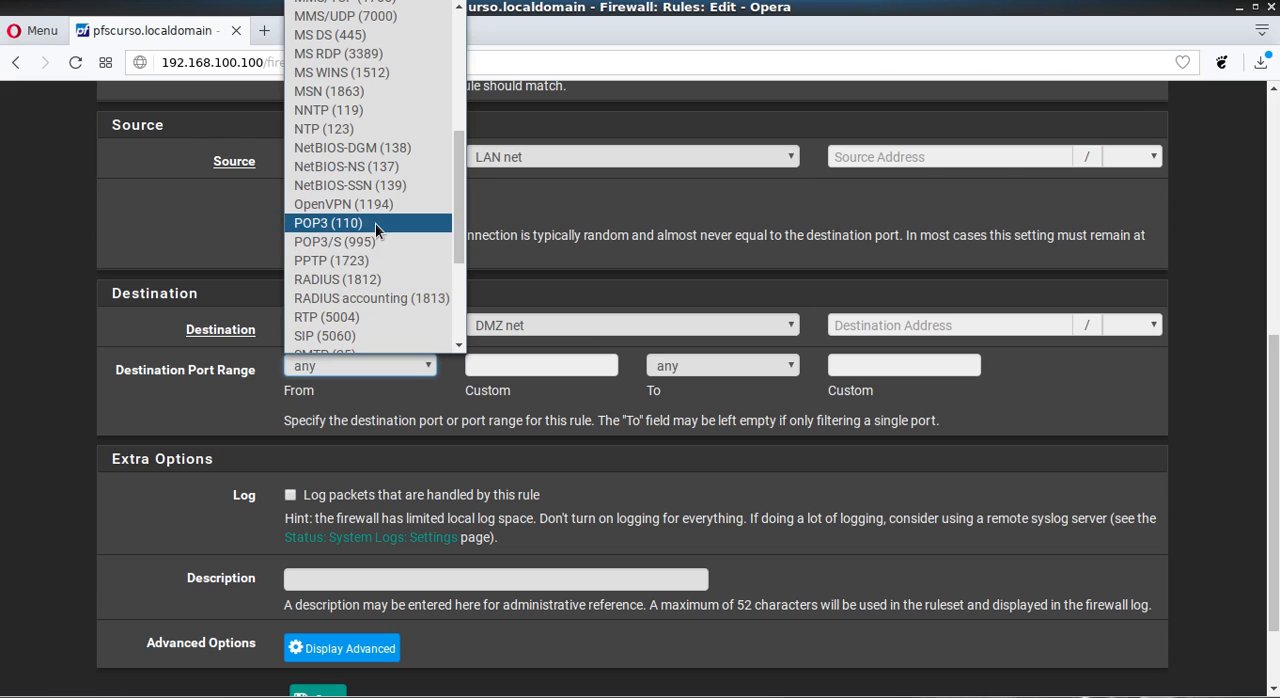
scroll(385, 165, up, 5)
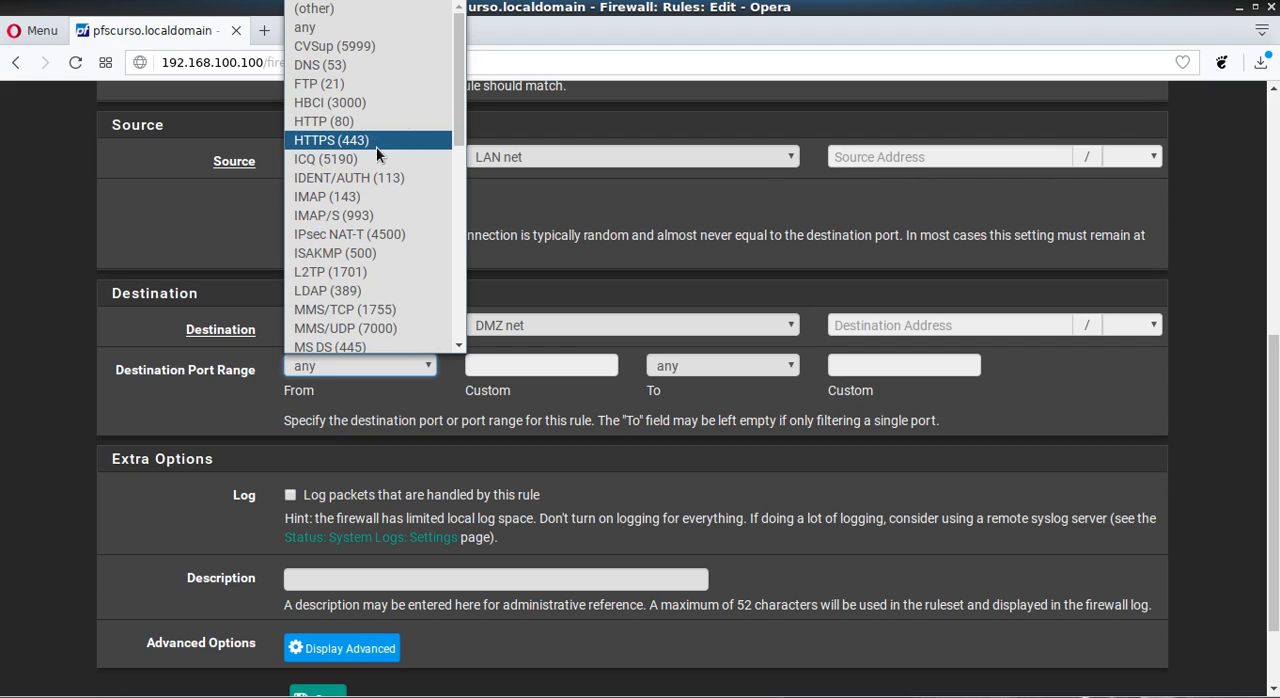
click(538, 420)
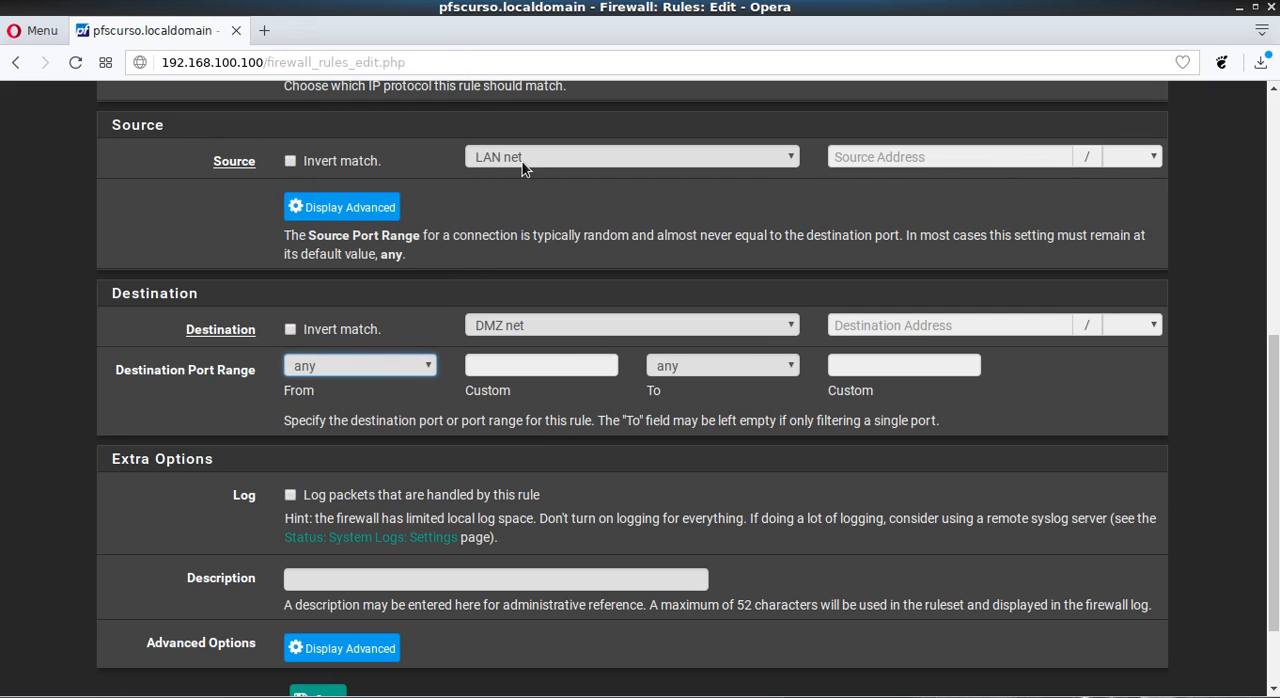
- Examine the option in Extra Options that logs packets handled by this rule
scroll(133, 322, down, 1)
scroll(133, 322, down, 2)
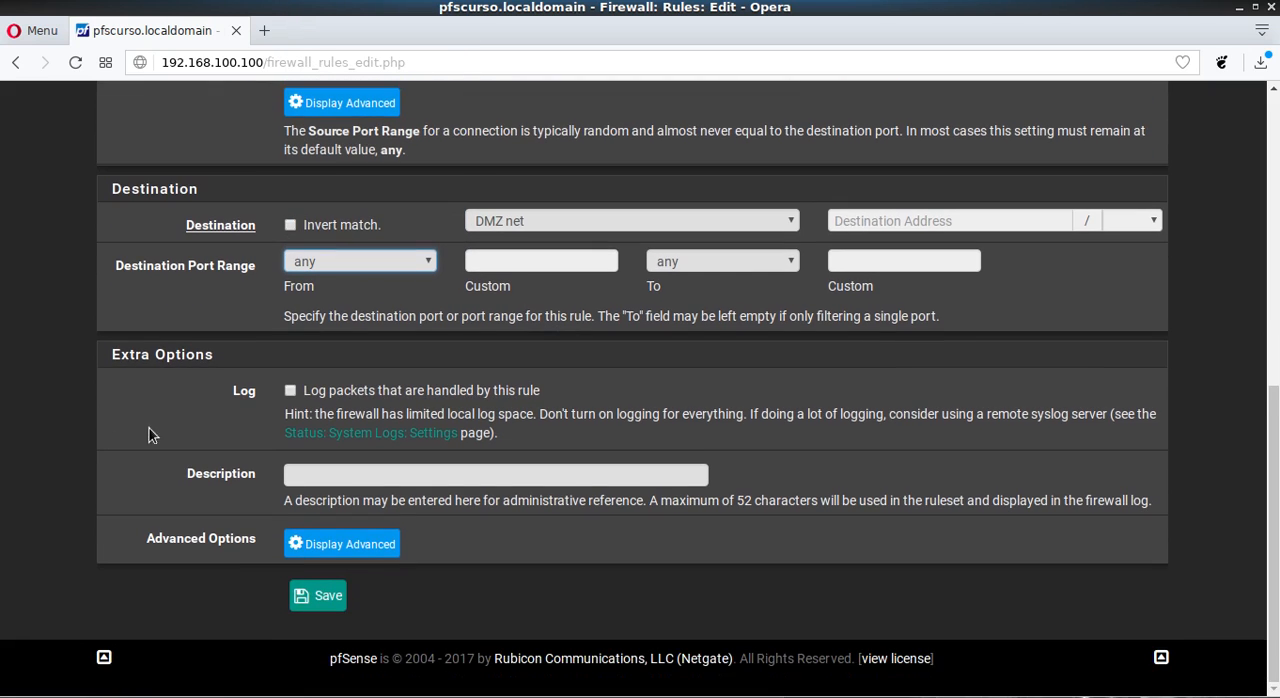
click(290, 391)
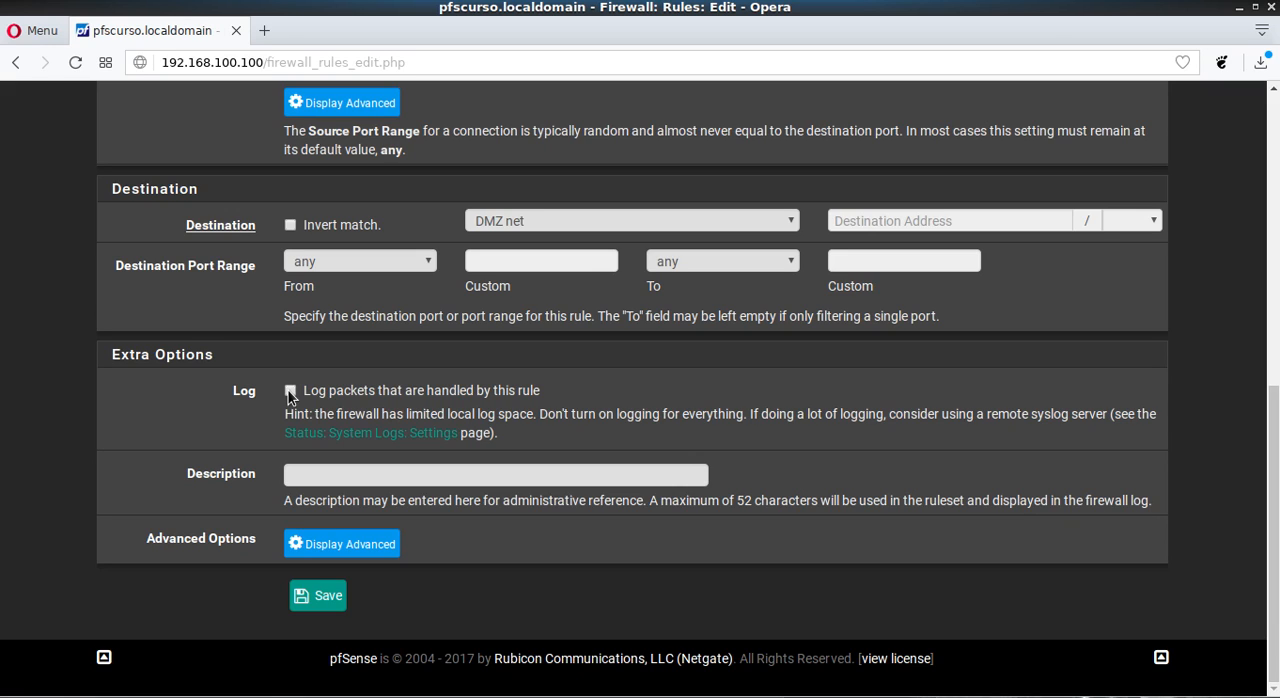
- Leave packet logging off for the rule and enter the description "Liberando pacote da lan para dmz"
click(289, 394)
click(290, 392)
click(374, 480)
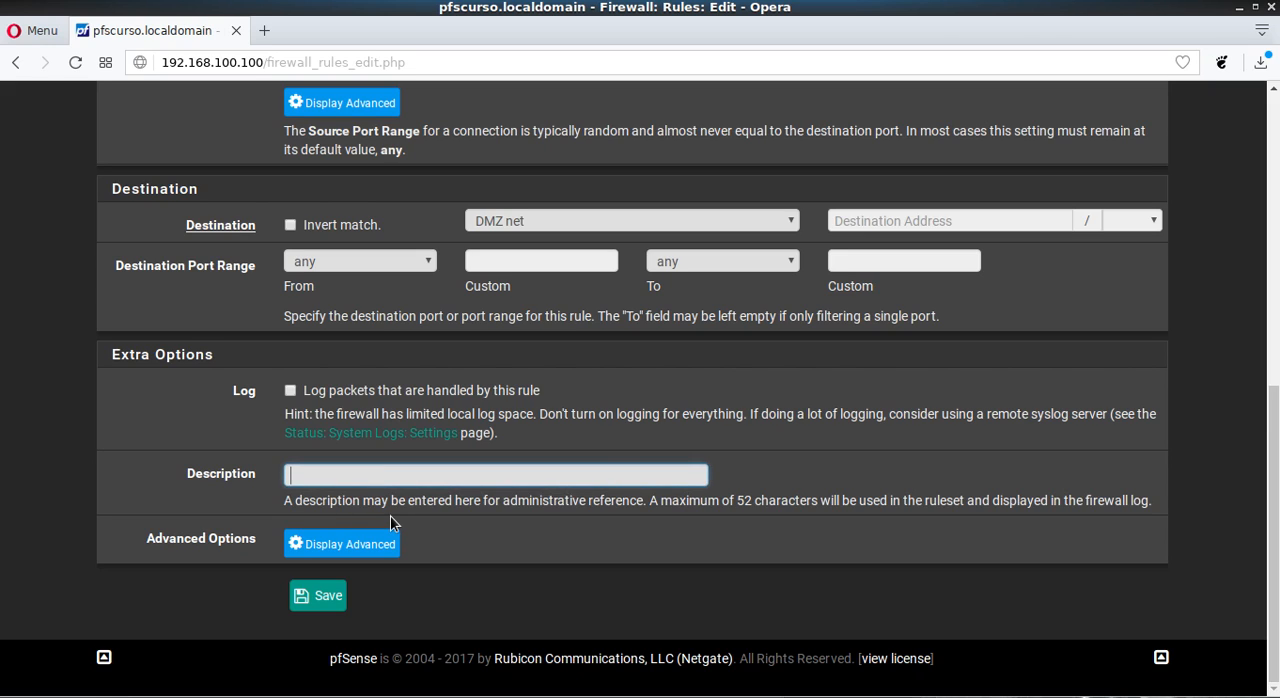
text(Liberando pacote d)
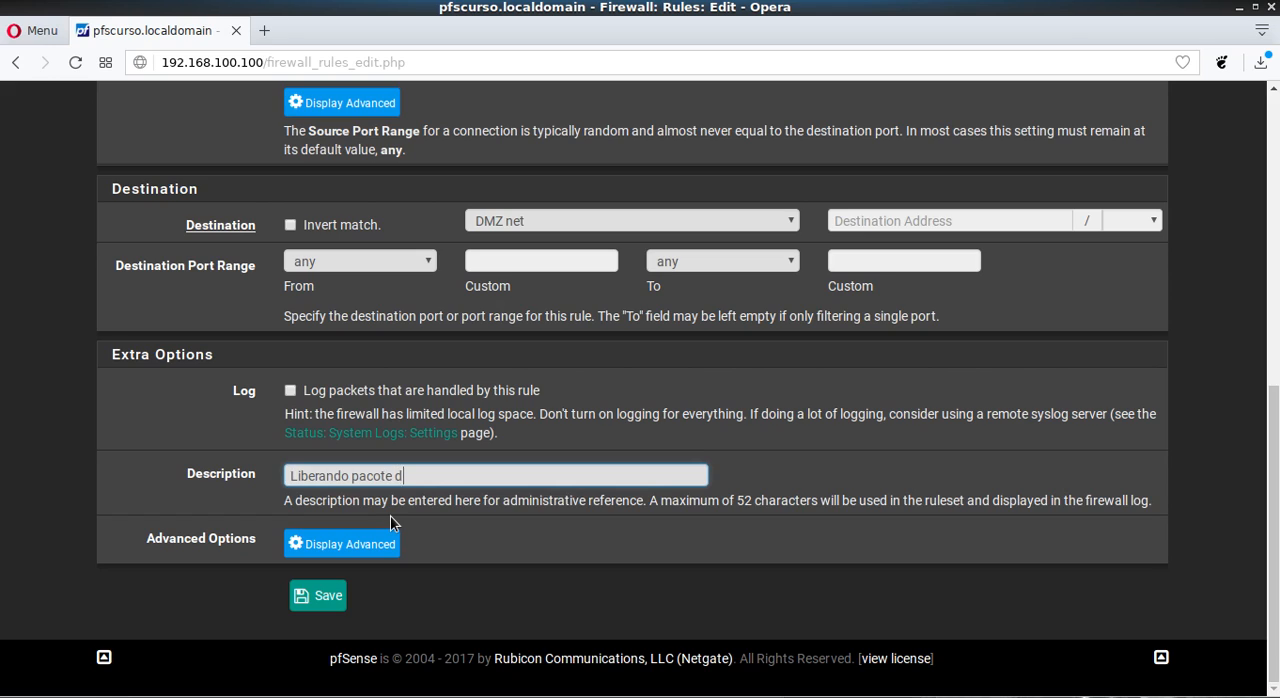
text(a lan para dmz)
- Show the rule's advanced options and review the available schedules, keeping the schedule at none
click(390, 540)
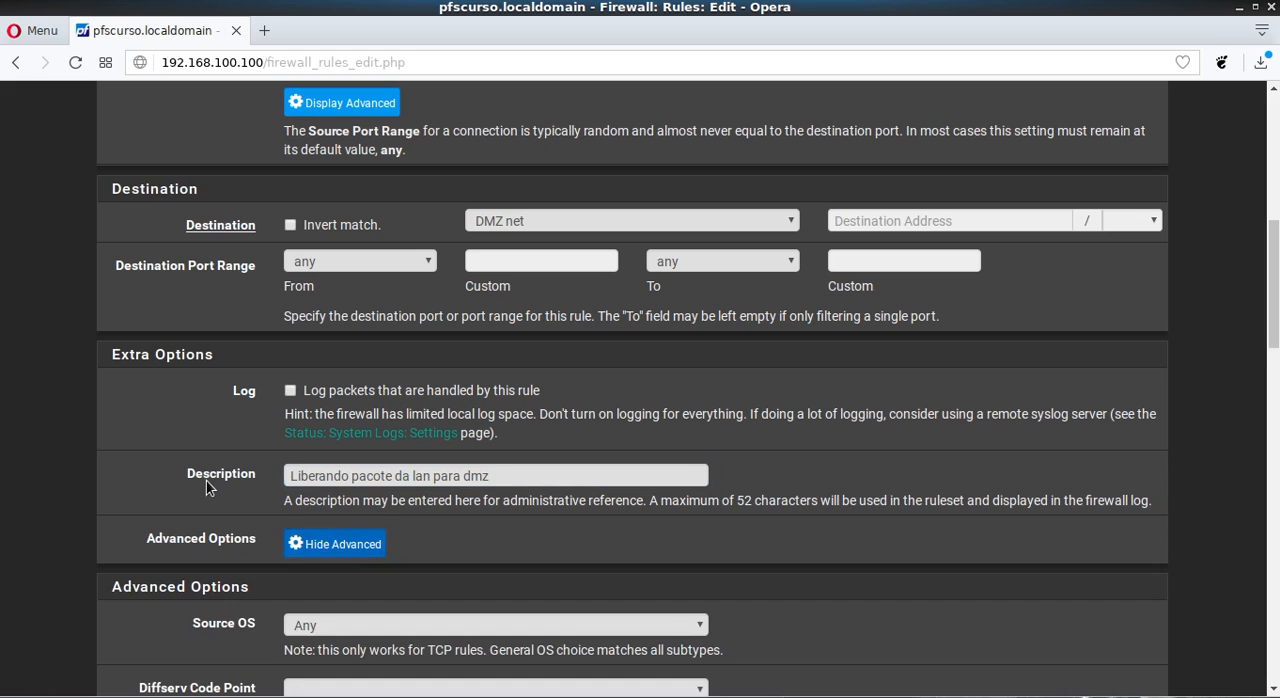
scroll(274, 355, down, 7)
scroll(466, 323, down, 8)
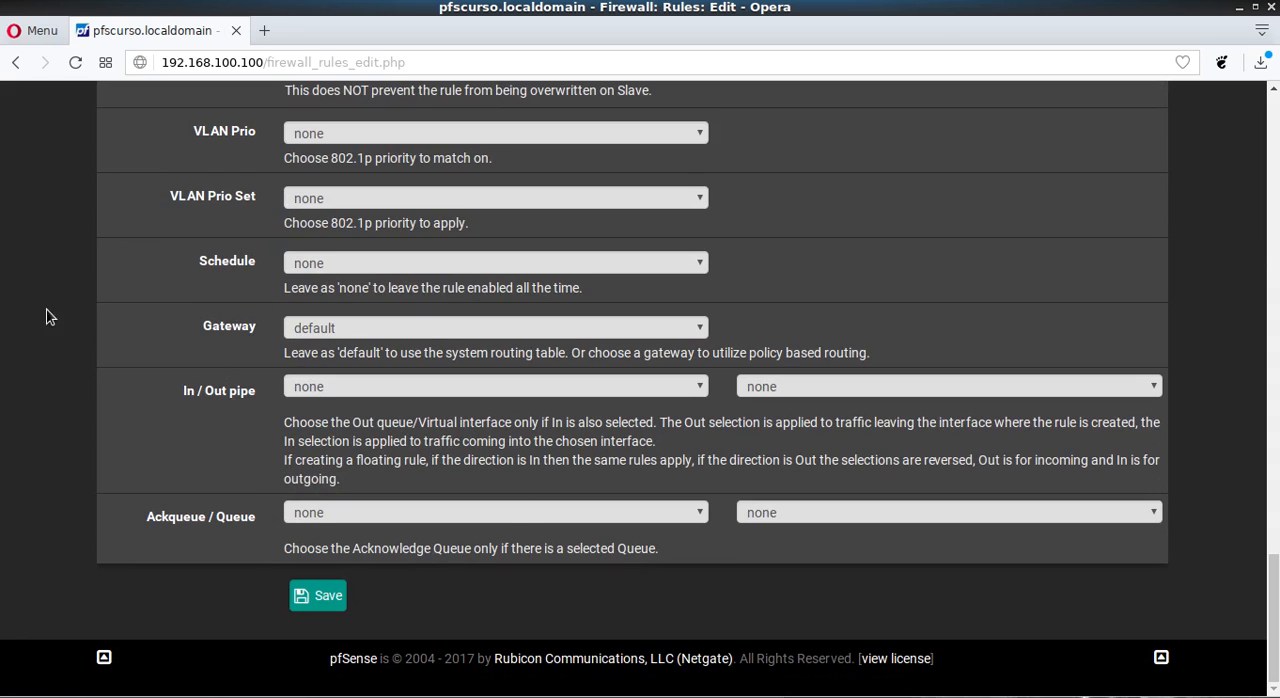
click(385, 265)
click(389, 265)
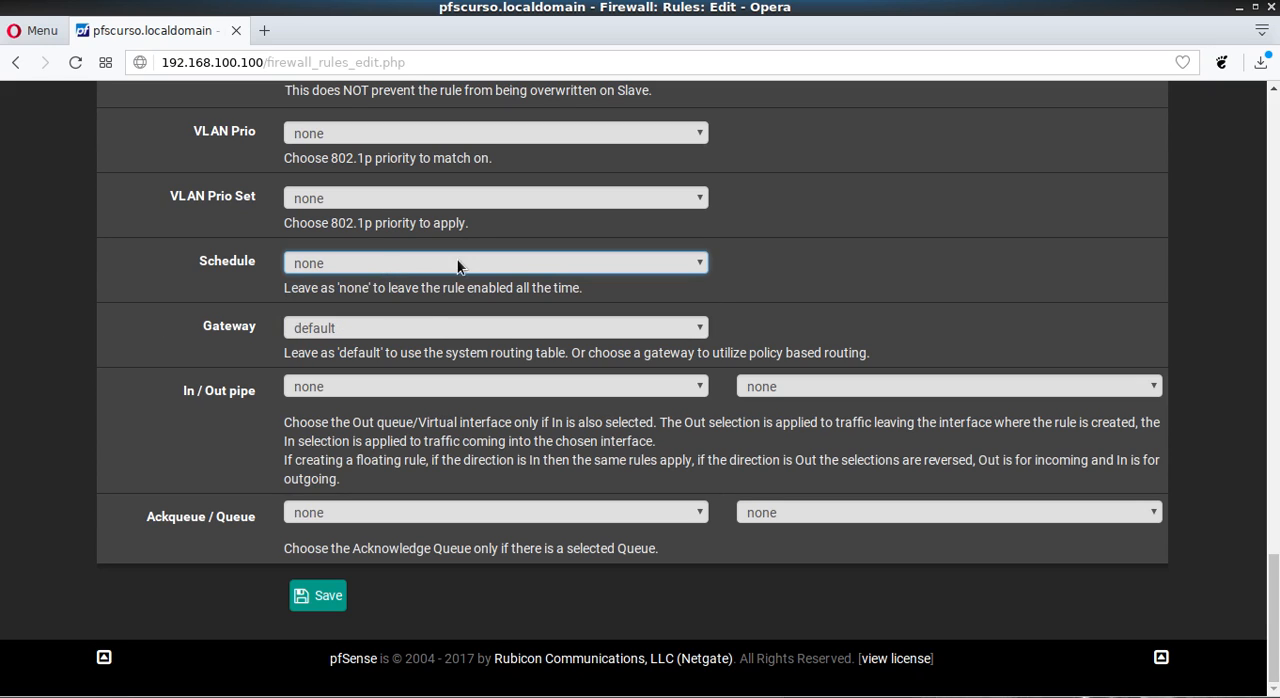
click(358, 262)
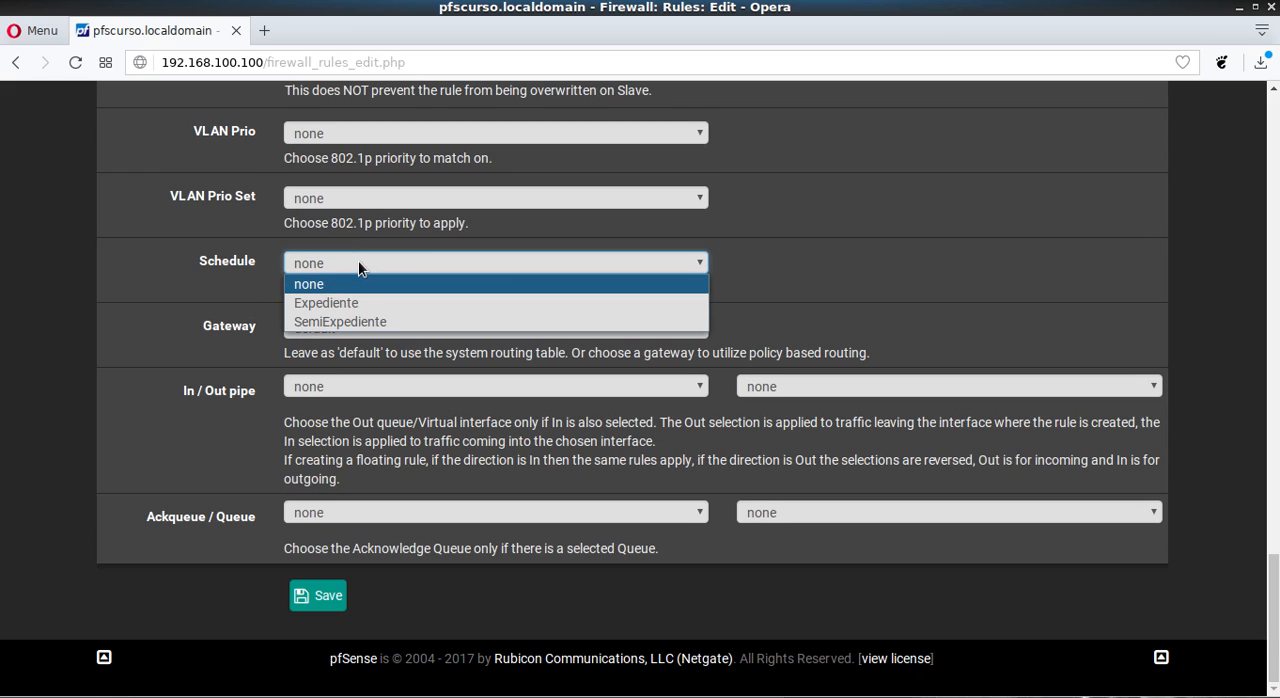
click(358, 262)
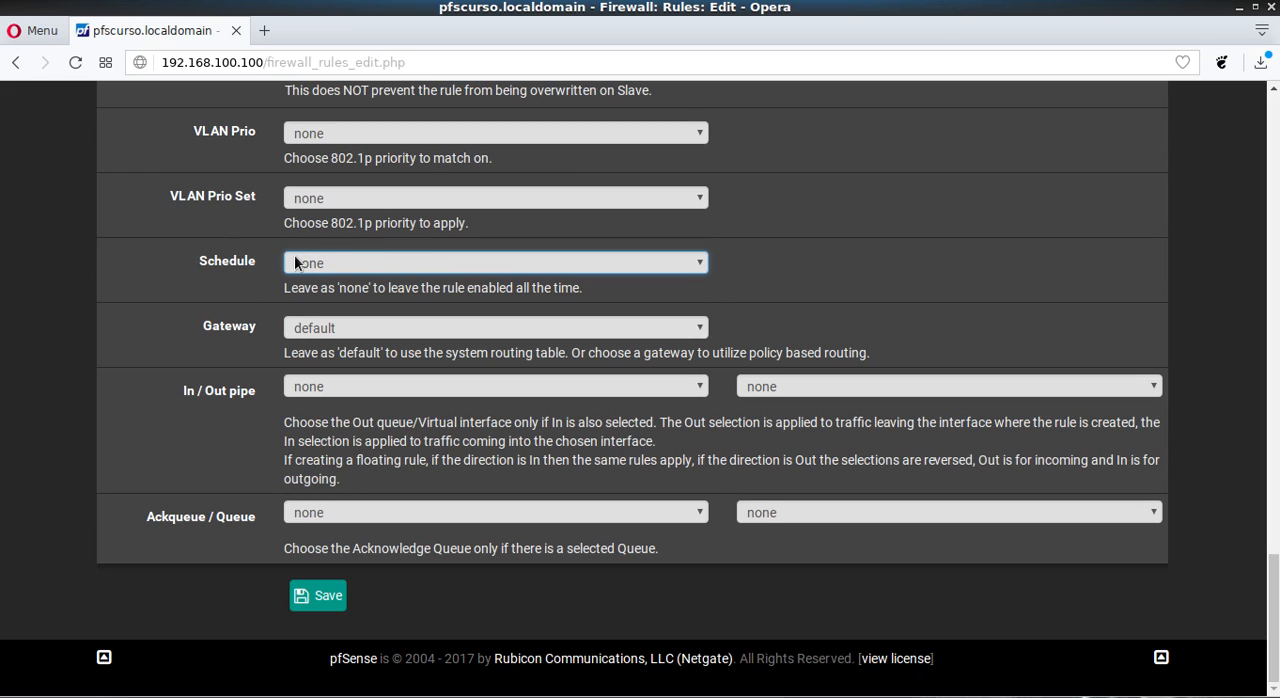
- Save the new LAN net to DMZ net rule and apply the firewall changes
click(316, 597)
click(1090, 248)
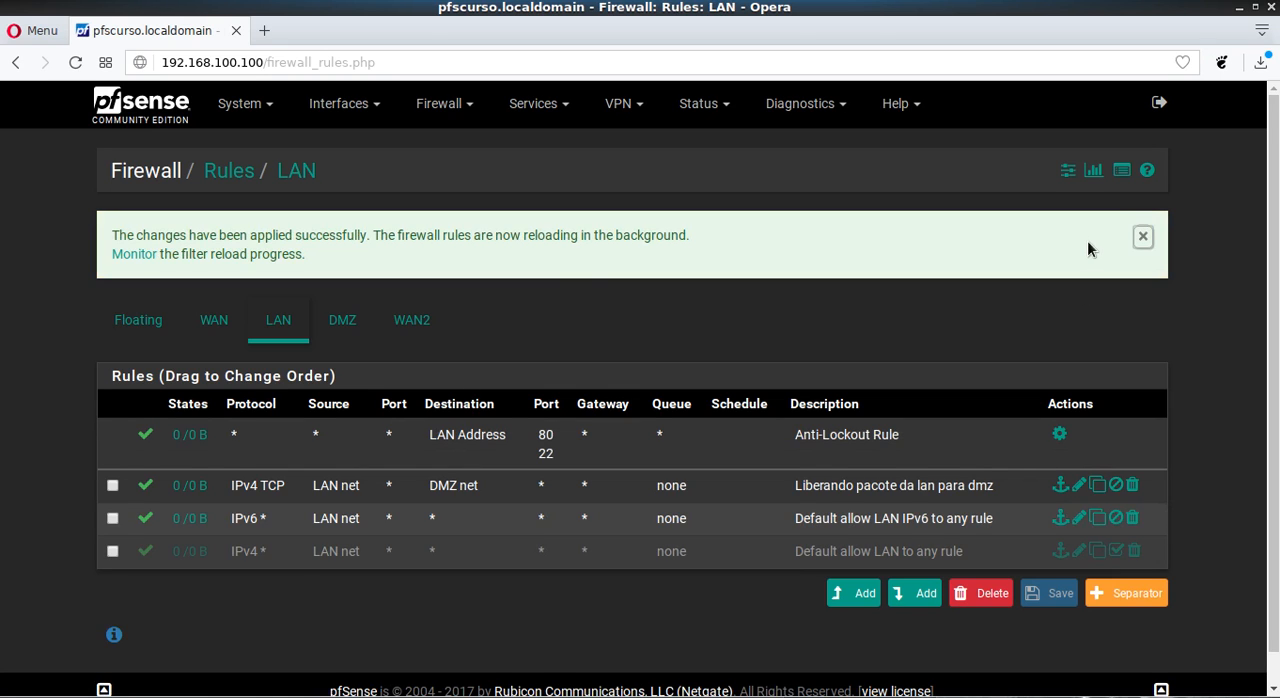